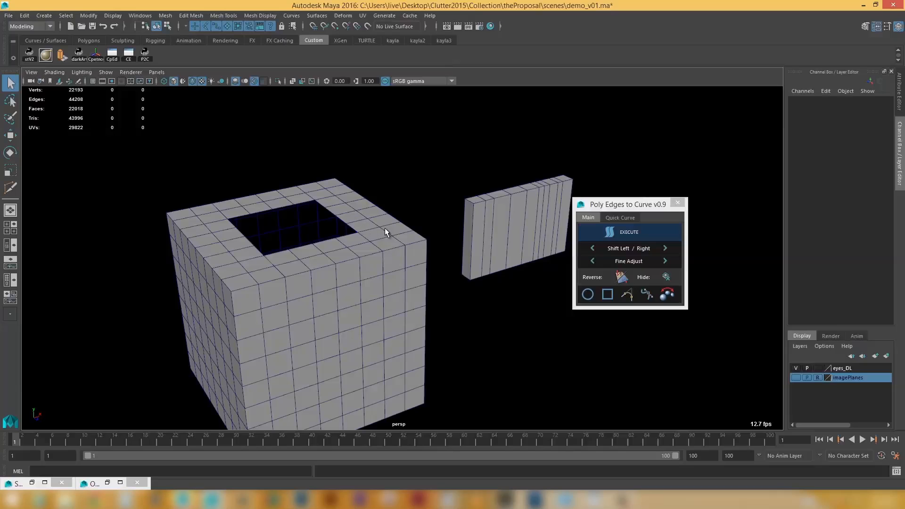
# Step: Select the border edges of the square hole in the cube's top and create a circle curve from them
pyautogui.moveTo(341, 204); pyautogui.dragTo(330, 195, button='right')
pyautogui.click(330, 211)
pyautogui.keyDown('alt'); pyautogui.moveTo(347, 232); pyautogui.dragTo(417, 253); pyautogui.keyUp('alt')
pyautogui.doubleClick(333, 230)
pyautogui.click(588, 294)
# Step: Conform the hole's border edges to the circle curve and shift the points right until the opening is untwisted
pyautogui.moveTo(462, 238); pyautogui.dragTo(460, 217, button='right')
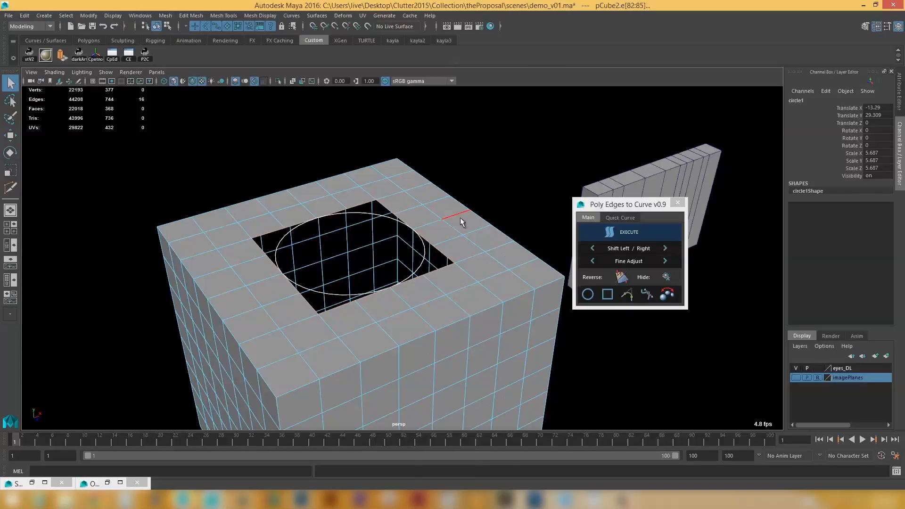
pyautogui.moveTo(449, 267)
pyautogui.keyDown('alt'); pyautogui.mouseDown()
pyautogui.moveTo(460, 258)
pyautogui.moveTo(442, 255)
pyautogui.mouseUp(); pyautogui.keyUp('alt')
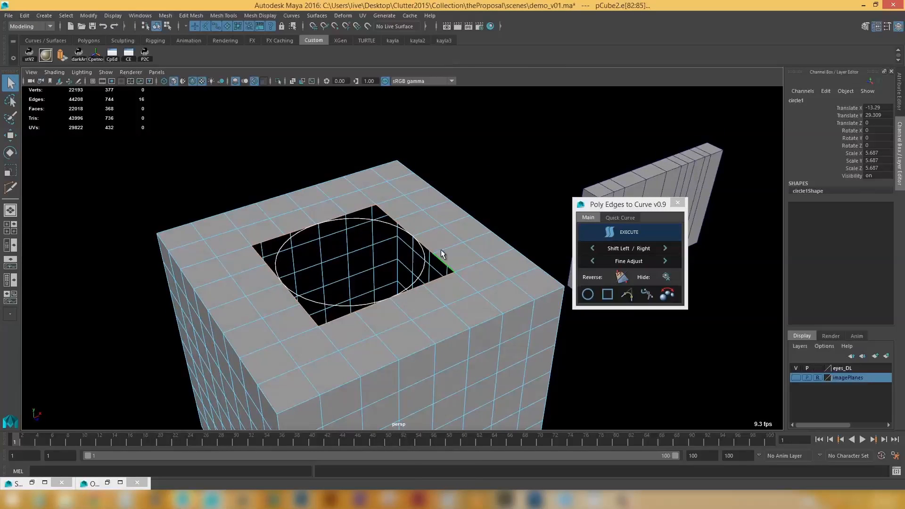
pyautogui.click(627, 233)
pyautogui.click(666, 248)
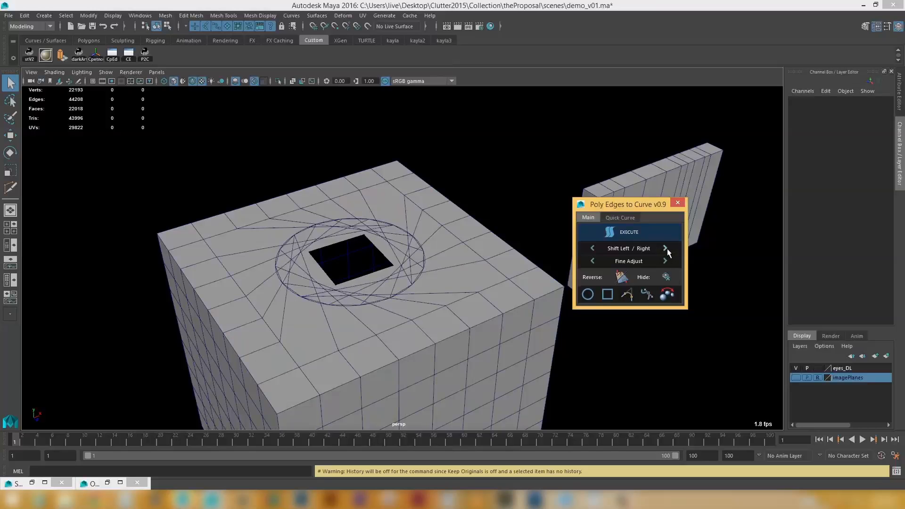
pyautogui.keyDown('alt'); pyautogui.moveTo(542, 292); pyautogui.dragTo(442, 292); pyautogui.keyUp('alt')
# Step: Extrude the round hole's border slightly inward, and extrude it again upward into a cylindrical neck
pyautogui.moveTo(440, 228); pyautogui.dragTo(415, 230, button='right')
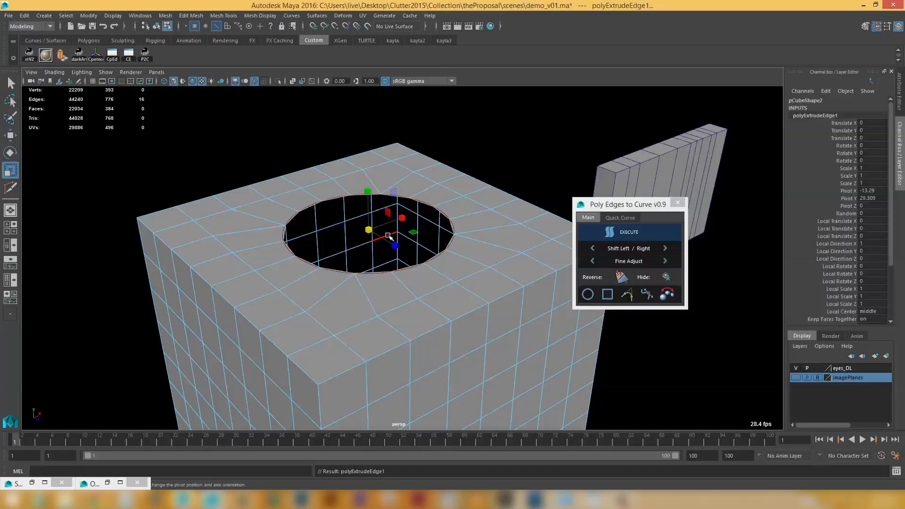
pyautogui.moveTo(358, 230); pyautogui.dragTo(351, 230)
pyautogui.keyDown('shift'); pyautogui.moveTo(426, 184); pyautogui.dragTo(425, 213, button='right'); pyautogui.keyUp('shift')
pyautogui.press('w')
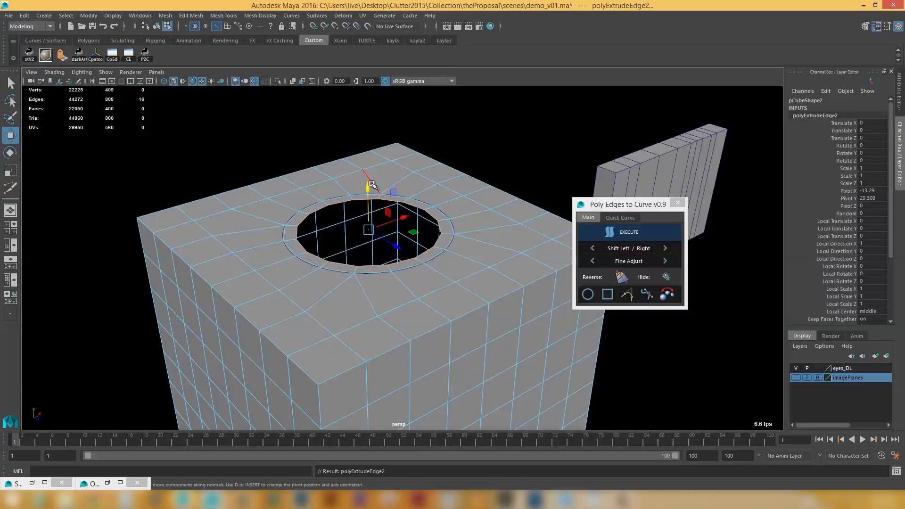
pyautogui.moveTo(368, 186); pyautogui.dragTo(365, 82)
# Step: Create a square curve from the neck's top border edges and raise it to about 33.28 in Translate Y
pyautogui.scroll(-5, 430, 289)
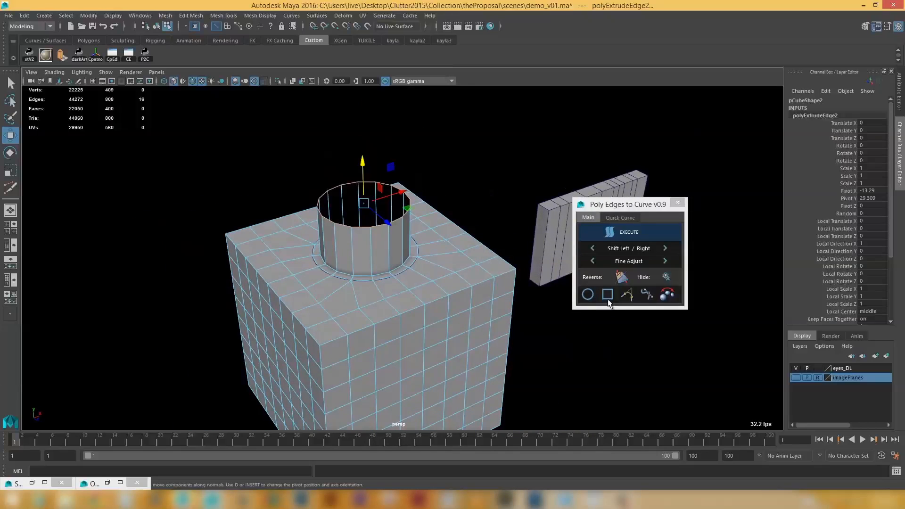
pyautogui.click(607, 295)
pyautogui.moveTo(362, 163); pyautogui.dragTo(362, 144)
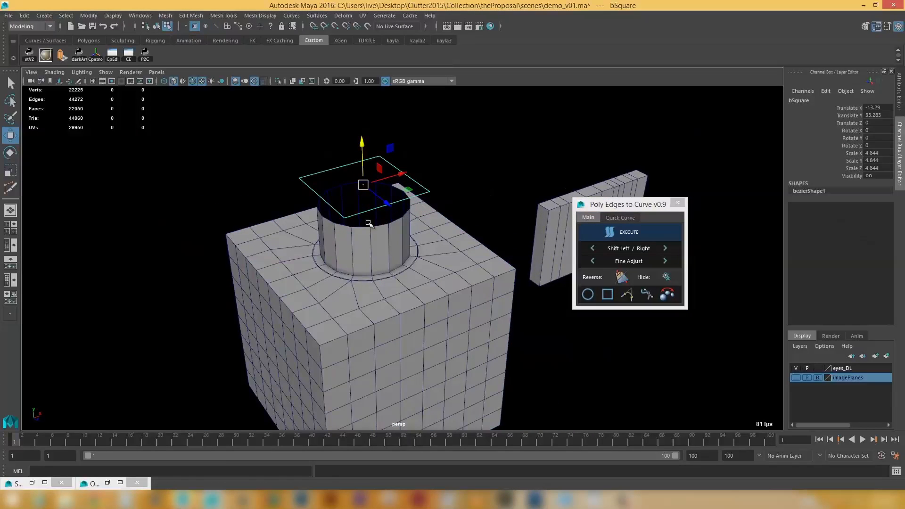
# Step: Select the neck's top border edges together with the square curve and conform the edges to it
pyautogui.moveTo(379, 231); pyautogui.dragTo(382, 221, button='right')
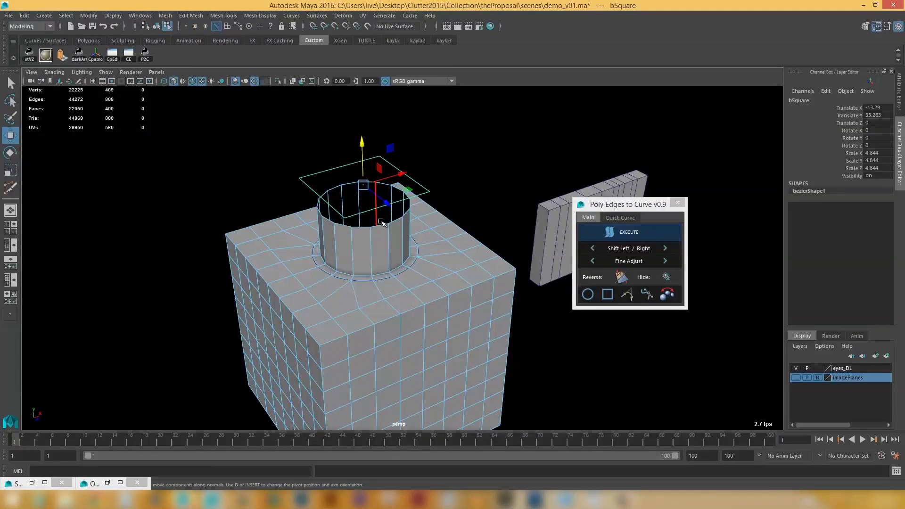
pyautogui.doubleClick(378, 230)
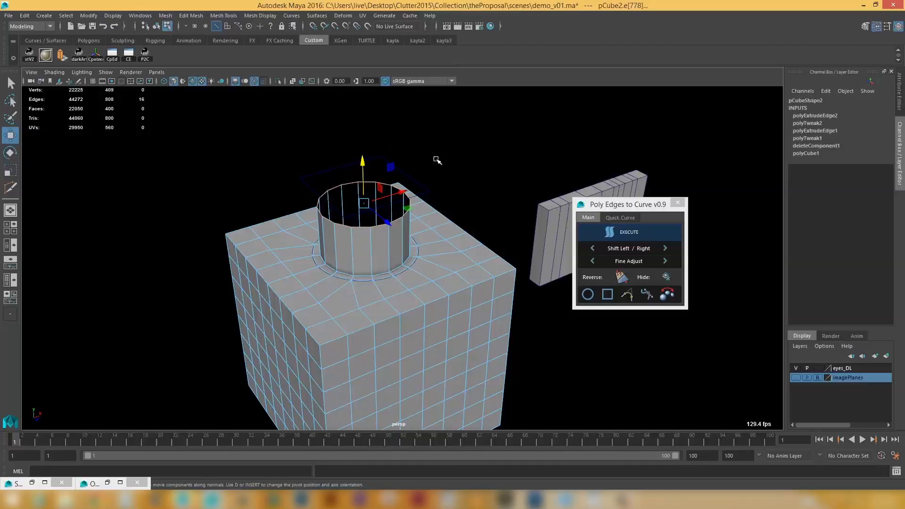
pyautogui.press('q')
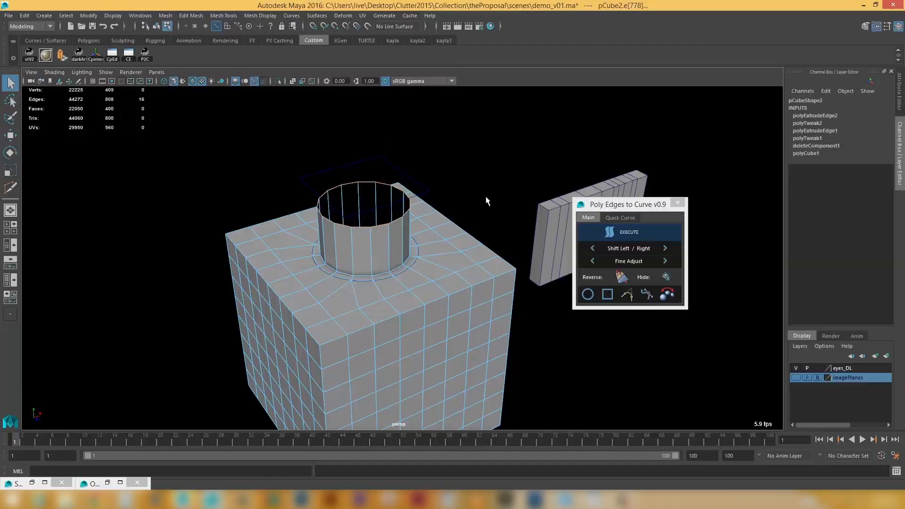
pyautogui.moveTo(358, 181); pyautogui.dragTo(417, 163, button='right')
pyautogui.click(373, 176)
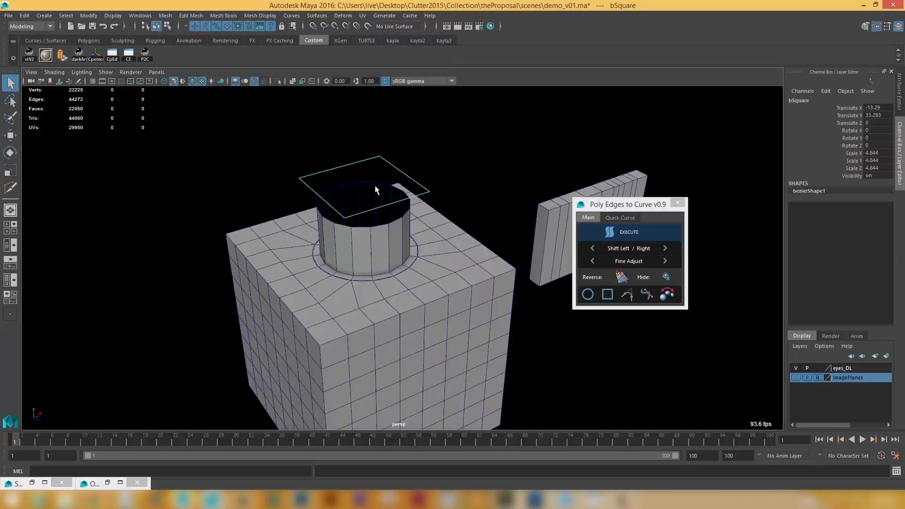
pyautogui.click(400, 253)
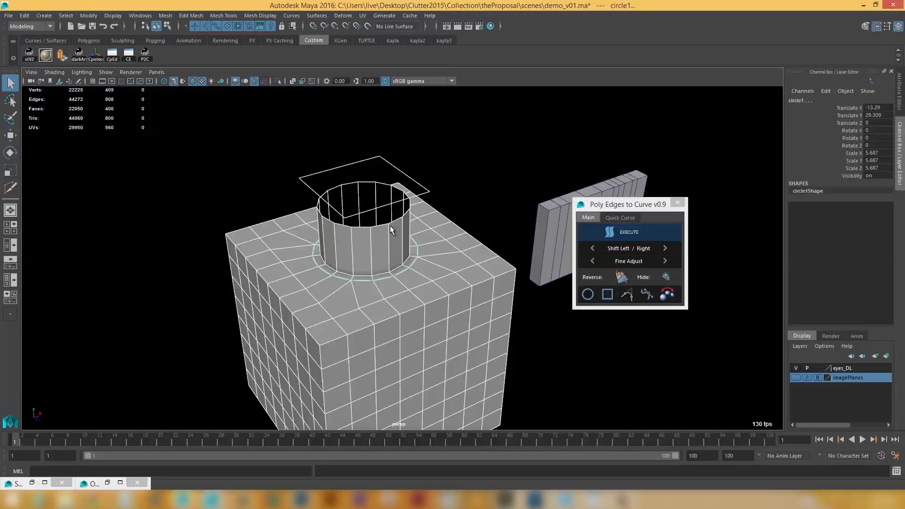
pyautogui.hotkey('ctrl', 'z')
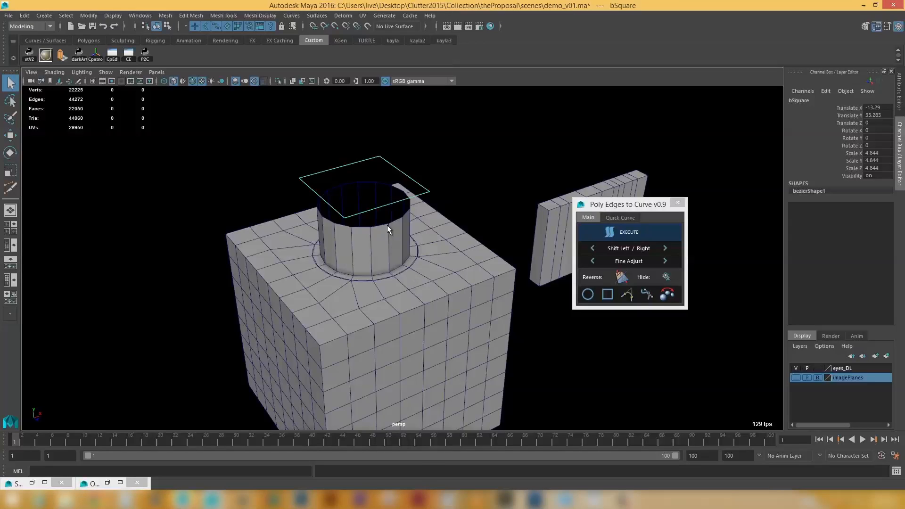
pyautogui.moveTo(386, 224); pyautogui.dragTo(387, 195, button='right')
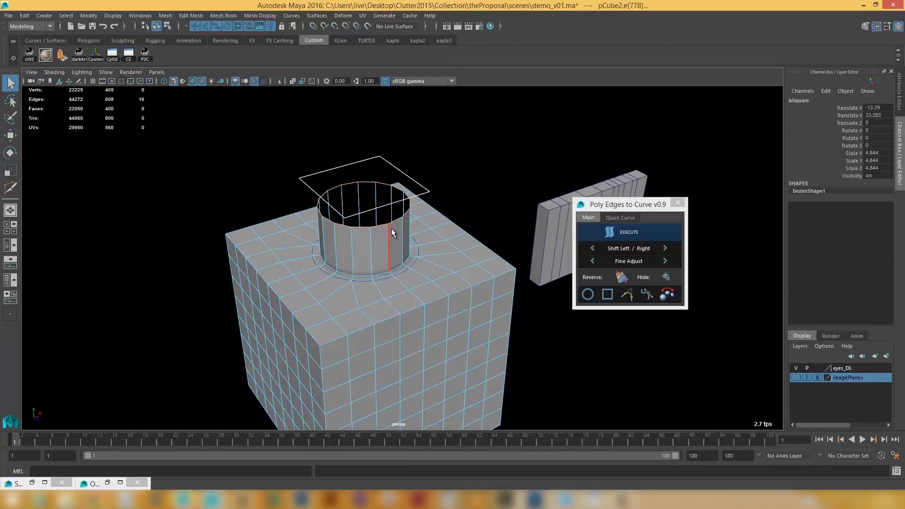
pyautogui.click(625, 234)
# Step: Reverse the curve direction and shift the points left until the square neck is untwisted
pyautogui.keyDown('alt'); pyautogui.moveTo(406, 206); pyautogui.dragTo(509, 267); pyautogui.keyUp('alt')
pyautogui.click(622, 281)
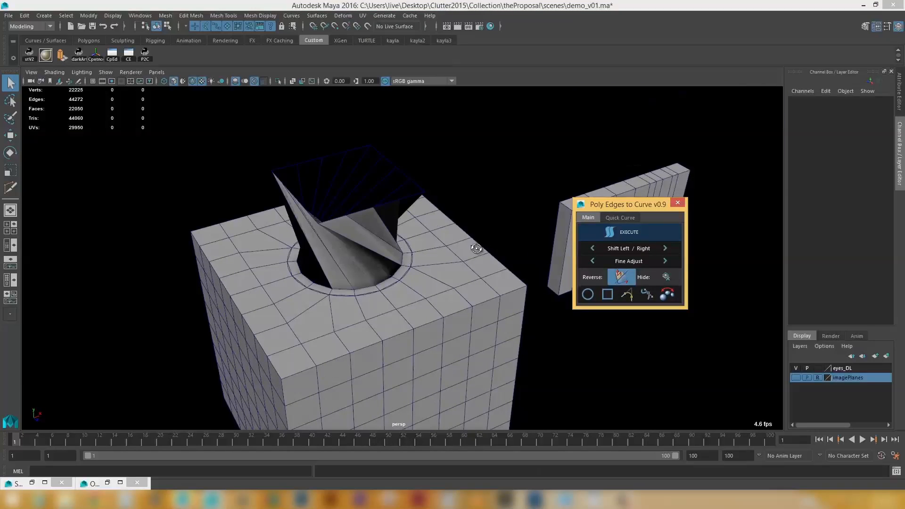
pyautogui.keyDown('alt'); pyautogui.moveTo(471, 244); pyautogui.dragTo(501, 252); pyautogui.keyUp('alt')
pyautogui.click(592, 248)
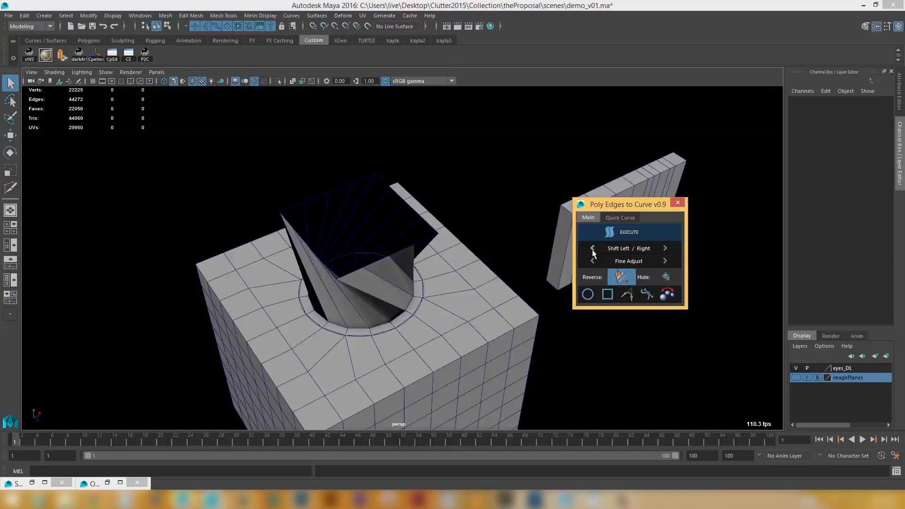
pyautogui.click(592, 248)
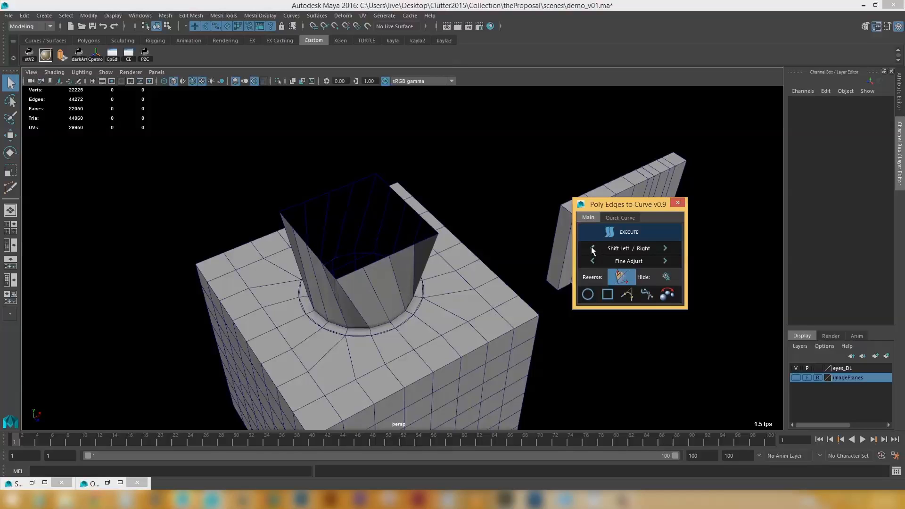
pyautogui.keyDown('alt'); pyautogui.moveTo(542, 264); pyautogui.dragTo(413, 176); pyautogui.keyUp('alt')
pyautogui.click(593, 248)
# Step: Extrude the neck's square rim slightly upward, and extrude it again scaled outward into a wide flat flange
pyautogui.moveTo(409, 141); pyautogui.dragTo(411, 134, button='right')
pyautogui.click(396, 162)
pyautogui.keyDown('shift'); pyautogui.moveTo(415, 170); pyautogui.dragTo(415, 193, button='right'); pyautogui.keyUp('shift')
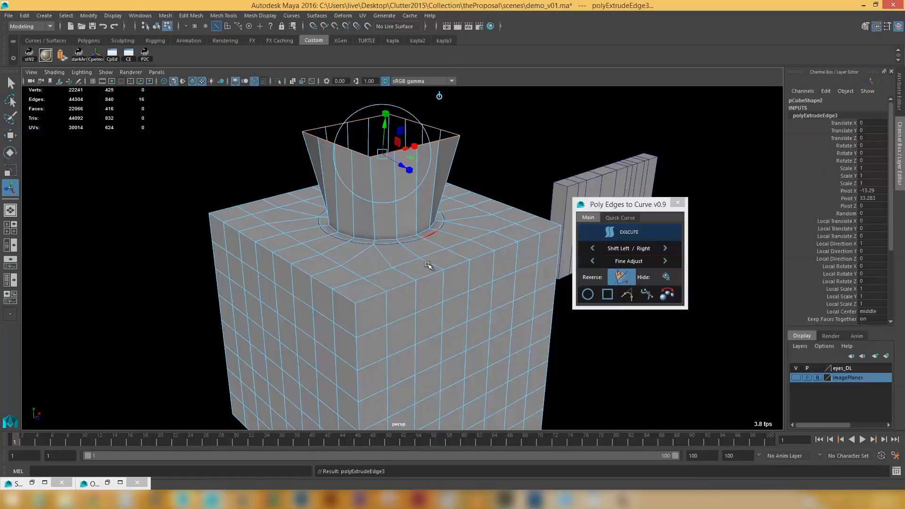
pyautogui.keyDown('alt'); pyautogui.moveTo(431, 259); pyautogui.dragTo(385, 115); pyautogui.keyUp('alt')
pyautogui.keyDown('shift'); pyautogui.moveTo(385, 141); pyautogui.dragTo(386, 151, button='right'); pyautogui.keyUp('shift')
pyautogui.press('r')
pyautogui.moveTo(386, 150); pyautogui.dragTo(414, 207)
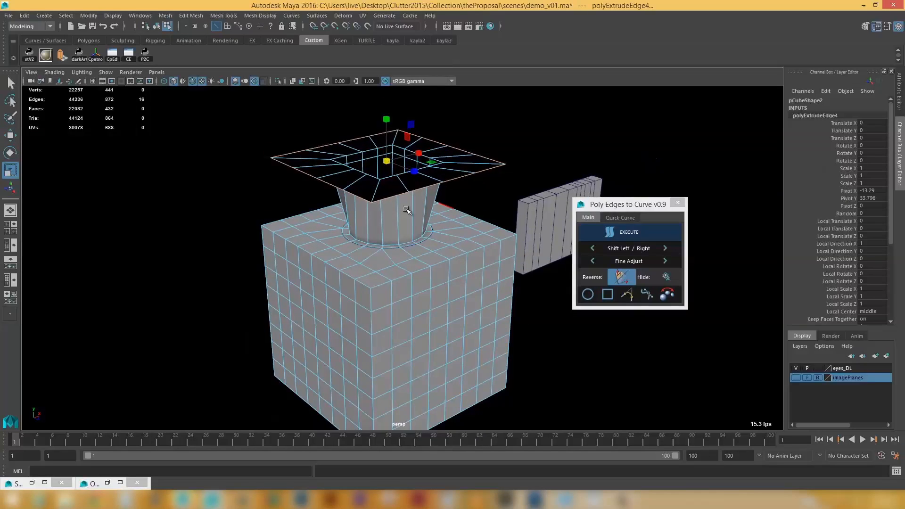
# Step: Extrude the flange's outer border upward into tall cap walls and briefly preview the smoothed shape
pyautogui.keyDown('shift'); pyautogui.moveTo(416, 212); pyautogui.dragTo(417, 230, button='right'); pyautogui.keyUp('shift')
pyautogui.press('w')
pyautogui.moveTo(388, 130); pyautogui.dragTo(378, 165)
pyautogui.press('3')
pyautogui.press('1')
# Step: Insert supporting edge loops around the cap's lower edge with the Multi-Cut tool
pyautogui.keyDown('shift'); pyautogui.moveTo(394, 147); pyautogui.dragTo(399, 153, button='right'); pyautogui.keyUp('shift')
pyautogui.keyDown('alt'); pyautogui.moveTo(392, 157); pyautogui.dragTo(394, 194); pyautogui.keyUp('alt')
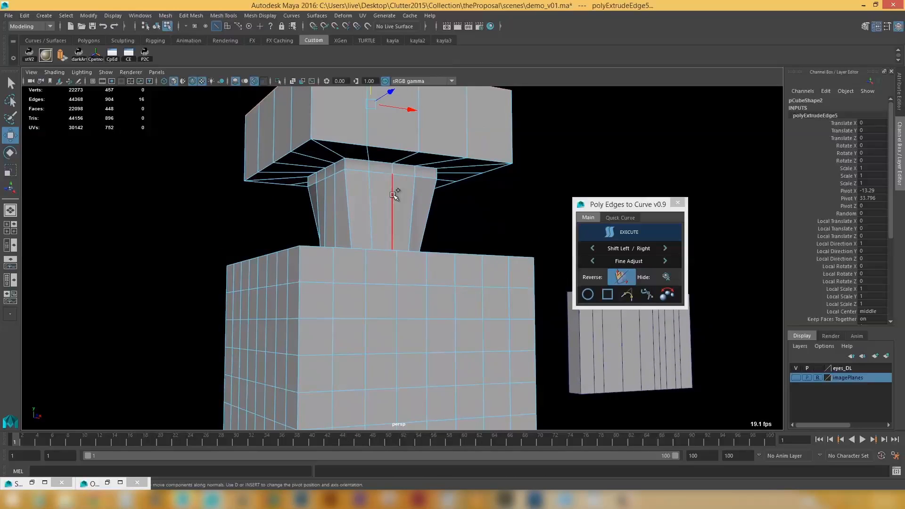
pyautogui.keyDown('shift'); pyautogui.moveTo(394, 175); pyautogui.dragTo(380, 164, button='right'); pyautogui.keyUp('shift')
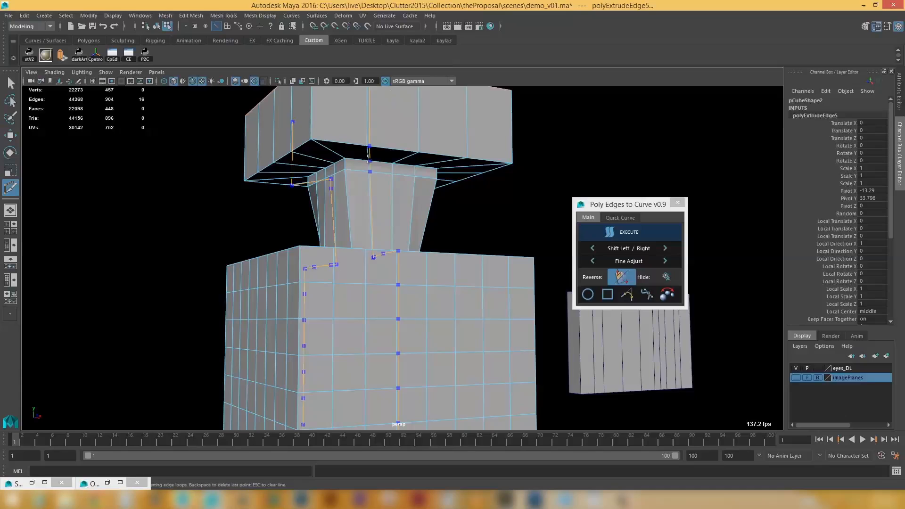
pyautogui.keyDown('ctrl'); pyautogui.click(369, 158); pyautogui.keyUp('ctrl')
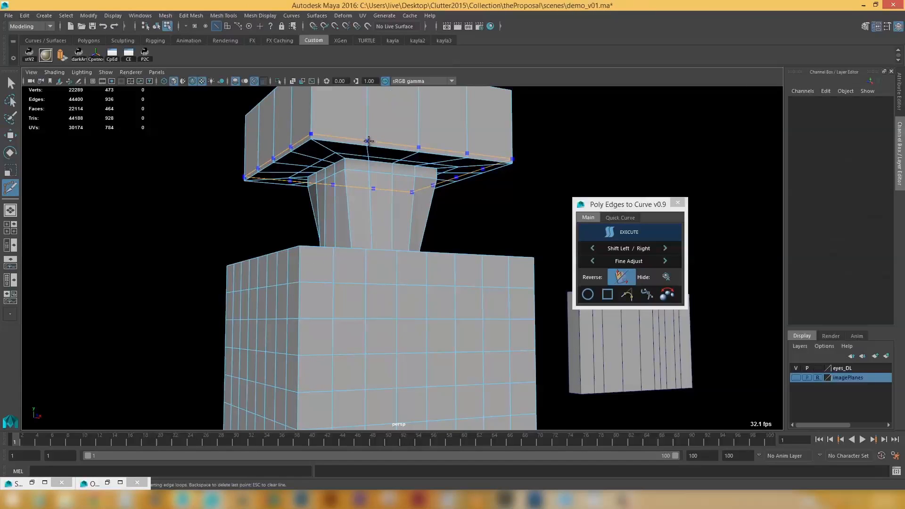
# Step: Turn on the smooth mesh preview for the bottle shape and inspect it from several angles
pyautogui.press('3')
pyautogui.keyDown('alt'); pyautogui.moveTo(396, 217); pyautogui.dragTo(418, 315); pyautogui.keyUp('alt')
pyautogui.press('1')
pyautogui.press('3')
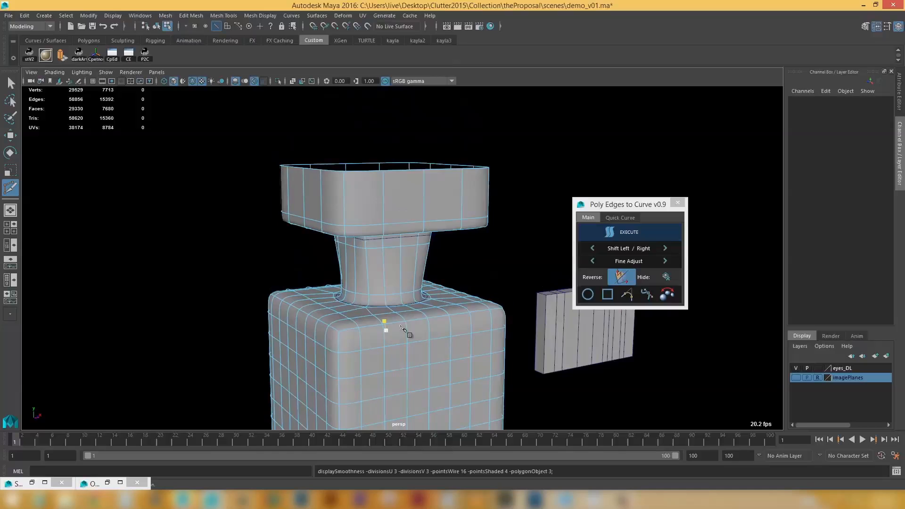
pyautogui.keyDown('alt'); pyautogui.moveTo(401, 328); pyautogui.dragTo(413, 276, button='right'); pyautogui.keyUp('alt')
pyautogui.moveTo(413, 276)
pyautogui.keyDown('alt'); pyautogui.mouseDown()
pyautogui.moveTo(397, 243)
pyautogui.moveTo(406, 262)
pyautogui.mouseUp(); pyautogui.keyUp('alt')
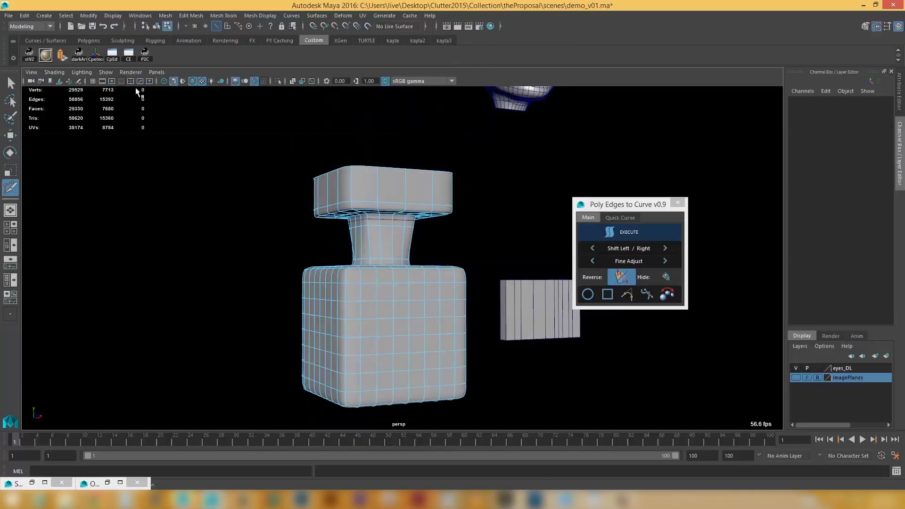
# Step: Leave the Multi-Cut tool and select the whole bottle mesh in object mode
pyautogui.click(10, 84)
pyautogui.keyDown('alt'); pyautogui.moveTo(420, 269); pyautogui.dragTo(398, 288); pyautogui.keyUp('alt')
pyautogui.moveTo(398, 289); pyautogui.dragTo(444, 215, button='right')
pyautogui.click(429, 282)
pyautogui.keyDown('alt'); pyautogui.moveTo(412, 289); pyautogui.dragTo(396, 208); pyautogui.keyUp('alt')
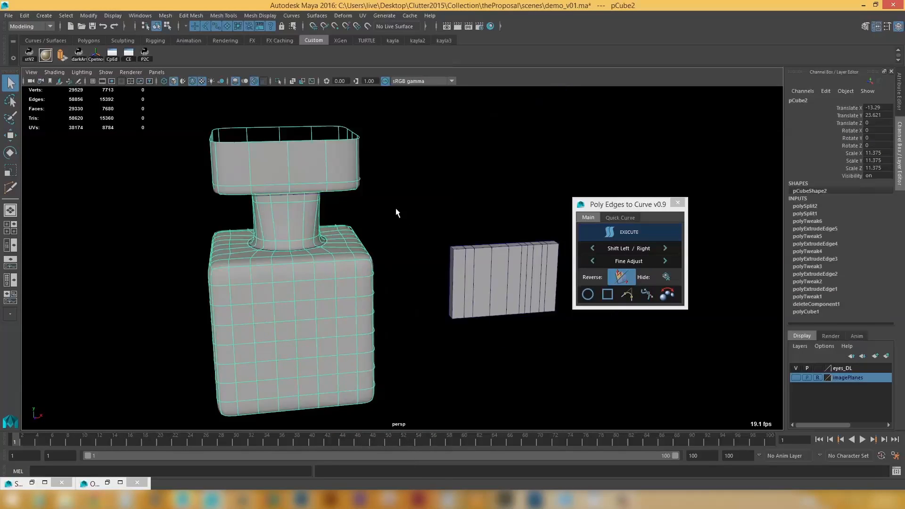
# Step: Select all the vertices along the top of the thin box beside the bottle and show the Quick Curve tools
pyautogui.keyDown('alt'); pyautogui.moveTo(396, 208); pyautogui.dragTo(487, 309, button='right'); pyautogui.keyUp('alt')
pyautogui.keyDown('alt'); pyautogui.moveTo(486, 309); pyautogui.dragTo(382, 270); pyautogui.keyUp('alt')
pyautogui.keyDown('alt'); pyautogui.moveTo(383, 232); pyautogui.dragTo(363, 258); pyautogui.keyUp('alt')
pyautogui.click(363, 257)
pyautogui.keyDown('alt'); pyautogui.moveTo(421, 270); pyautogui.dragTo(408, 261); pyautogui.keyUp('alt')
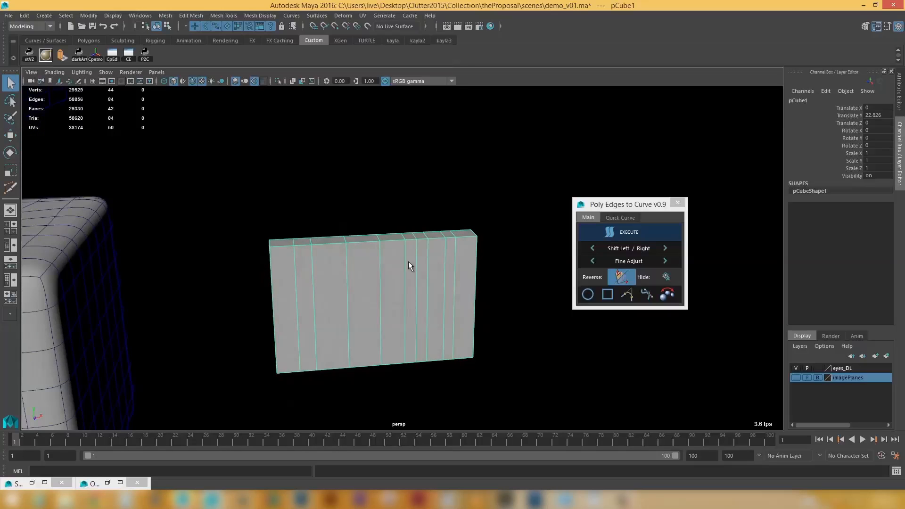
pyautogui.moveTo(374, 253); pyautogui.dragTo(332, 225, button='right')
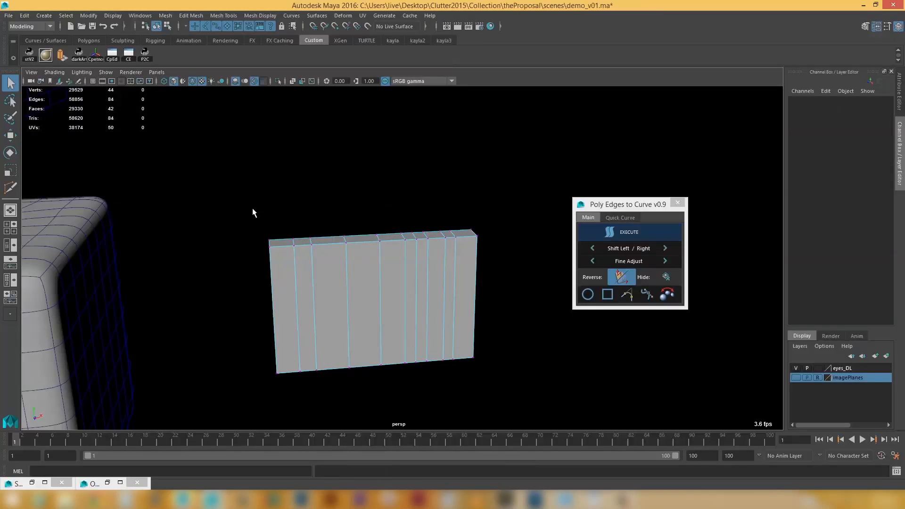
pyautogui.moveTo(238, 227); pyautogui.dragTo(524, 285)
pyautogui.keyDown('alt'); pyautogui.moveTo(402, 271); pyautogui.dragTo(409, 256); pyautogui.keyUp('alt')
pyautogui.click(621, 217)
pyautogui.scroll(-1, 416, 228)
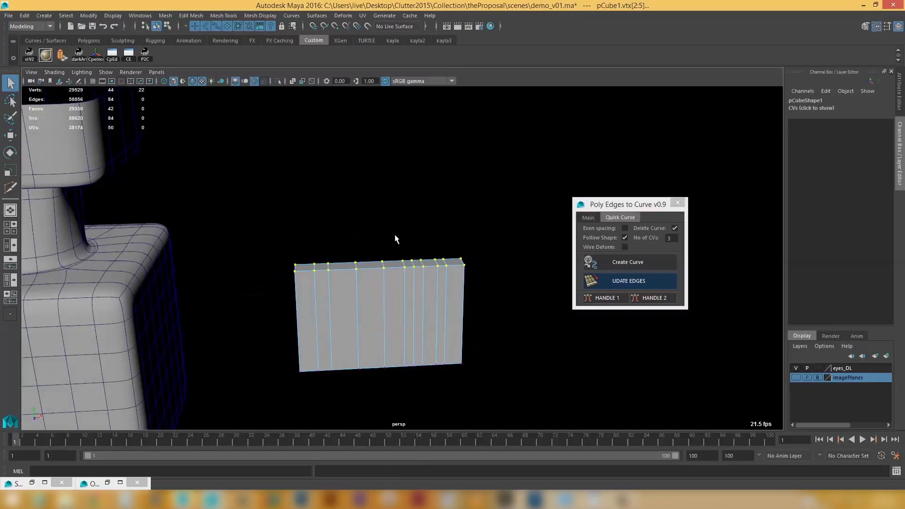
# Step: Apply a Lattice deformer to the selected top vertices of the thin box
pyautogui.keyDown('shift'); pyautogui.rightClick(399, 239); pyautogui.keyUp('shift')
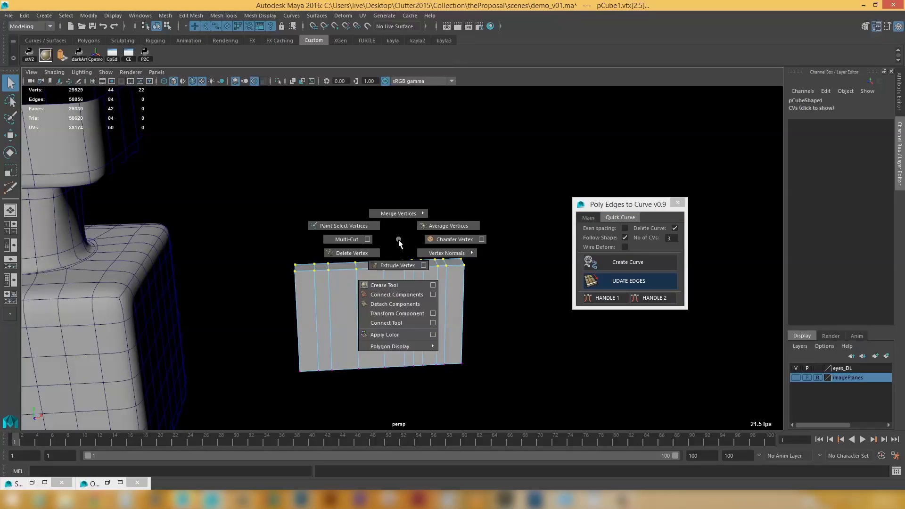
pyautogui.press('space')
pyautogui.click(522, 272)
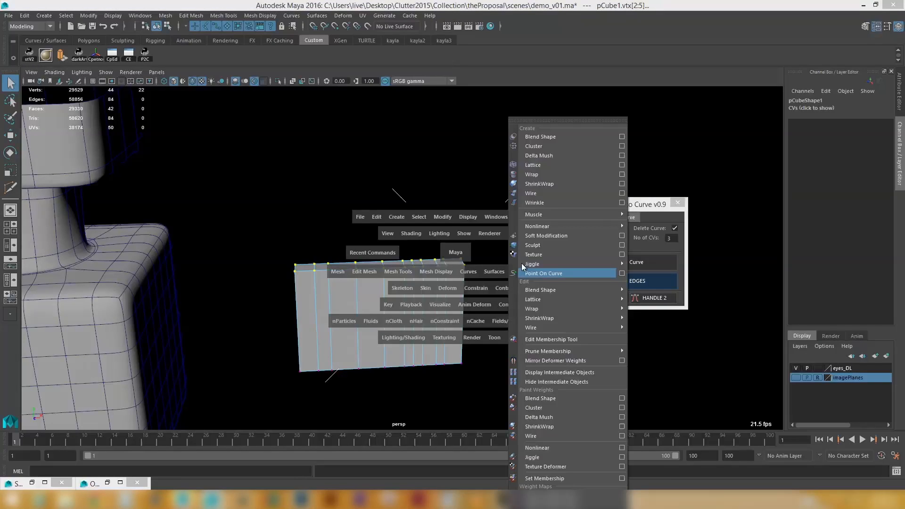
pyautogui.click(531, 164)
# Step: Raise the lattice points at one end so the thin box's top slopes steeply upward
pyautogui.rightClick(441, 220)
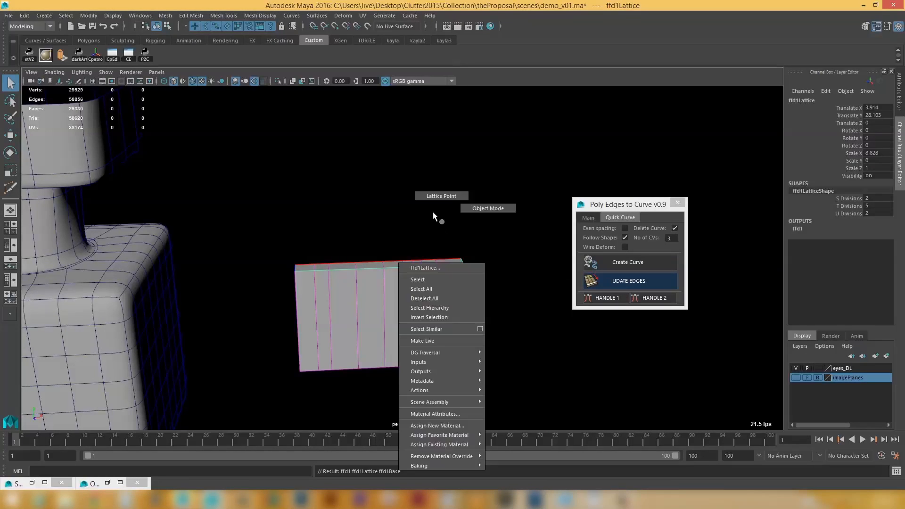
pyautogui.moveTo(433, 213); pyautogui.dragTo(440, 196, button='right')
pyautogui.moveTo(440, 232); pyautogui.dragTo(486, 284)
pyautogui.press('w')
pyautogui.moveTo(463, 217); pyautogui.dragTo(466, 130)
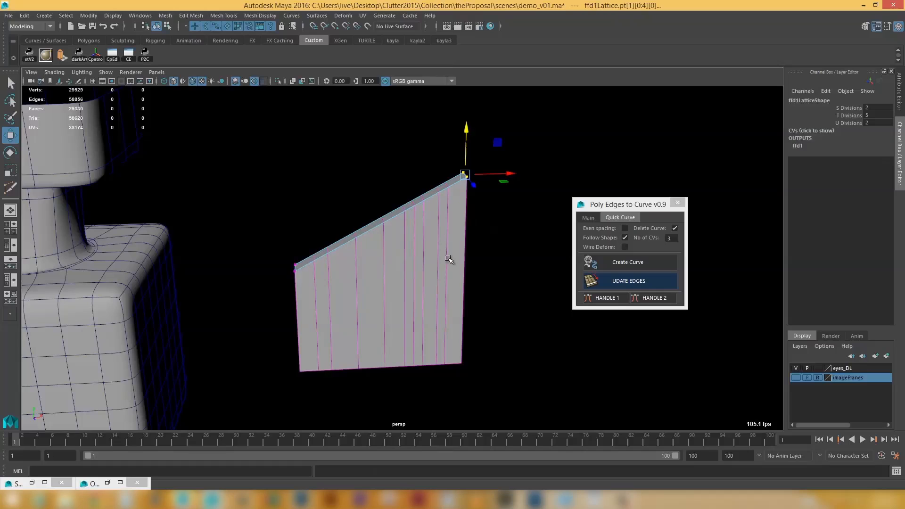
# Step: Select the thin box as an object and delete its construction history
pyautogui.moveTo(450, 211); pyautogui.dragTo(468, 200, button='right')
pyautogui.click(457, 218)
pyautogui.hotkey('alt', 'shift', 'd')
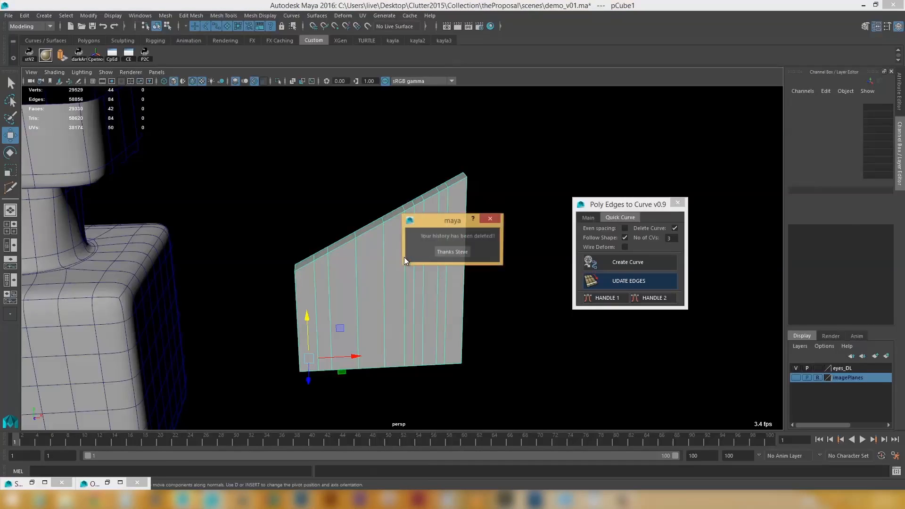
pyautogui.click(438, 251)
# Step: Move top vertices near the raised end of the thin box to form an uneven, notched slope
pyautogui.keyDown('alt'); pyautogui.moveTo(431, 248); pyautogui.dragTo(391, 169); pyautogui.keyUp('alt')
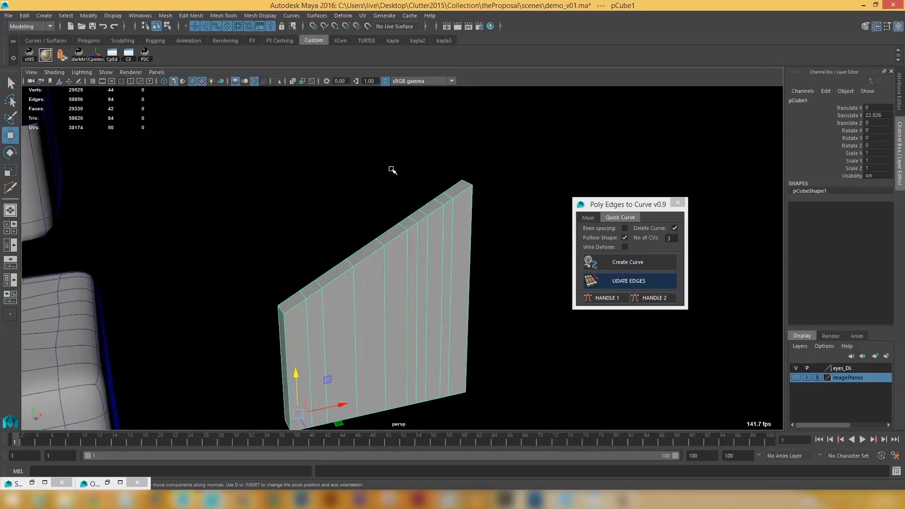
pyautogui.keyDown('alt'); pyautogui.moveTo(451, 222); pyautogui.dragTo(444, 213); pyautogui.keyUp('alt')
pyautogui.moveTo(452, 199); pyautogui.dragTo(443, 198, button='right')
pyautogui.moveTo(474, 198); pyautogui.dragTo(396, 205)
pyautogui.moveTo(388, 149); pyautogui.dragTo(389, 162)
pyautogui.keyDown('alt'); pyautogui.moveTo(384, 201); pyautogui.dragTo(396, 217); pyautogui.keyUp('alt')
pyautogui.press('q')
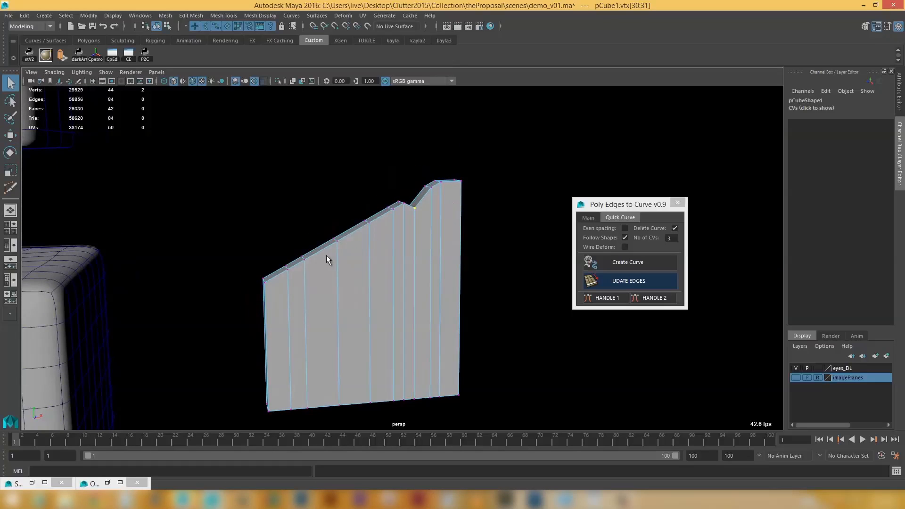
# Step: Select the entire run of front top edges along the thin box's notched slope, from the low end to the high end
pyautogui.moveTo(328, 251); pyautogui.dragTo(307, 255, button='right')
pyautogui.click(278, 274)
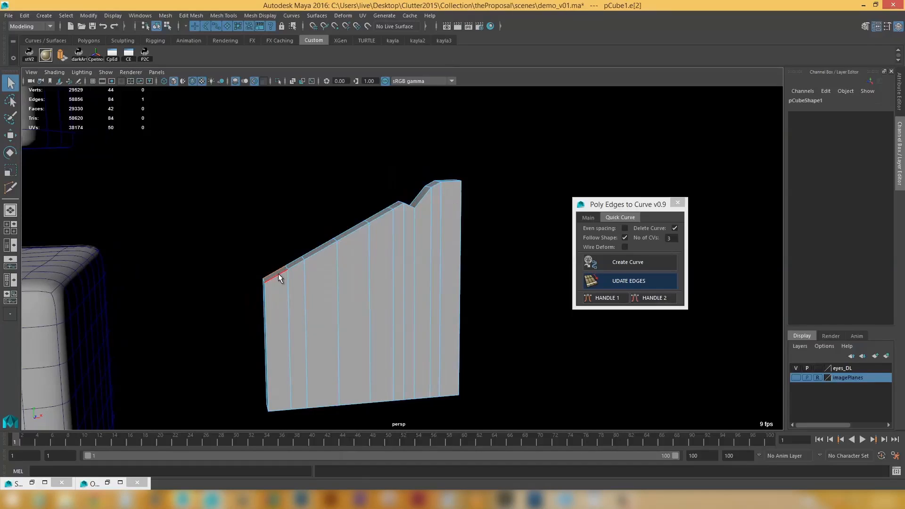
pyautogui.keyDown('alt'); pyautogui.moveTo(416, 222); pyautogui.dragTo(439, 199); pyautogui.keyUp('alt')
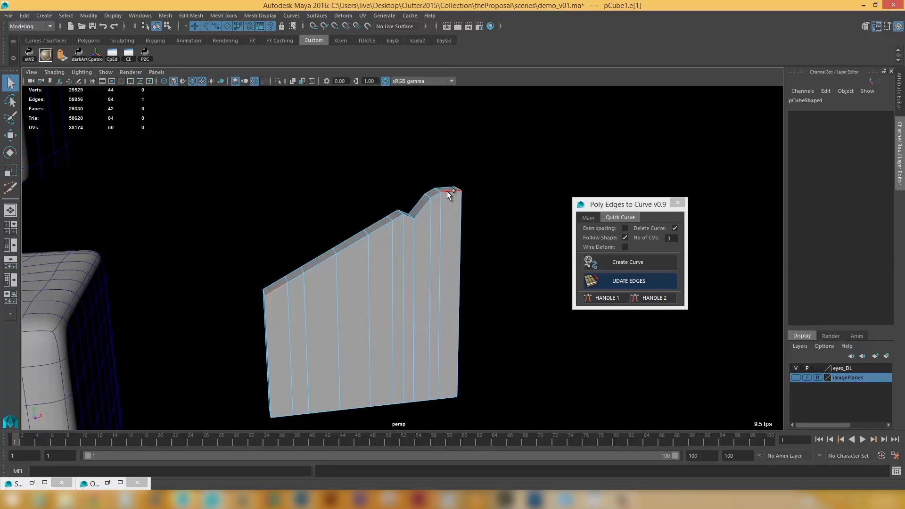
pyautogui.doubleClick(447, 191)
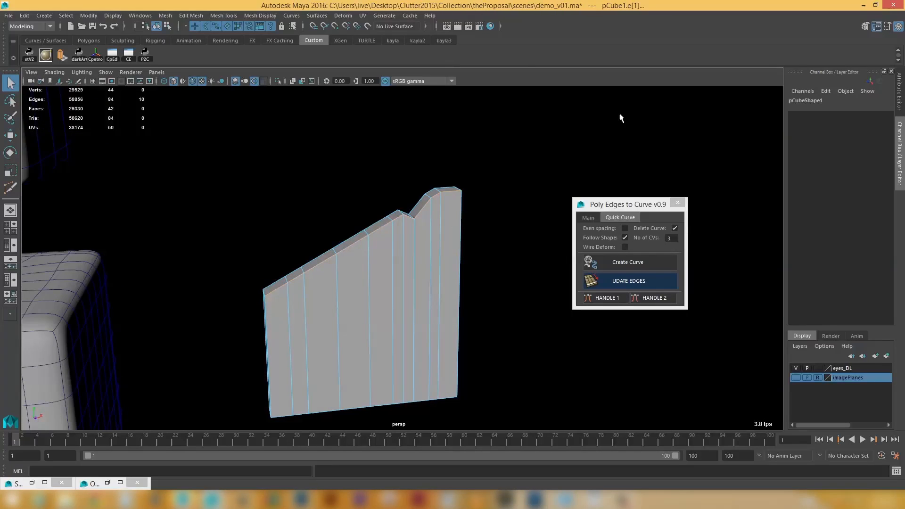
# Step: Straighten the selected front top edges with a Quick Curve, with Follow Shape off and 3 CVs
pyautogui.click(625, 237)
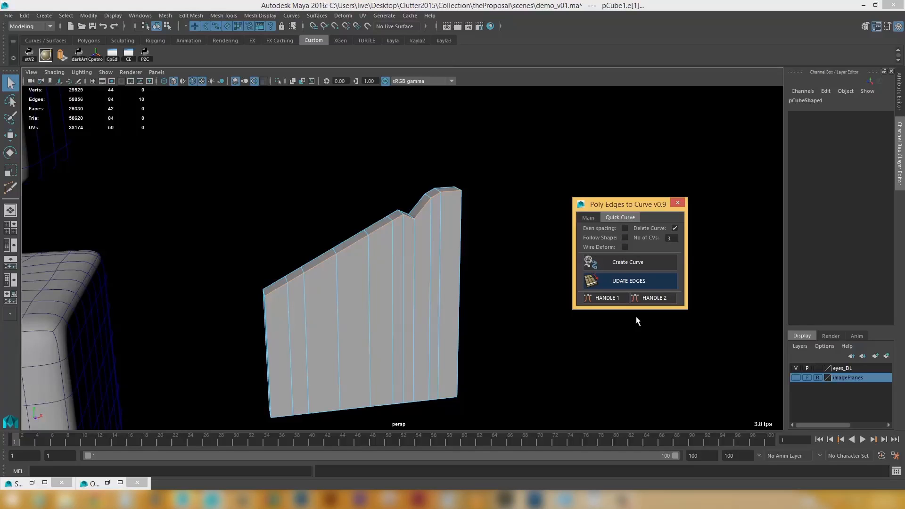
pyautogui.click(627, 264)
pyautogui.keyDown('alt'); pyautogui.moveTo(400, 245); pyautogui.dragTo(447, 304); pyautogui.keyUp('alt')
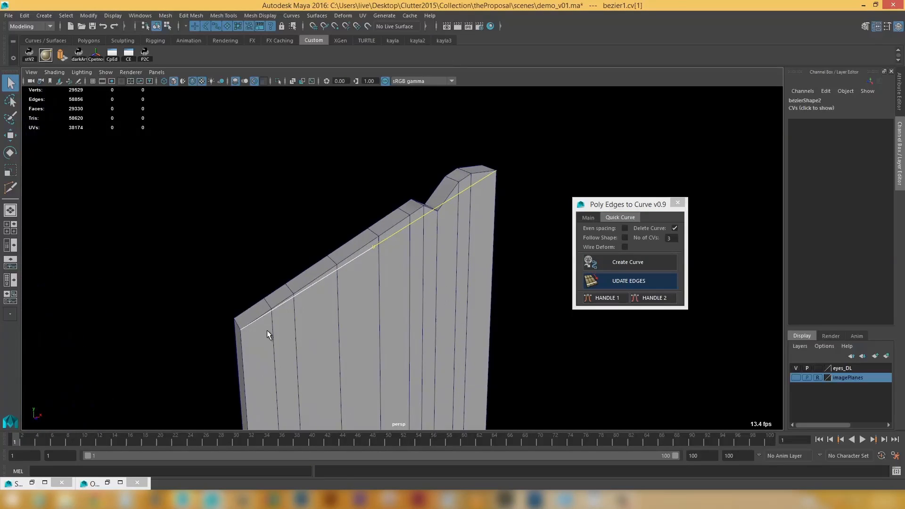
pyautogui.keyDown('alt'); pyautogui.moveTo(477, 187); pyautogui.dragTo(398, 264); pyautogui.keyUp('alt')
pyautogui.keyDown('alt'); pyautogui.moveTo(398, 264); pyautogui.dragTo(414, 293, button='right'); pyautogui.keyUp('alt')
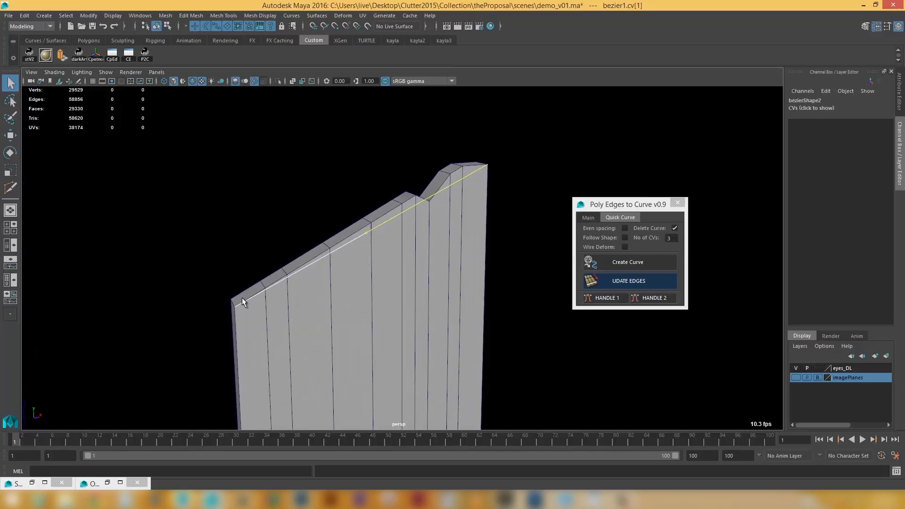
pyautogui.click(629, 283)
pyautogui.keyDown('alt'); pyautogui.moveTo(428, 239); pyautogui.dragTo(391, 250); pyautogui.keyUp('alt')
# Step: Select the run of rear top edges along the thin box's slope, from one end to the other
pyautogui.rightClick(338, 228)
pyautogui.moveTo(338, 222); pyautogui.dragTo(338, 203, button='right')
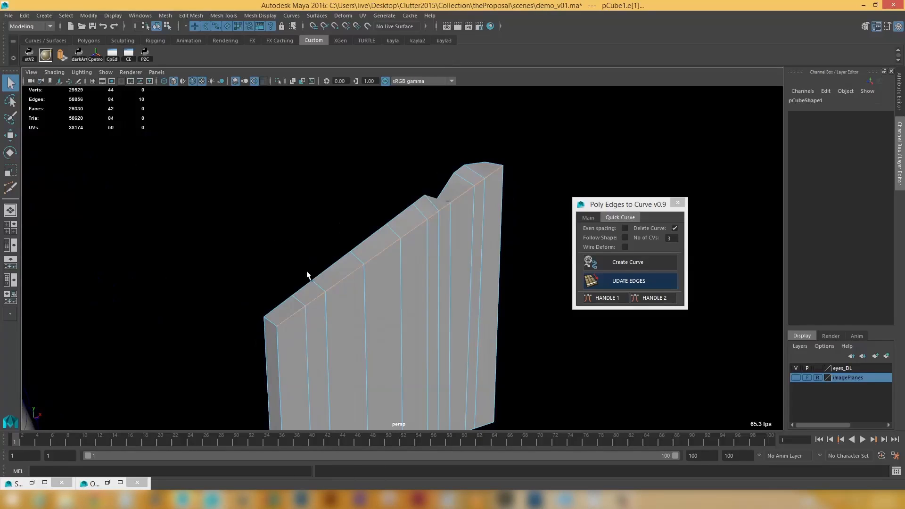
pyautogui.click(288, 300)
pyautogui.keyDown('alt'); pyautogui.moveTo(481, 204); pyautogui.dragTo(467, 218); pyautogui.keyUp('alt')
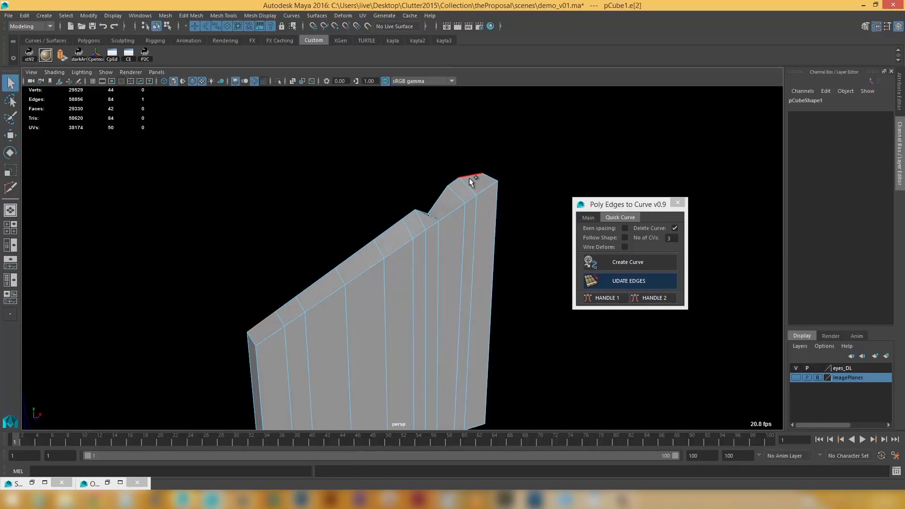
pyautogui.keyDown('shift'); pyautogui.click(468, 177); pyautogui.keyUp('shift')
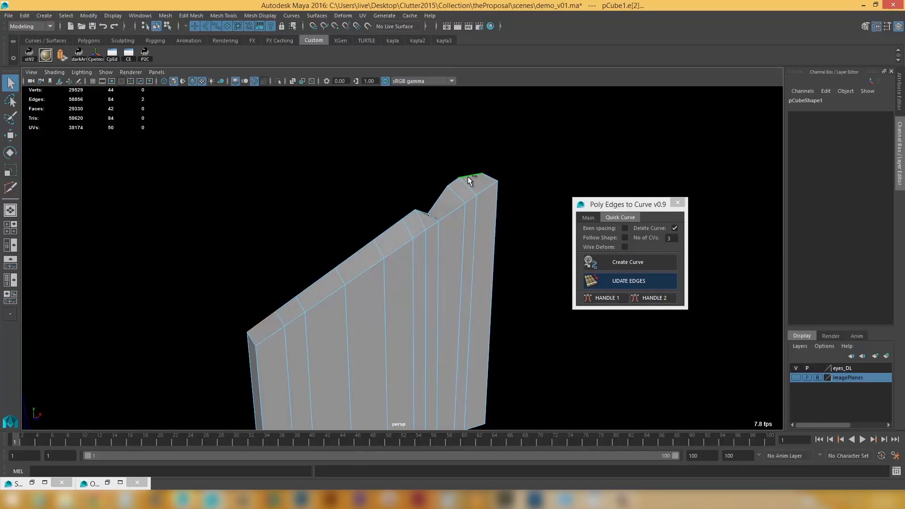
pyautogui.click(632, 281)
pyautogui.click(635, 281)
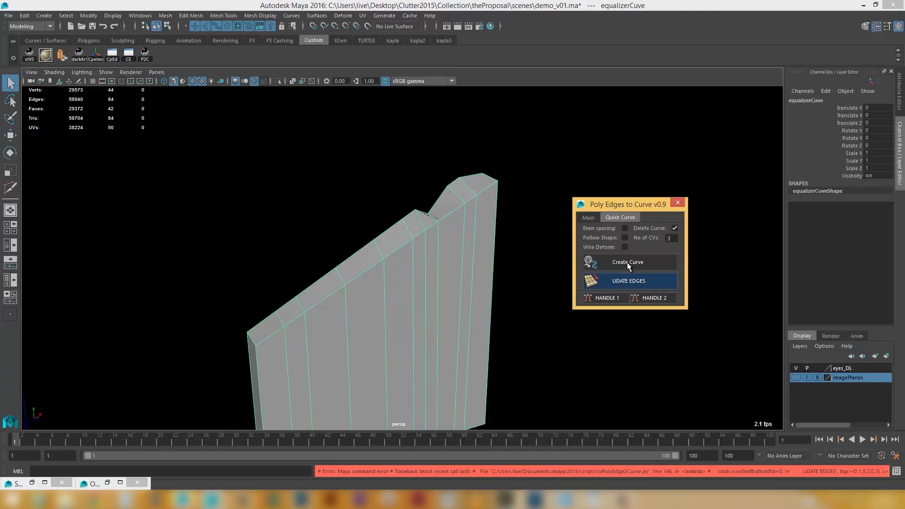
pyautogui.click(602, 81)
pyautogui.hotkey('ctrl', 'z')
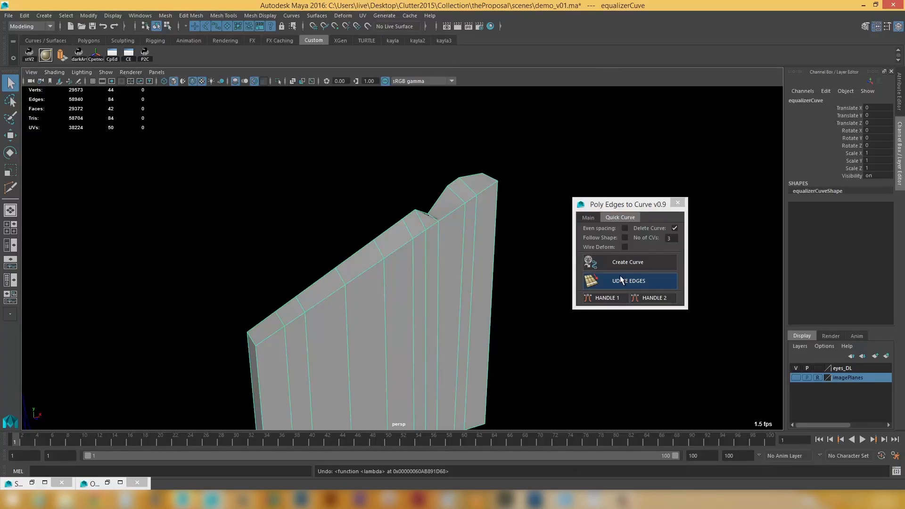
# Step: Create a Quick Curve from the rear top edges and update the edges to straighten them
pyautogui.click(632, 262)
pyautogui.click(631, 281)
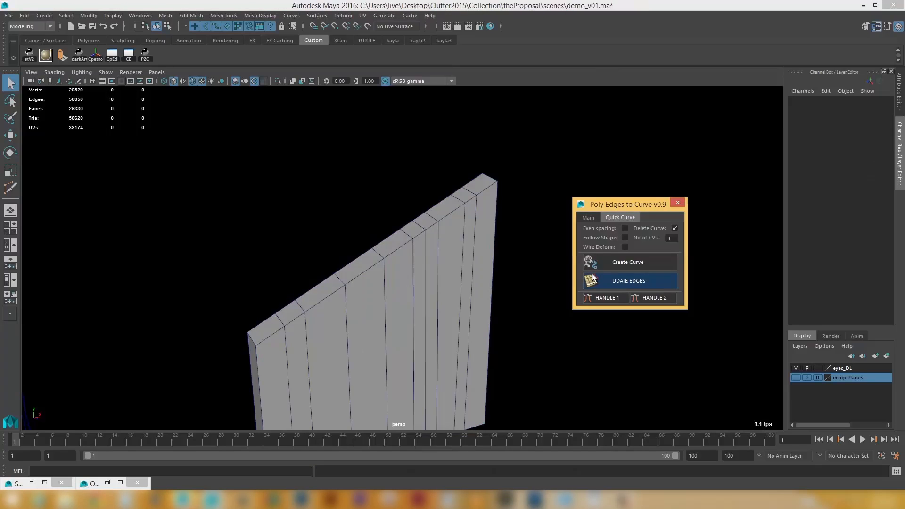
pyautogui.keyDown('alt'); pyautogui.moveTo(422, 260); pyautogui.dragTo(431, 282); pyautogui.keyUp('alt')
# Step: Examine the straightened slope of the thin box in the front view, and return to the perspective view
pyautogui.press('space')
pyautogui.keyDown('alt'); pyautogui.moveTo(432, 282); pyautogui.dragTo(385, 222, button='right'); pyautogui.keyUp('alt')
pyautogui.keyDown('alt'); pyautogui.moveTo(419, 361); pyautogui.dragTo(414, 344, button='middle'); pyautogui.keyUp('alt')
pyautogui.moveTo(419, 292)
pyautogui.keyDown('alt'); pyautogui.mouseDown(button='right')
pyautogui.moveTo(420, 248)
pyautogui.moveTo(377, 188)
pyautogui.mouseUp(button='right'); pyautogui.keyUp('alt')
pyautogui.keyDown('alt'); pyautogui.moveTo(424, 351); pyautogui.dragTo(262, 168, button='middle'); pyautogui.keyUp('alt')
pyautogui.keyDown('alt'); pyautogui.moveTo(323, 246); pyautogui.dragTo(330, 275, button='right'); pyautogui.keyUp('alt')
pyautogui.keyDown('alt'); pyautogui.moveTo(330, 276); pyautogui.dragTo(492, 307, button='middle'); pyautogui.keyUp('alt')
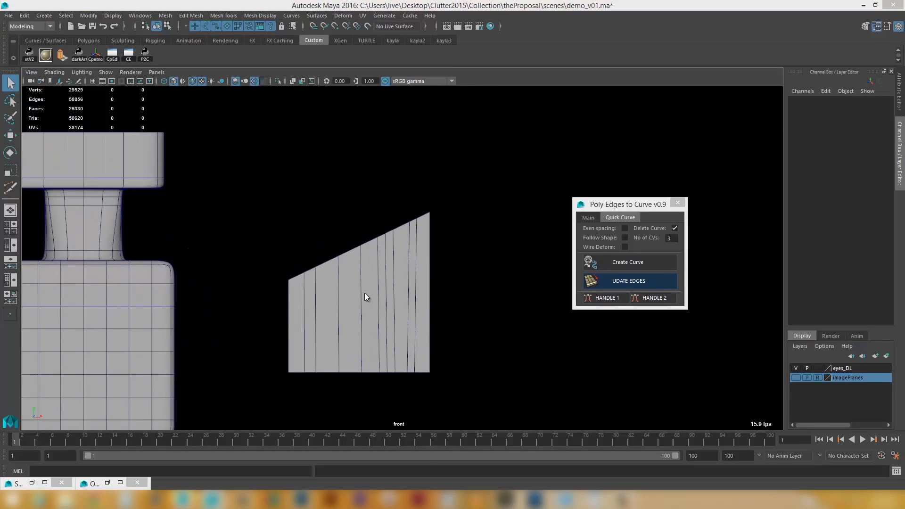
pyautogui.press('space')
pyautogui.moveTo(365, 293); pyautogui.dragTo(330, 286)
# Step: Select the full run of front top edges on the thin box's straightened slope
pyautogui.click(377, 273)
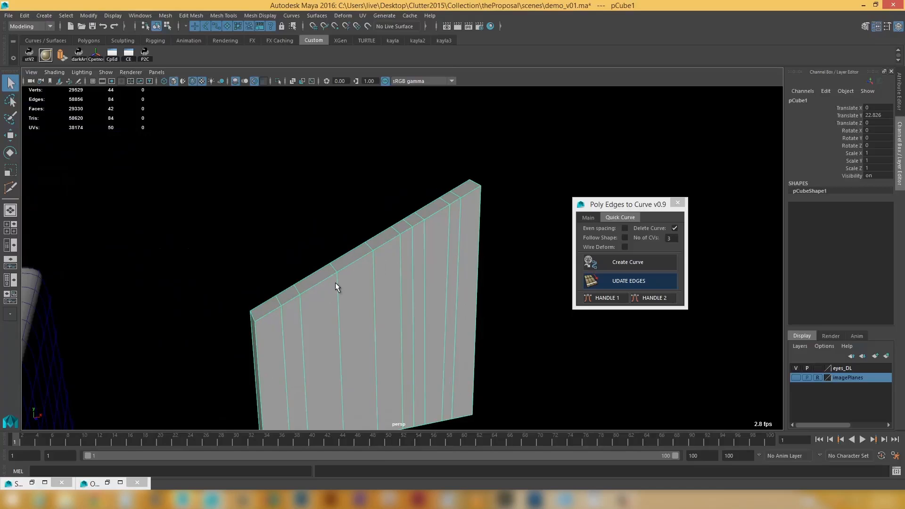
pyautogui.moveTo(335, 287); pyautogui.dragTo(336, 202, button='right')
pyautogui.click(281, 312)
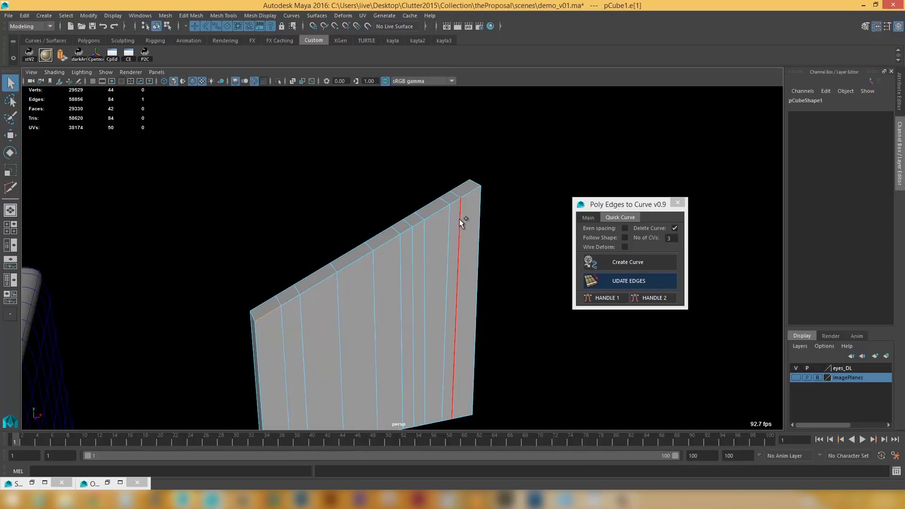
pyautogui.click(467, 194)
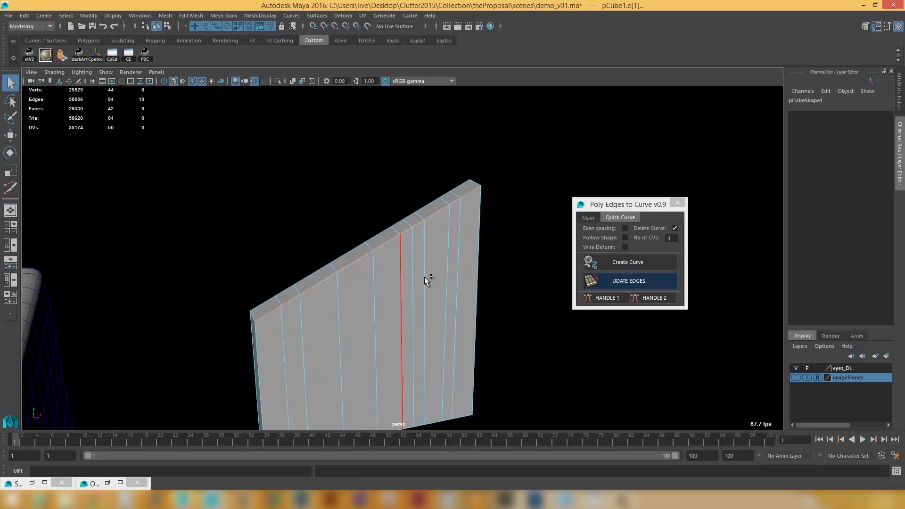
# Step: Turn on Even spacing and use a Quick Curve to distribute the front top edges evenly along the slope
pyautogui.click(624, 228)
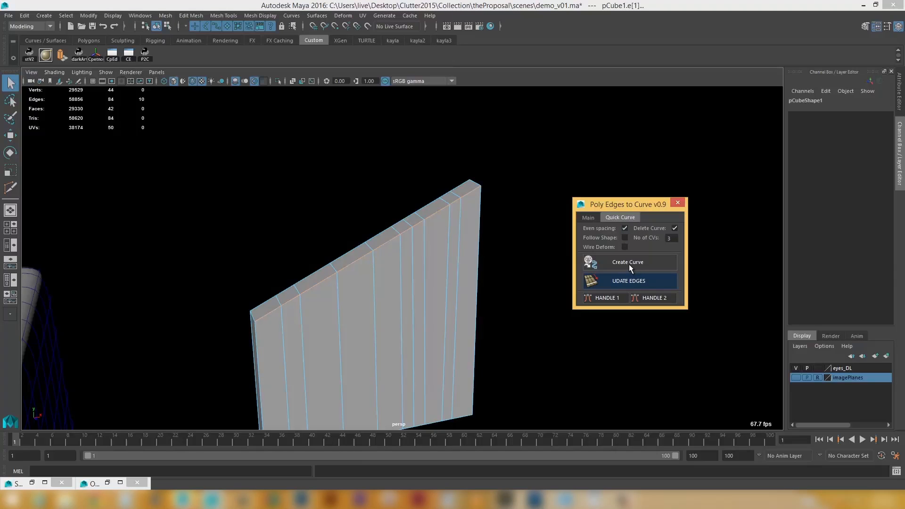
pyautogui.click(625, 265)
pyautogui.click(617, 283)
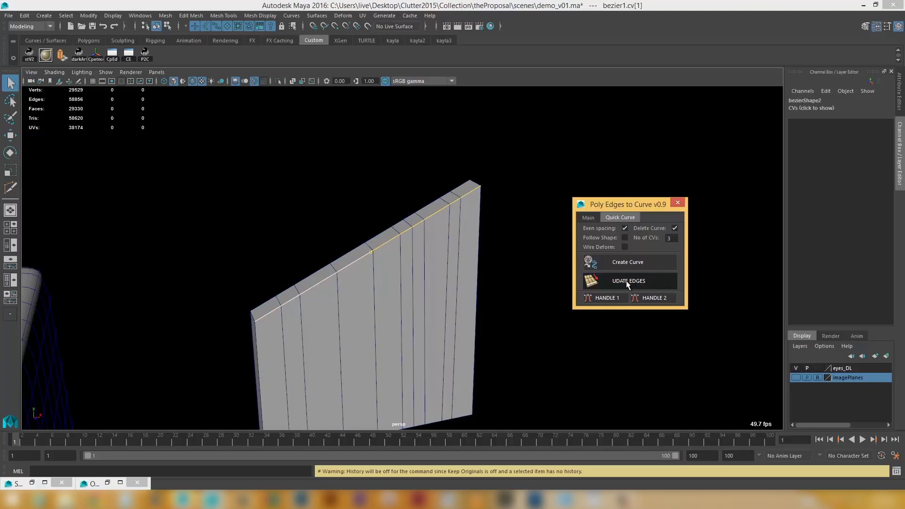
pyautogui.keyDown('alt'); pyautogui.moveTo(394, 283); pyautogui.dragTo(410, 254); pyautogui.keyUp('alt')
pyautogui.keyDown('alt'); pyautogui.moveTo(410, 255); pyautogui.dragTo(410, 376, button='right'); pyautogui.keyUp('alt')
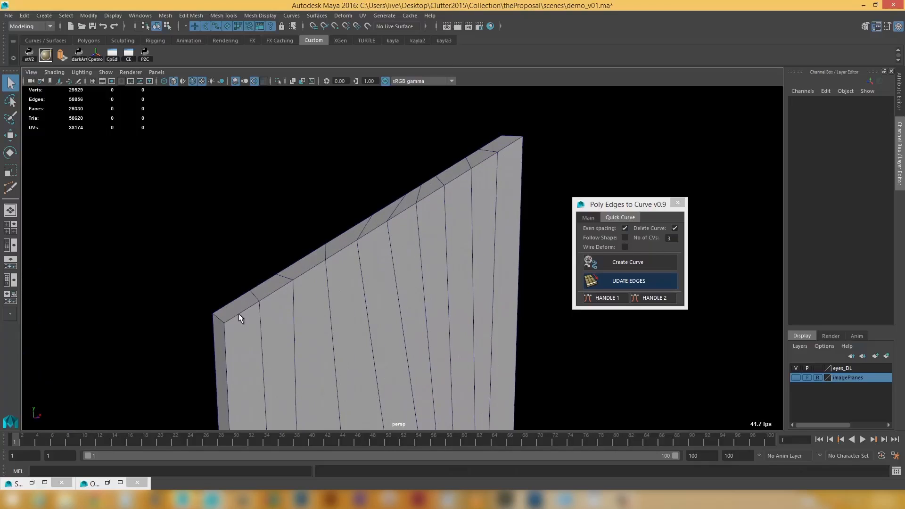
pyautogui.keyDown('alt'); pyautogui.moveTo(344, 242); pyautogui.dragTo(335, 256); pyautogui.keyUp('alt')
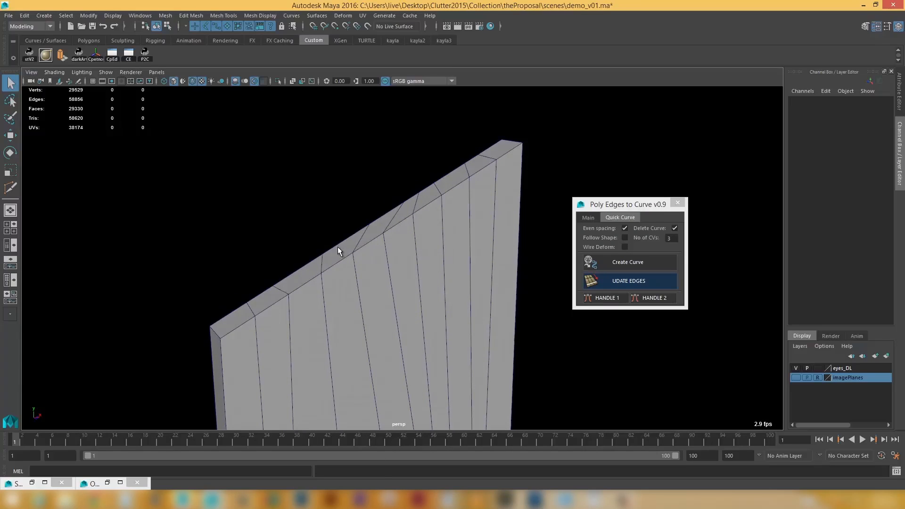
# Step: Select the run of rear top edges on the thin box, which still has uneven spacing
pyautogui.moveTo(337, 247); pyautogui.dragTo(334, 217, button='right')
pyautogui.click(233, 310)
pyautogui.keyDown('alt'); pyautogui.moveTo(447, 193); pyautogui.dragTo(457, 216); pyautogui.keyUp('alt')
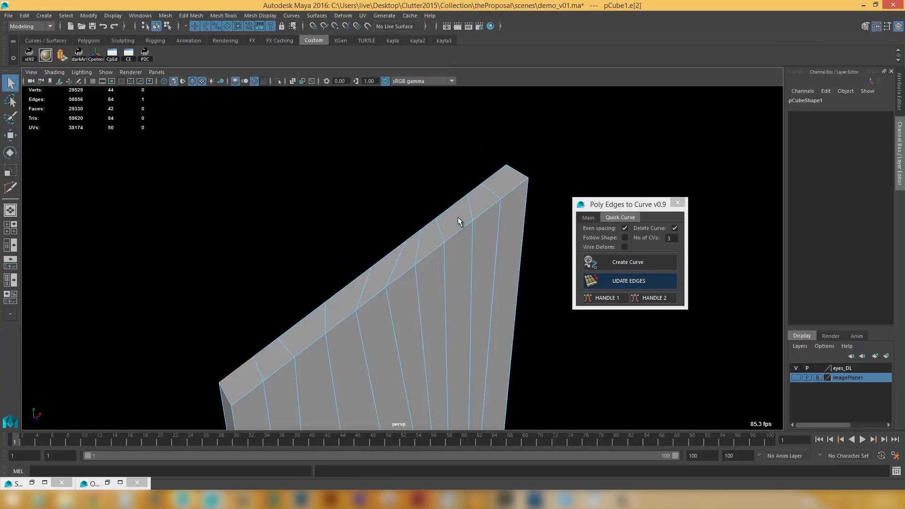
pyautogui.doubleClick(493, 178)
pyautogui.keyDown('alt'); pyautogui.moveTo(482, 250); pyautogui.dragTo(532, 252); pyautogui.keyUp('alt')
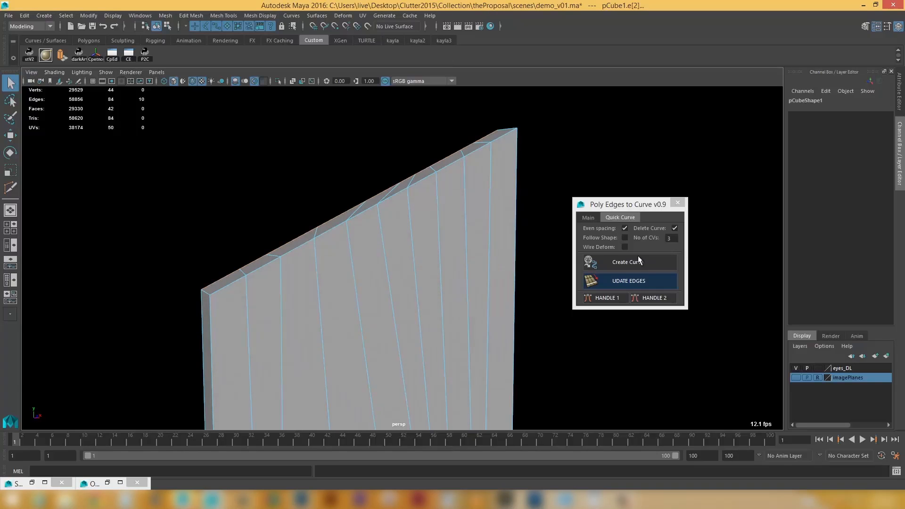
# Step: Space the rear top edges evenly by creating a Quick Curve from them and updating the edges
pyautogui.click(626, 261)
pyautogui.keyDown('alt'); pyautogui.moveTo(437, 304); pyautogui.dragTo(396, 274); pyautogui.keyUp('alt')
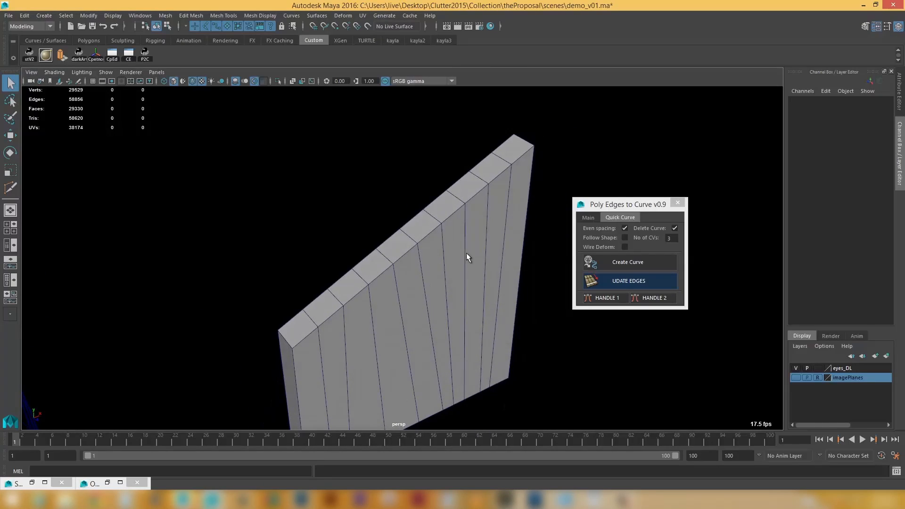
pyautogui.keyDown('alt'); pyautogui.moveTo(466, 253); pyautogui.dragTo(437, 302); pyautogui.keyUp('alt')
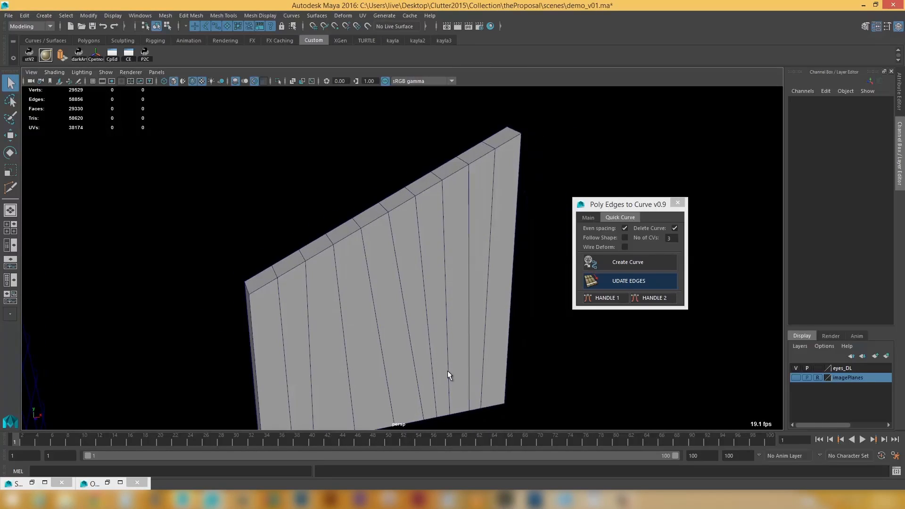
pyautogui.keyDown('alt'); pyautogui.moveTo(448, 372); pyautogui.dragTo(382, 275); pyautogui.keyUp('alt')
pyautogui.keyDown('alt'); pyautogui.moveTo(388, 285); pyautogui.dragTo(390, 306); pyautogui.keyUp('alt')
pyautogui.keyDown('alt'); pyautogui.moveTo(390, 306); pyautogui.dragTo(394, 358, button='right'); pyautogui.keyUp('alt')
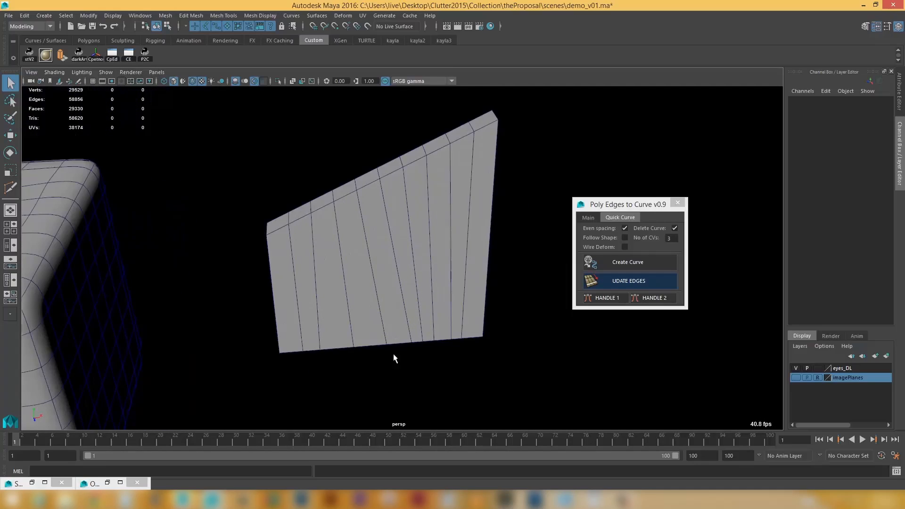
# Step: Create a new Quick Curve from the evenly spaced rear top edges of the thin box
pyautogui.keyDown('alt'); pyautogui.moveTo(375, 252); pyautogui.dragTo(376, 301, button='middle'); pyautogui.keyUp('alt')
pyautogui.keyDown('alt'); pyautogui.moveTo(376, 301); pyautogui.dragTo(372, 217); pyautogui.keyUp('alt')
pyautogui.moveTo(370, 220); pyautogui.dragTo(368, 197, button='right')
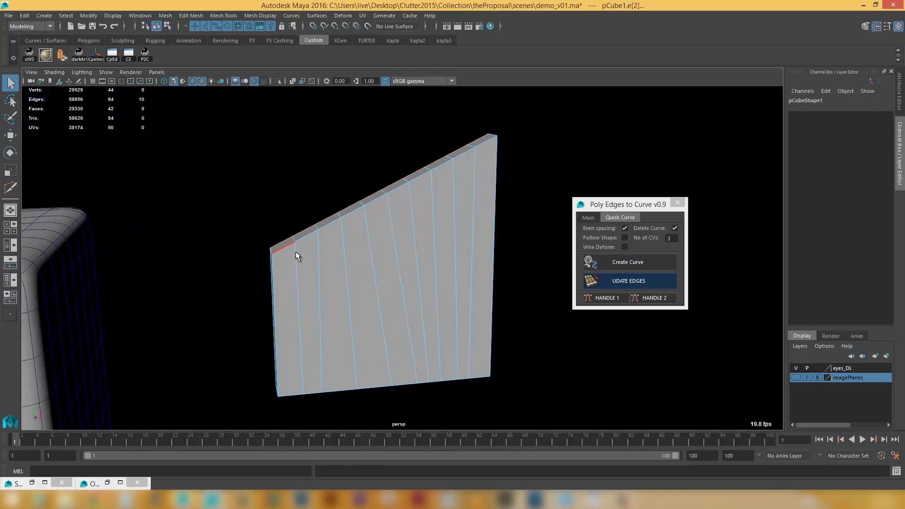
pyautogui.keyDown('alt'); pyautogui.moveTo(293, 249); pyautogui.dragTo(348, 265); pyautogui.keyUp('alt')
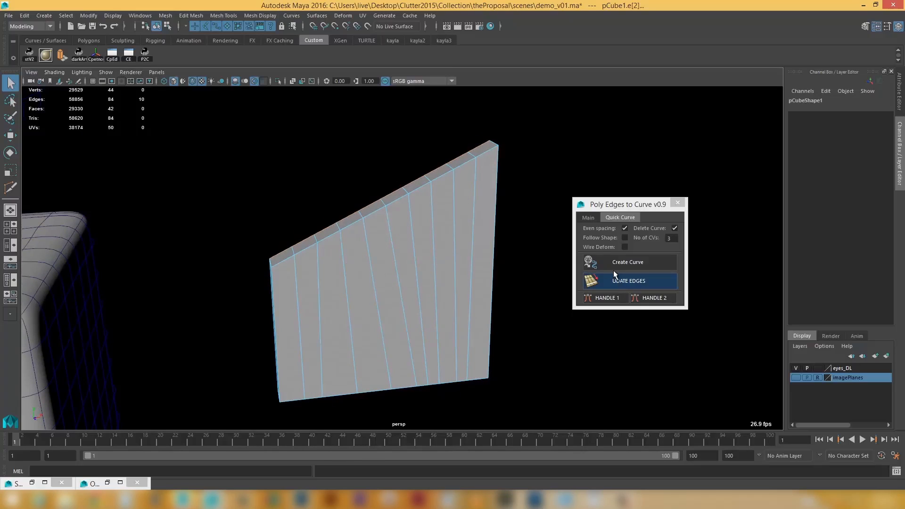
pyautogui.click(628, 263)
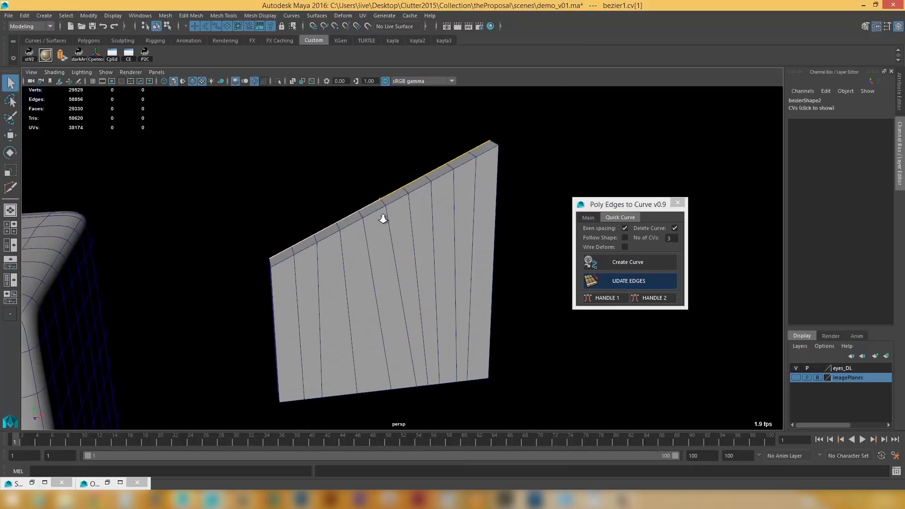
pyautogui.keyDown('alt'); pyautogui.moveTo(380, 212); pyautogui.dragTo(404, 262, button='right'); pyautogui.keyUp('alt')
pyautogui.keyDown('alt'); pyautogui.moveTo(405, 262); pyautogui.dragTo(388, 236); pyautogui.keyUp('alt')
# Step: Move the curve's middle control point well above the slope to bend the curve into an arch
pyautogui.press('F8')
pyautogui.press('w')
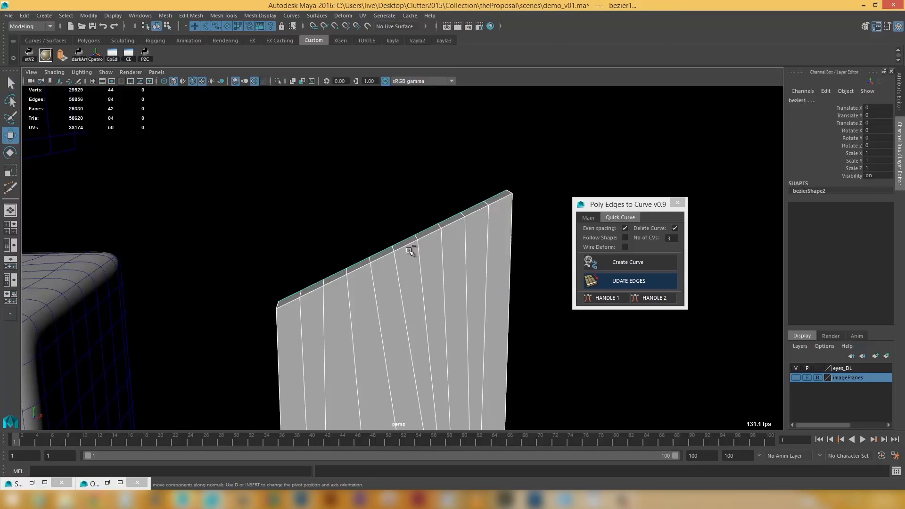
pyautogui.hotkey('ctrl', 'z')
pyautogui.moveTo(391, 200); pyautogui.dragTo(392, 93)
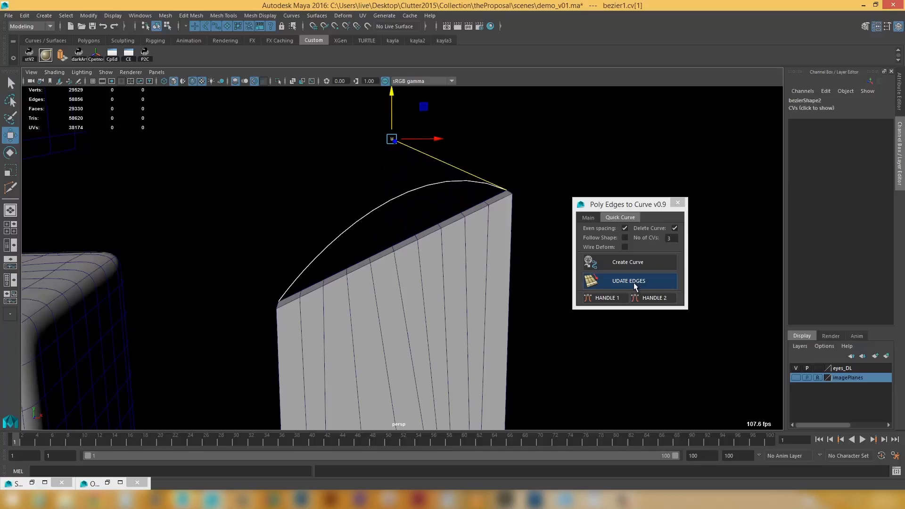
# Step: Update the rear top edges to the arched curve and select the run of front top edges
pyautogui.click(632, 280)
pyautogui.moveTo(425, 223)
pyautogui.keyDown('alt'); pyautogui.mouseDown()
pyautogui.moveTo(452, 247)
pyautogui.moveTo(435, 236)
pyautogui.mouseUp(); pyautogui.keyUp('alt')
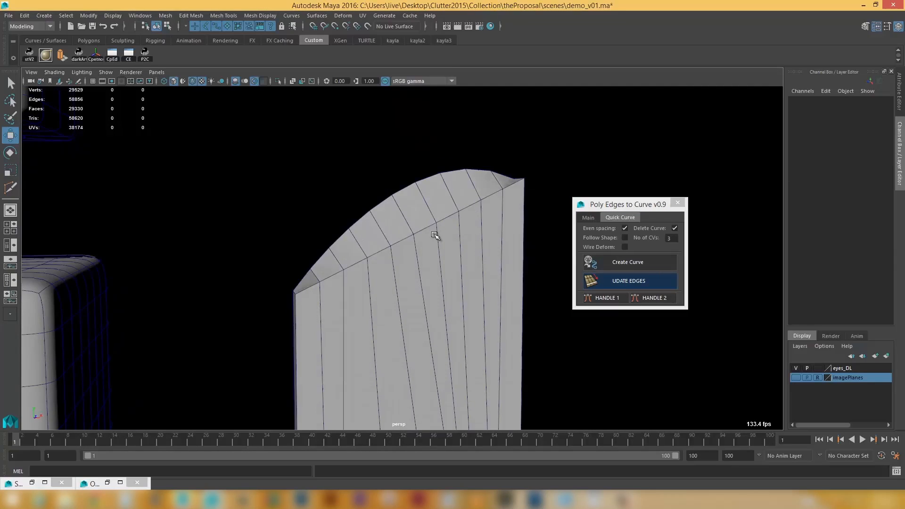
pyautogui.moveTo(435, 236); pyautogui.dragTo(429, 203, button='right')
pyautogui.click(383, 248)
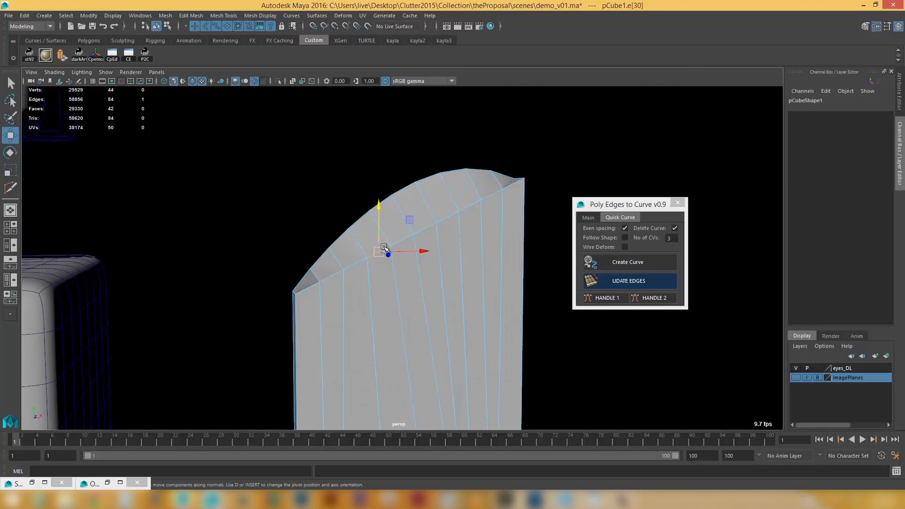
pyautogui.click(316, 280)
pyautogui.keyDown('alt'); pyautogui.moveTo(396, 234); pyautogui.dragTo(469, 200); pyautogui.keyUp('alt')
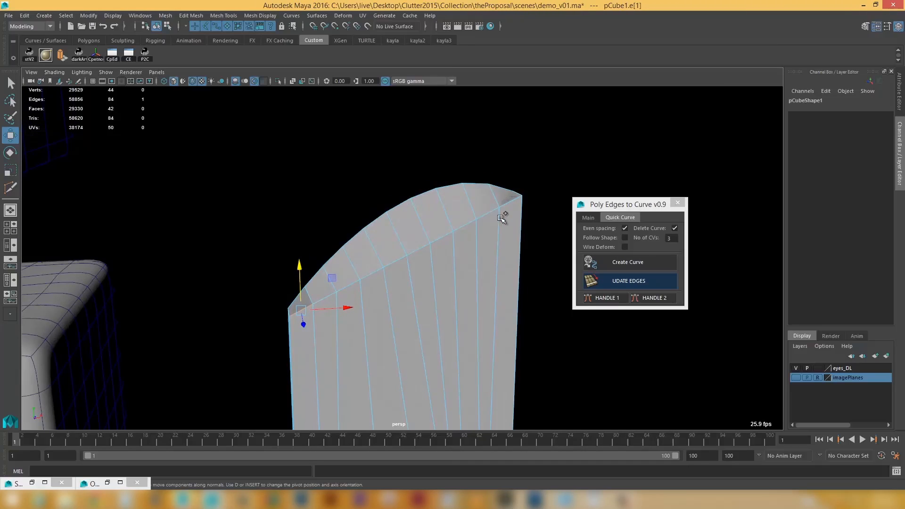
pyautogui.doubleClick(508, 203)
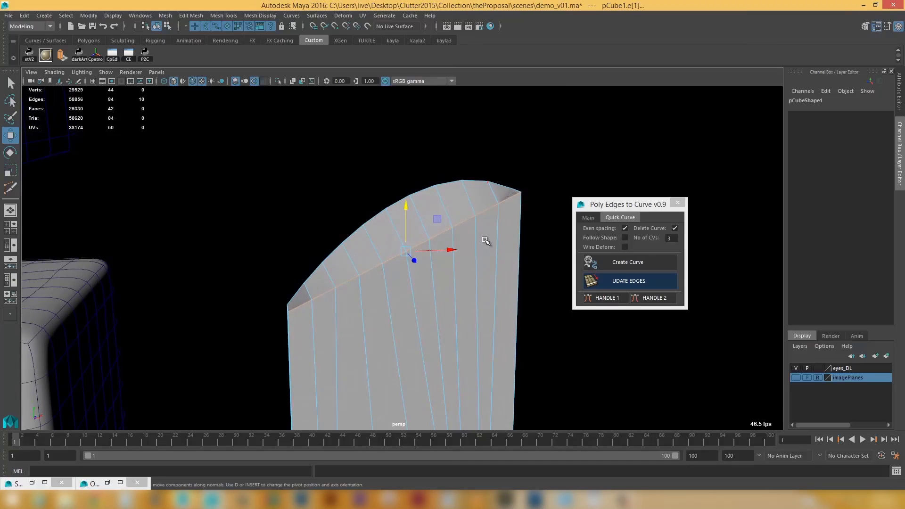
# Step: Undo the front edge selection and the edge update, back to the arched curve above the straight slope
pyautogui.hotkey('ctrl', 'z')
pyautogui.hotkey('ctrl', 'z')
pyautogui.hotkey('ctrl', 'z')
pyautogui.hotkey('ctrl', 'z')
pyautogui.hotkey('ctrl', 'z')
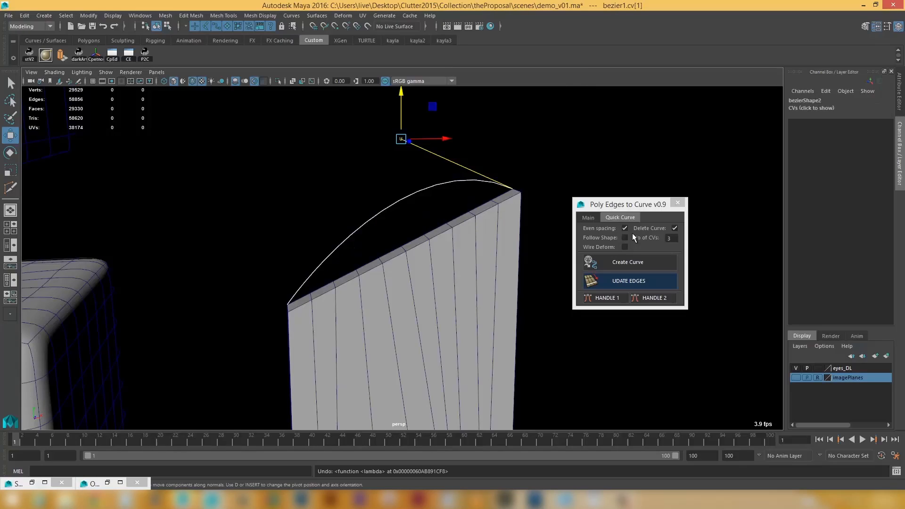
# Step: Turn off Delete Curve and update the box's rear top edges to the arched curve
pyautogui.click(674, 228)
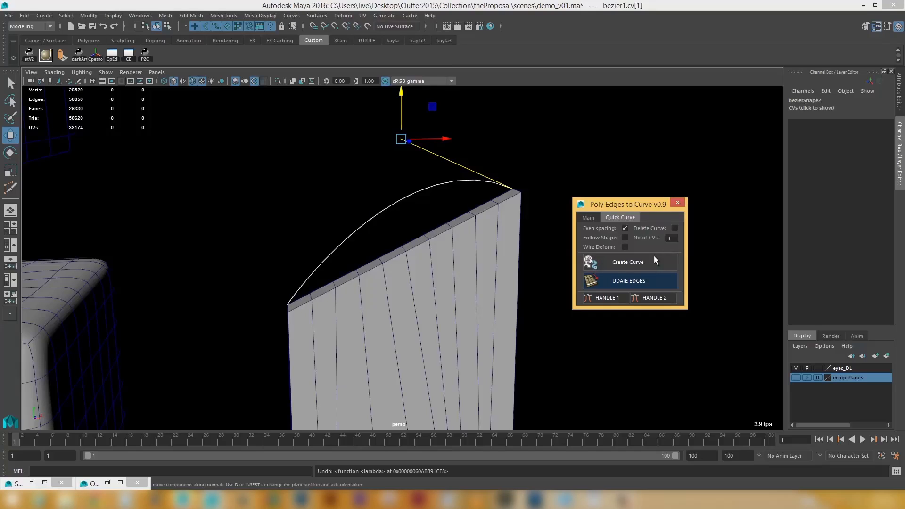
pyautogui.click(632, 281)
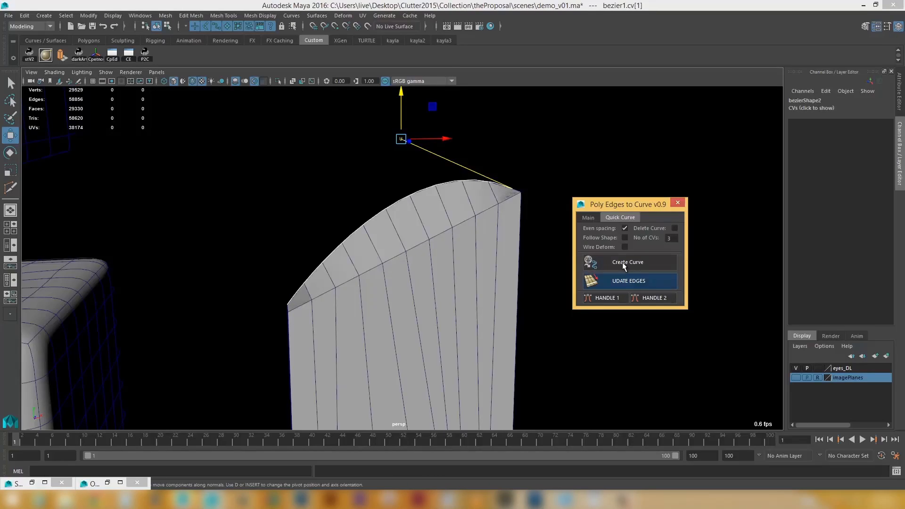
pyautogui.click(437, 189)
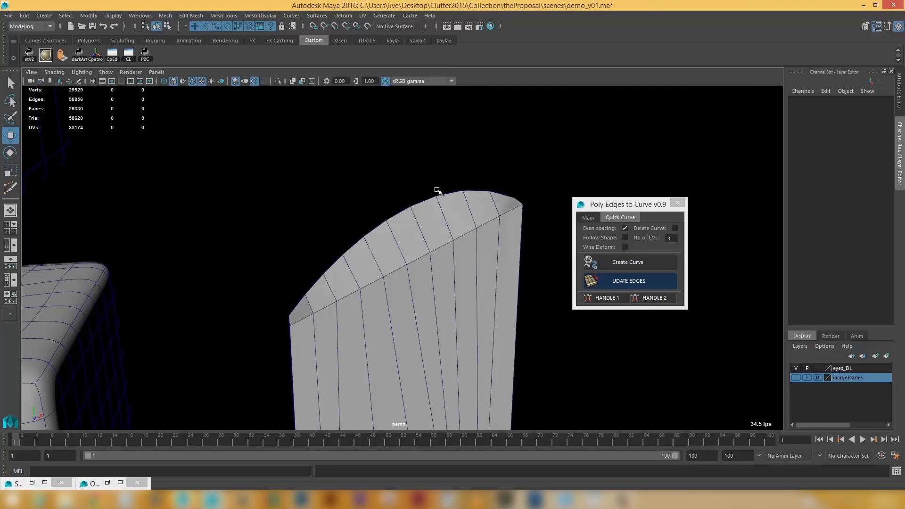
# Step: Move the arched curve forward to the box's front face, snapping it to the front corner at Translate Z 1
pyautogui.moveTo(425, 183); pyautogui.dragTo(437, 208)
pyautogui.keyDown('shift'); pyautogui.click(438, 215); pyautogui.keyUp('shift')
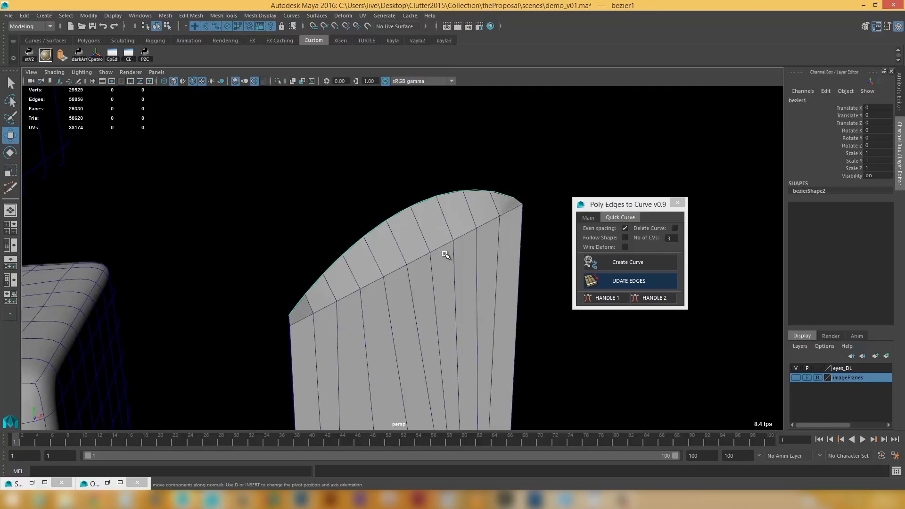
pyautogui.keyDown('alt'); pyautogui.moveTo(445, 254); pyautogui.dragTo(477, 255); pyautogui.keyUp('alt')
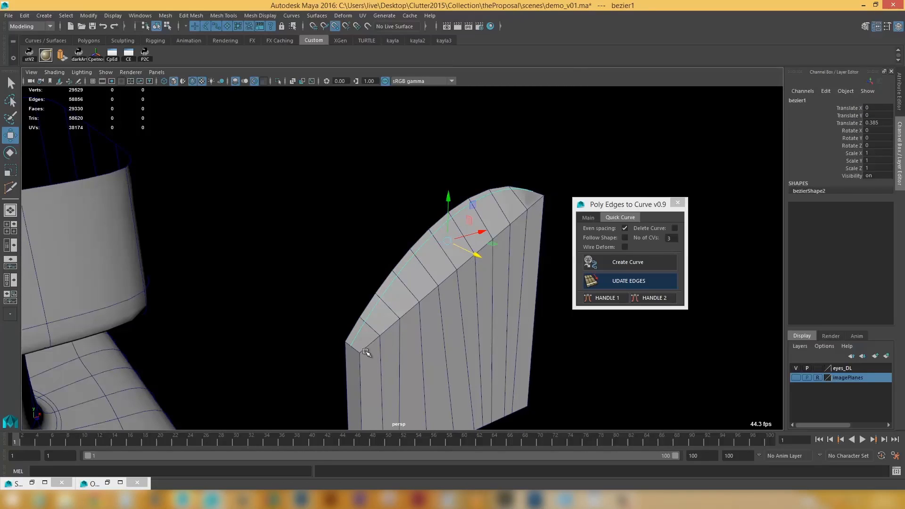
pyautogui.moveTo(362, 351); pyautogui.dragTo(432, 299, button='middle')
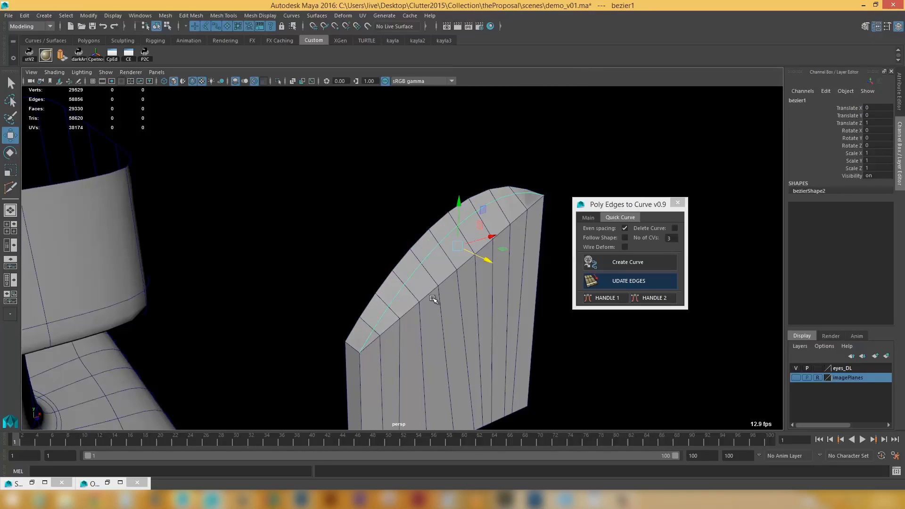
pyautogui.keyDown('alt'); pyautogui.moveTo(432, 298); pyautogui.dragTo(421, 257); pyautogui.keyUp('alt')
# Step: Select the run of straight front top edges of the box and create a Quick Curve from them
pyautogui.moveTo(398, 274); pyautogui.dragTo(382, 272, button='right')
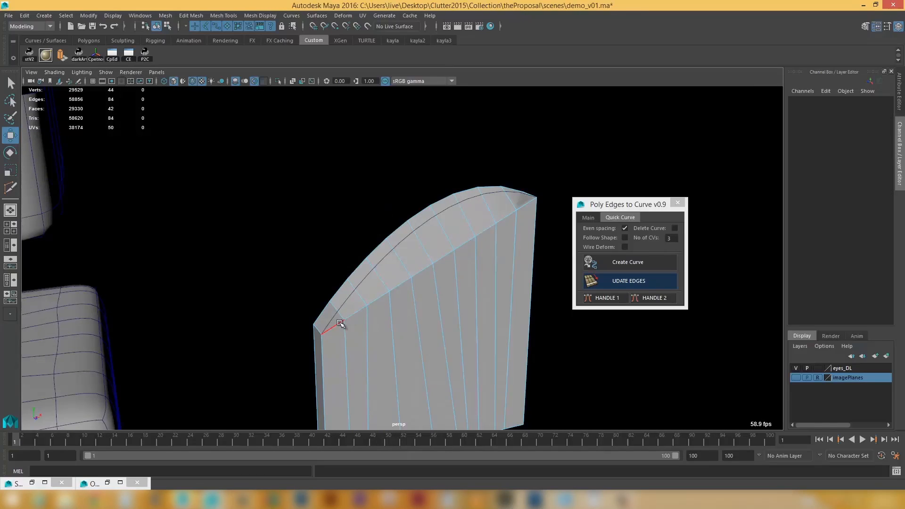
pyautogui.click(378, 298)
pyautogui.keyDown('shift'); pyautogui.doubleClick(524, 207); pyautogui.keyUp('shift')
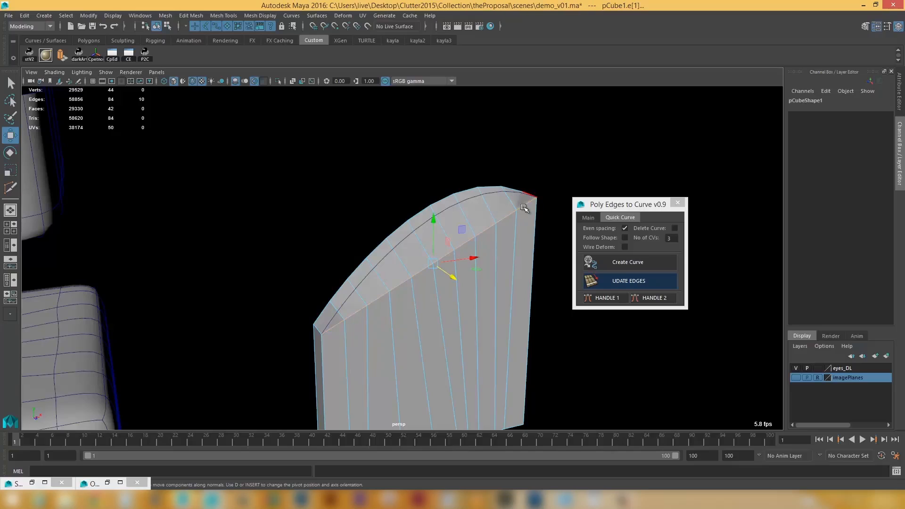
pyautogui.click(629, 263)
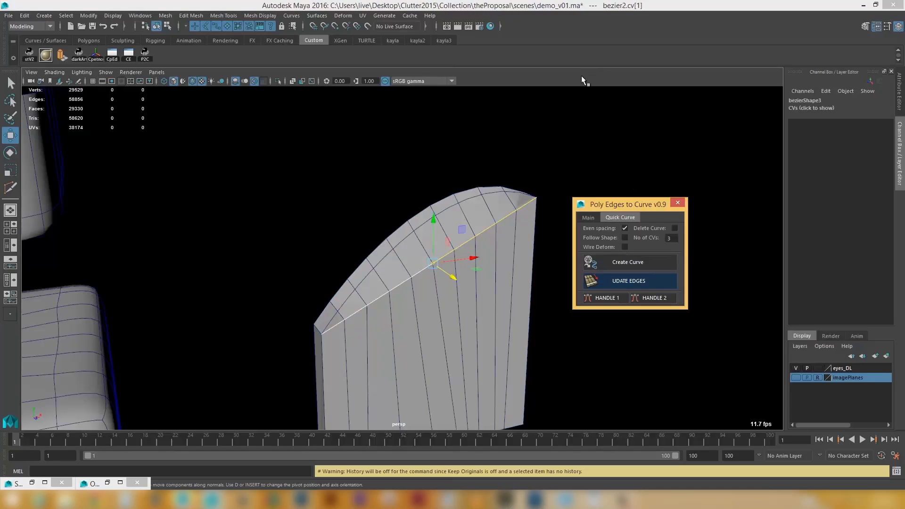
pyautogui.click(575, 94)
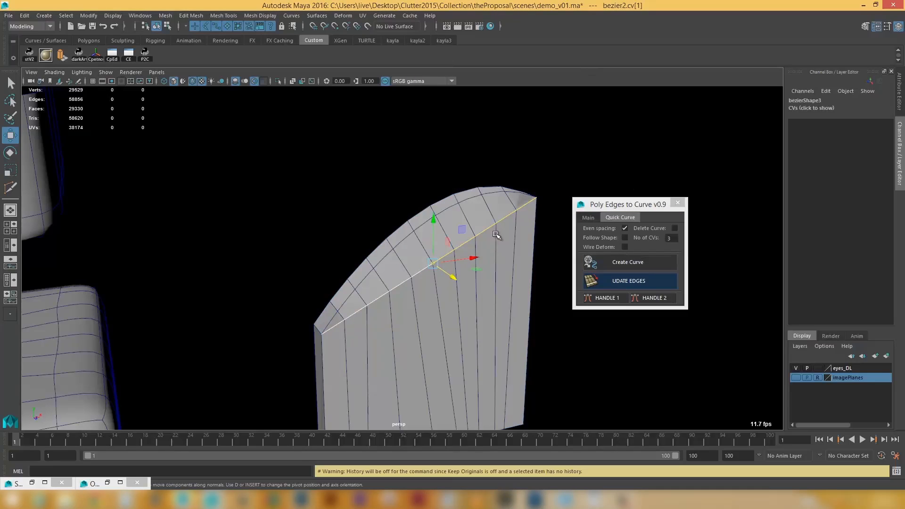
# Step: Update the front top edges to the arched curve instead of the straight one
pyautogui.click(436, 213)
pyautogui.click(633, 280)
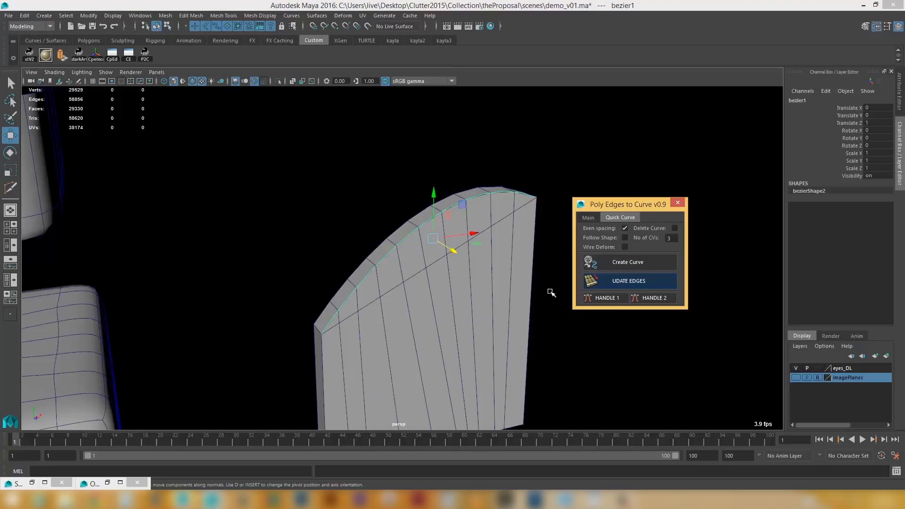
pyautogui.keyDown('alt'); pyautogui.moveTo(475, 272); pyautogui.dragTo(503, 210); pyautogui.keyUp('alt')
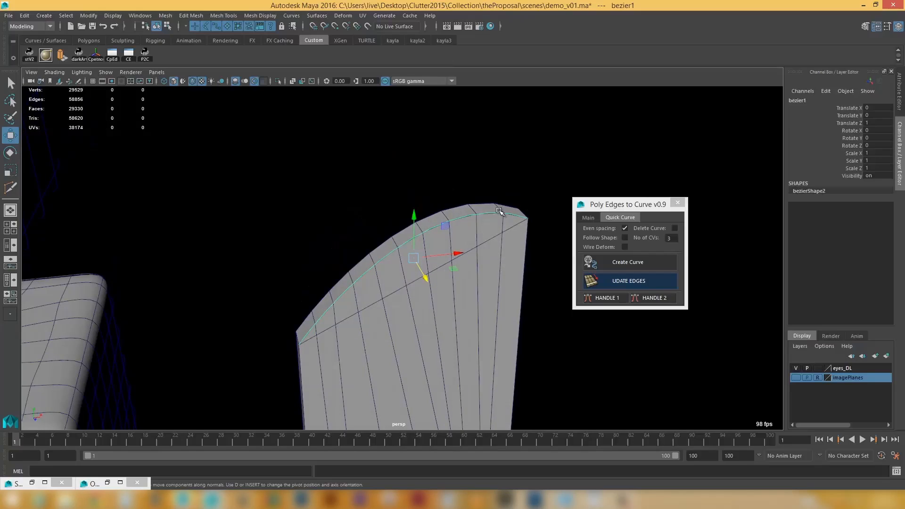
# Step: Examine the arched box and its remaining curves from farther away
pyautogui.click(492, 264)
pyautogui.click(493, 265)
pyautogui.keyDown('alt'); pyautogui.moveTo(480, 277); pyautogui.dragTo(453, 258); pyautogui.keyUp('alt')
pyautogui.keyDown('alt'); pyautogui.moveTo(452, 259); pyautogui.dragTo(439, 321, button='right'); pyautogui.keyUp('alt')
pyautogui.click(479, 269)
pyautogui.moveTo(424, 233); pyautogui.dragTo(477, 287)
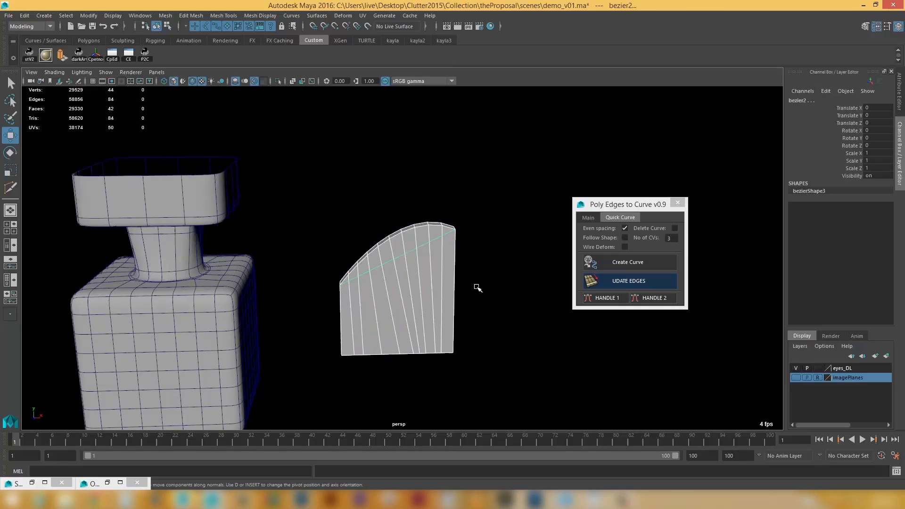
pyautogui.click(493, 260)
pyautogui.click(434, 278)
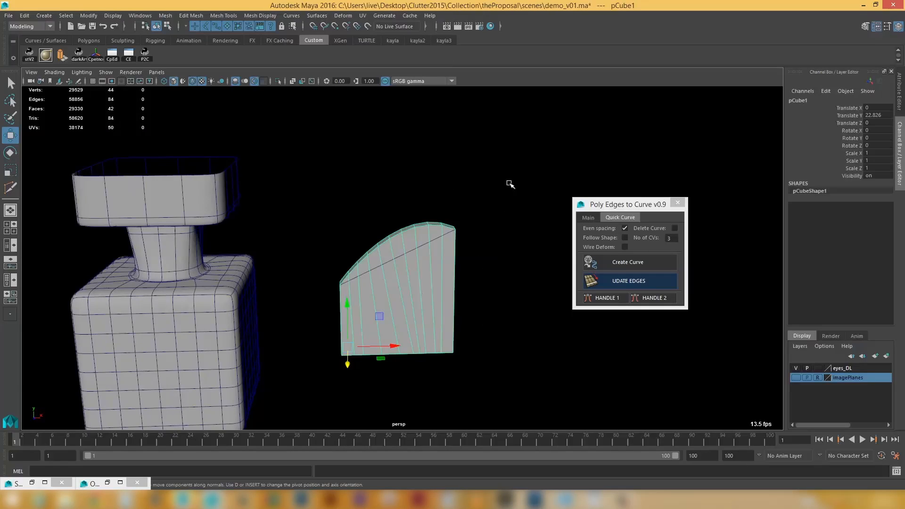
pyautogui.click(526, 295)
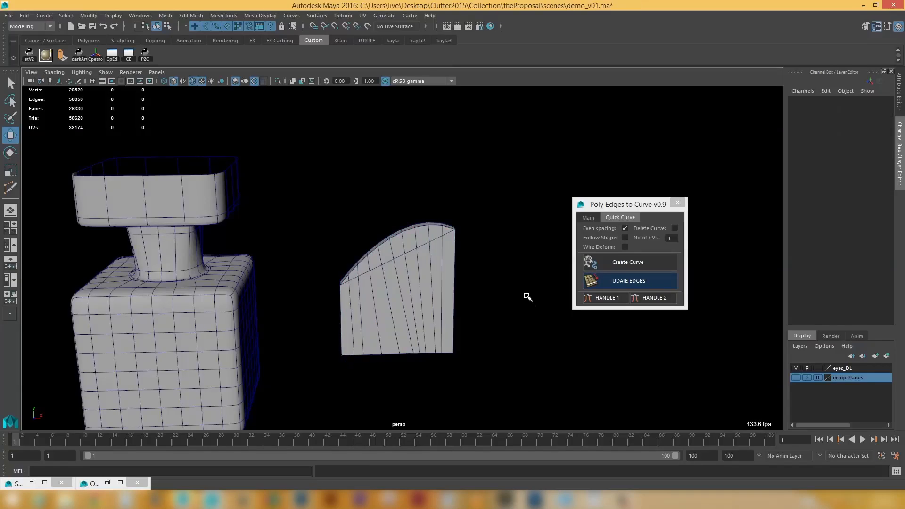
# Step: Select the head model and compare its smoothed and unsmoothed display around the face and ear
pyautogui.keyDown('alt'); pyautogui.moveTo(527, 297); pyautogui.dragTo(385, 254, button='right'); pyautogui.keyUp('alt')
pyautogui.keyDown('alt'); pyautogui.moveTo(384, 255); pyautogui.dragTo(390, 311, button='middle'); pyautogui.keyUp('alt')
pyautogui.keyDown('alt'); pyautogui.moveTo(389, 311); pyautogui.dragTo(426, 301); pyautogui.keyUp('alt')
pyautogui.keyDown('alt'); pyautogui.moveTo(427, 301); pyautogui.dragTo(445, 299, button='right'); pyautogui.keyUp('alt')
pyautogui.click(446, 265)
pyautogui.press('3')
pyautogui.keyDown('alt'); pyautogui.moveTo(444, 299); pyautogui.dragTo(418, 245); pyautogui.keyUp('alt')
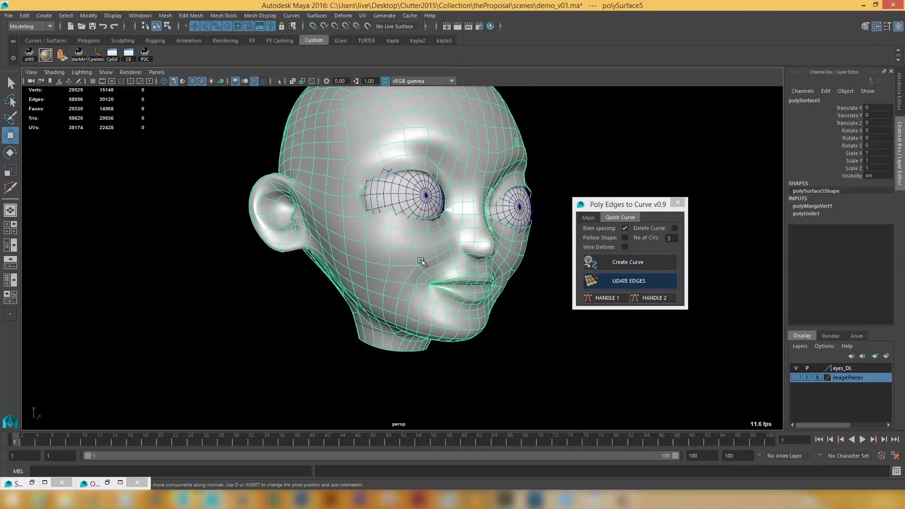
pyautogui.press('1')
pyautogui.press('3')
pyautogui.press('1')
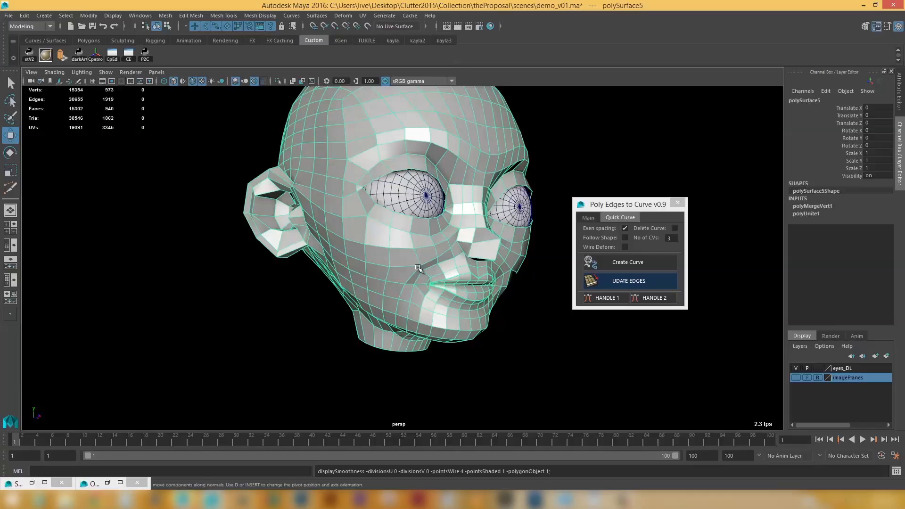
pyautogui.press('3')
pyautogui.press('1')
pyautogui.press('3')
pyautogui.keyDown('alt'); pyautogui.moveTo(431, 301); pyautogui.dragTo(464, 197, button='right'); pyautogui.keyUp('alt')
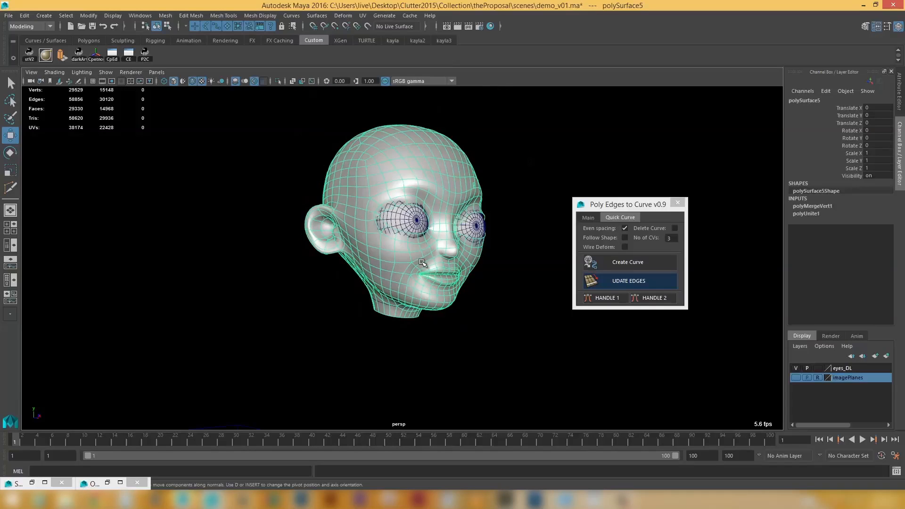
# Step: Display the head without smoothing and switch it to component selection
pyautogui.keyDown('alt'); pyautogui.moveTo(464, 198); pyautogui.dragTo(499, 216); pyautogui.keyUp('alt')
pyautogui.click(460, 232)
pyautogui.keyDown('alt'); pyautogui.moveTo(499, 217); pyautogui.dragTo(440, 331, button='right'); pyautogui.keyUp('alt')
pyautogui.click(440, 281)
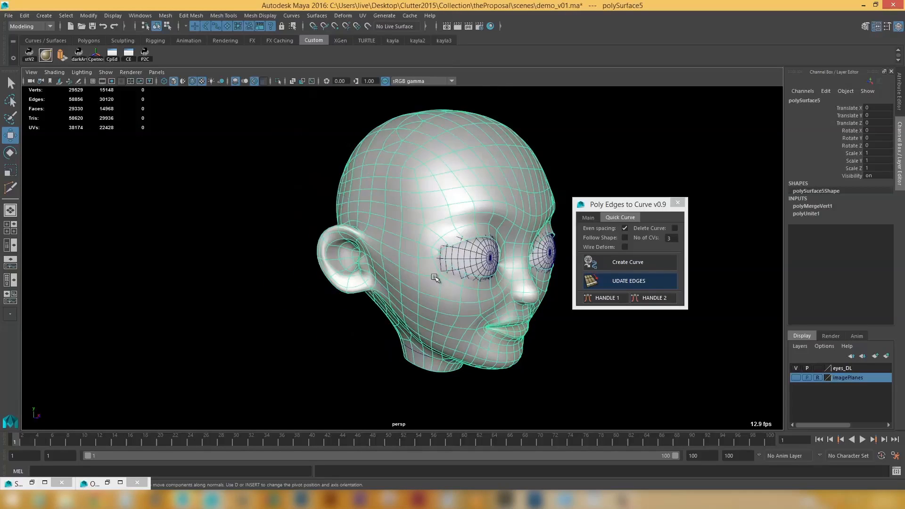
pyautogui.press('1')
pyautogui.keyDown('alt'); pyautogui.moveTo(415, 260); pyautogui.dragTo(376, 220, button='right'); pyautogui.keyUp('alt')
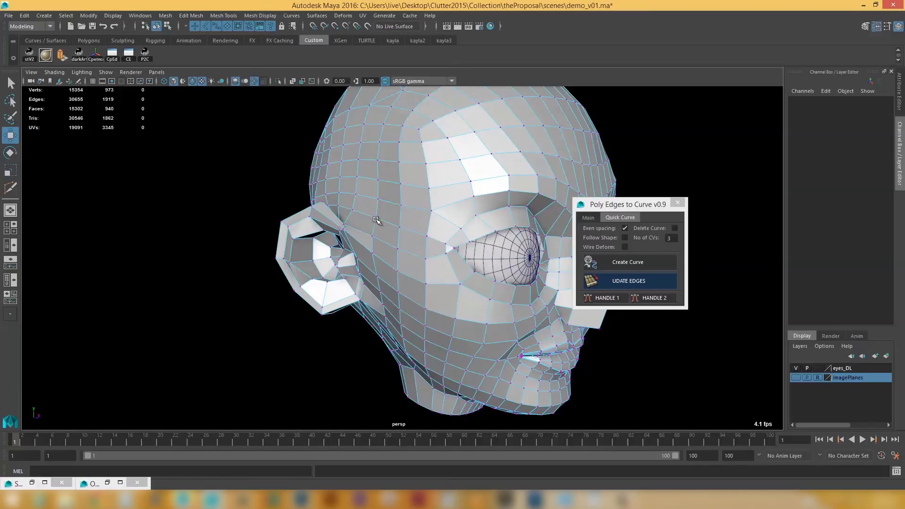
# Step: Select the vertical run of 12 edges from the temple to the jaw in front of the ear
pyautogui.click(403, 228)
pyautogui.keyDown('alt'); pyautogui.moveTo(414, 244); pyautogui.dragTo(380, 110); pyautogui.keyUp('alt')
pyautogui.click(351, 246)
pyautogui.click(371, 202)
pyautogui.click(391, 209)
pyautogui.press('q')
pyautogui.rightClick(451, 181)
pyautogui.click(451, 155)
pyautogui.click(439, 210)
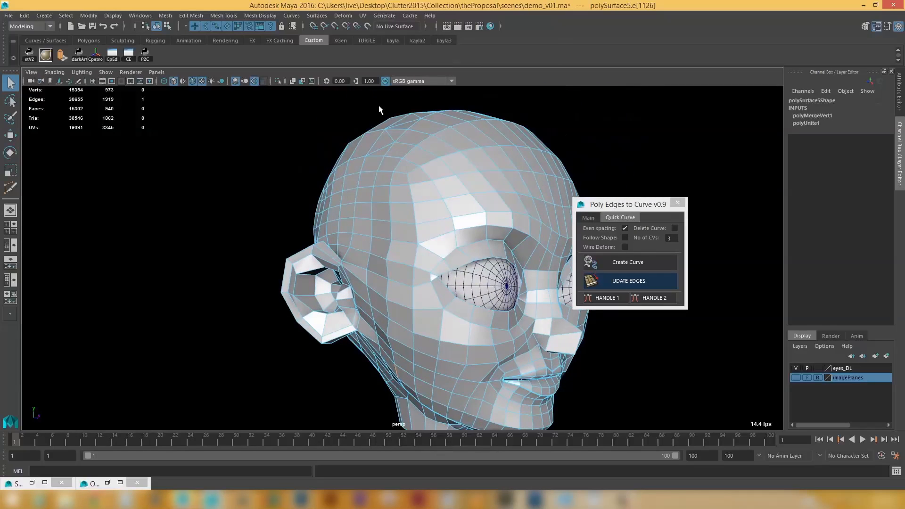
pyautogui.keyDown('shift'); pyautogui.doubleClick(390, 180); pyautogui.keyUp('shift')
pyautogui.keyDown('alt'); pyautogui.moveTo(400, 185); pyautogui.dragTo(375, 175); pyautogui.keyUp('alt')
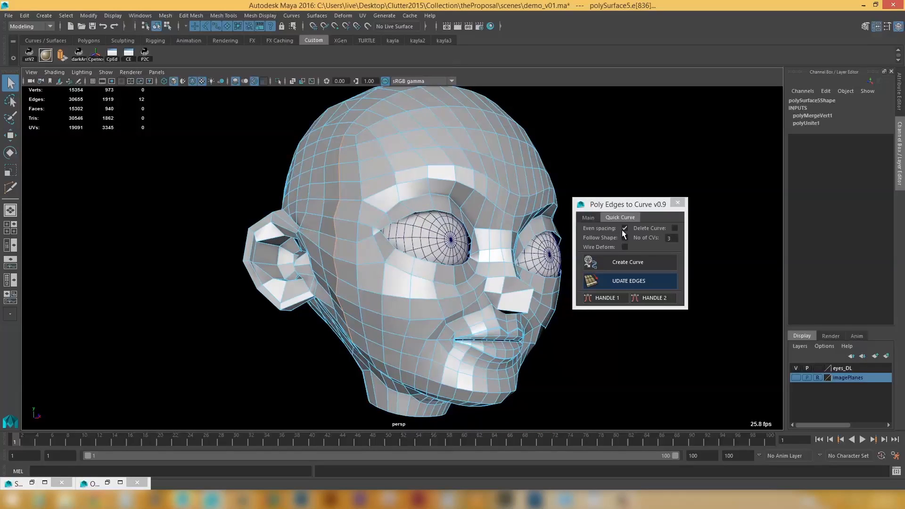
# Step: Create a Quick Curve from the selected head edges with Even spacing off, Follow Shape on and 2 CVs
pyautogui.click(625, 228)
pyautogui.keyDown('alt'); pyautogui.moveTo(404, 230); pyautogui.dragTo(436, 237); pyautogui.keyUp('alt')
pyautogui.click(624, 237)
pyautogui.doubleClick(670, 239)
pyautogui.write('2')
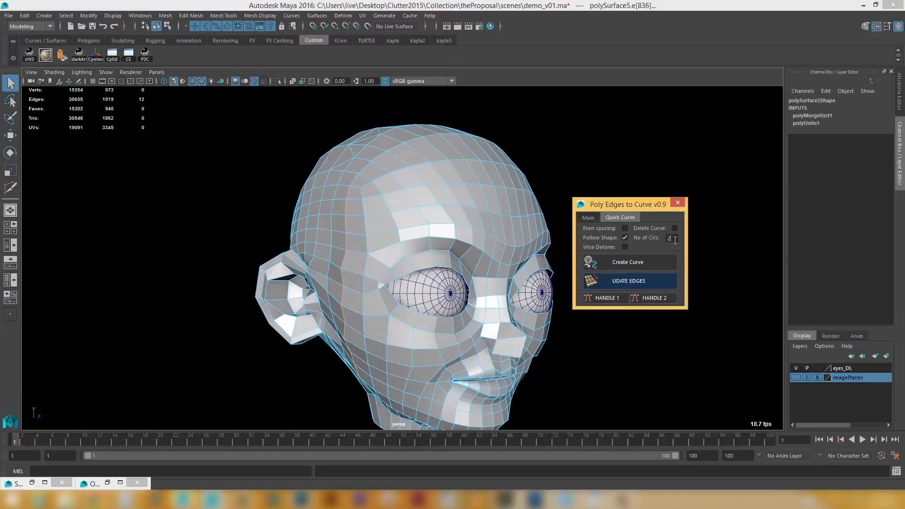
pyautogui.click(629, 260)
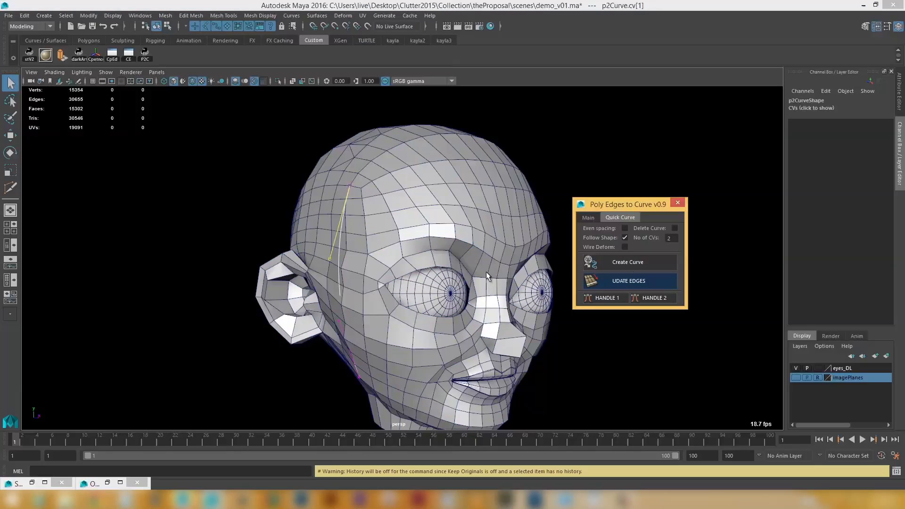
# Step: Update the temple-to-jaw edges to the new curve while keeping the curve
pyautogui.moveTo(486, 271)
pyautogui.keyDown('alt'); pyautogui.mouseDown()
pyautogui.moveTo(366, 257)
pyautogui.moveTo(403, 208)
pyautogui.moveTo(394, 228)
pyautogui.moveTo(360, 232)
pyautogui.moveTo(440, 208)
pyautogui.moveTo(436, 250)
pyautogui.moveTo(426, 230)
pyautogui.moveTo(423, 172)
pyautogui.mouseUp(); pyautogui.keyUp('alt')
pyautogui.hotkey('alt', 'x')
pyautogui.hotkey('alt', 'x')
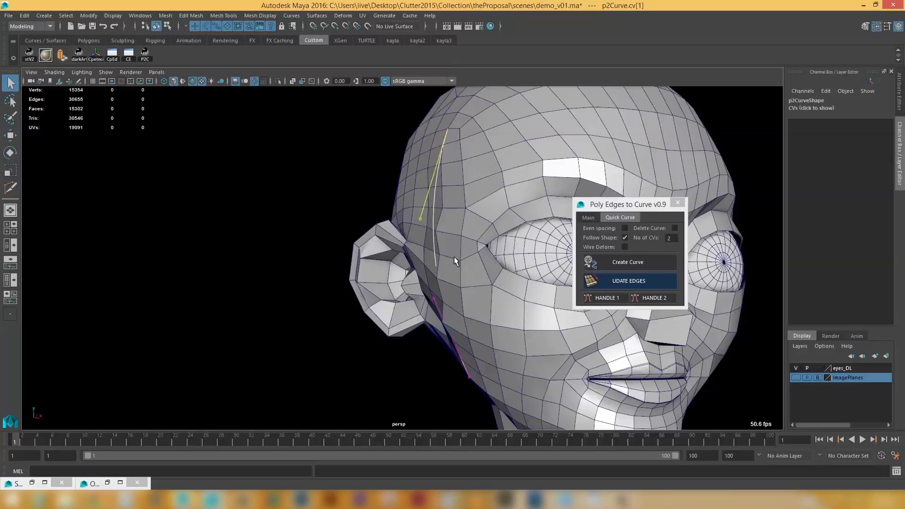
pyautogui.hotkey('alt', 'x')
pyautogui.hotkey('alt', 'x')
pyautogui.keyDown('alt'); pyautogui.moveTo(462, 275); pyautogui.dragTo(476, 257); pyautogui.keyUp('alt')
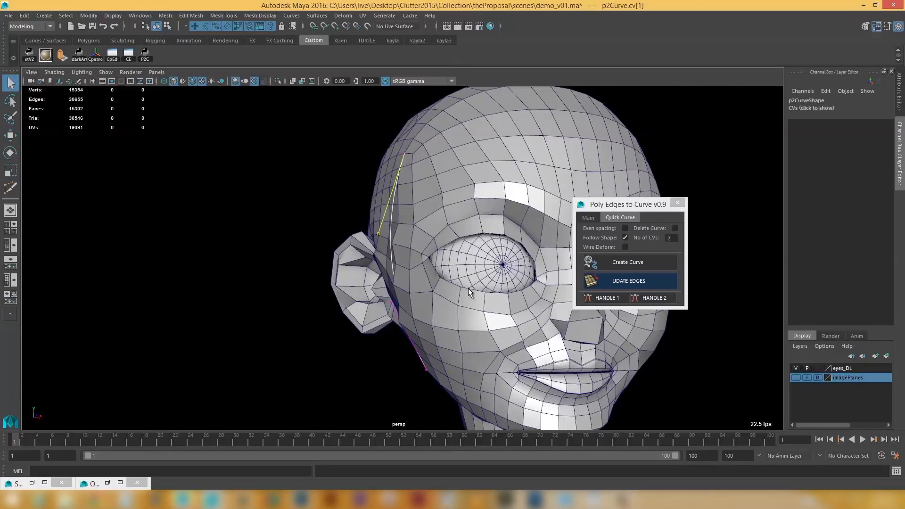
pyautogui.click(629, 281)
pyautogui.keyDown('alt'); pyautogui.moveTo(431, 196); pyautogui.dragTo(474, 186); pyautogui.keyUp('alt')
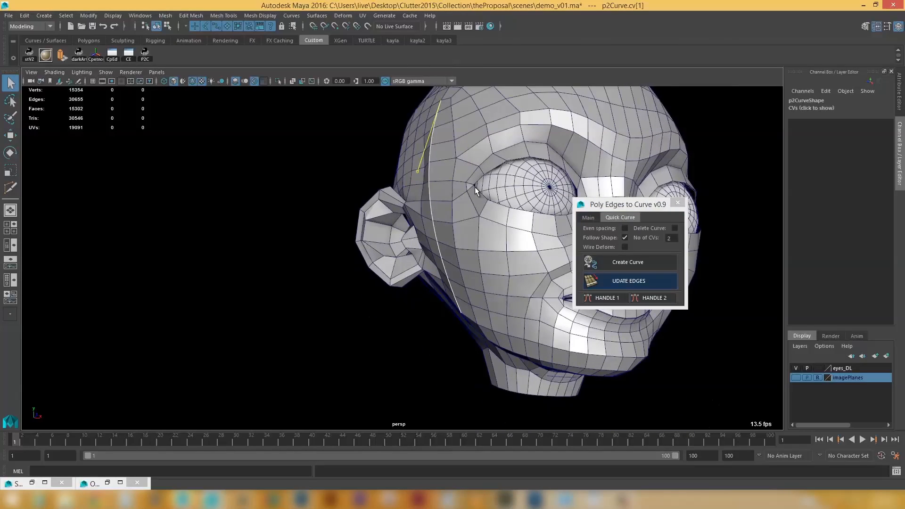
# Step: Turn on Delete Curve and update the temple-to-jaw edges to the curve again
pyautogui.click(674, 228)
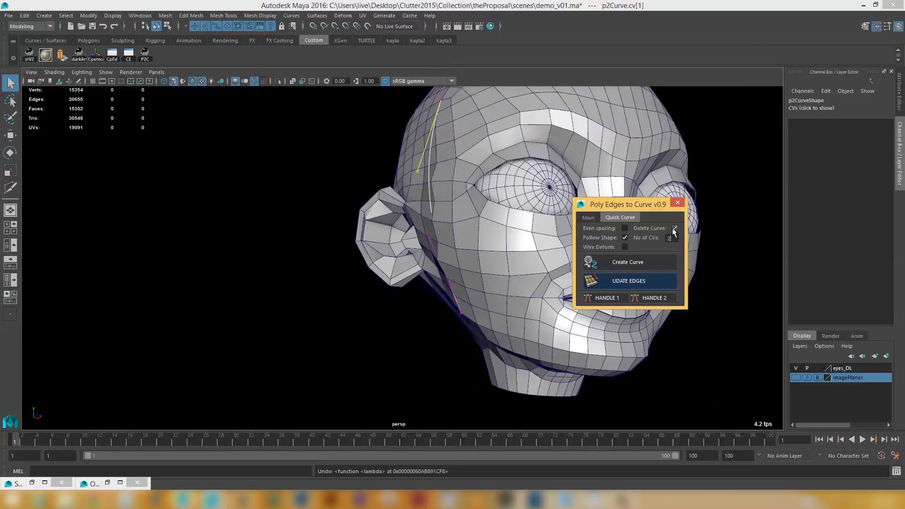
pyautogui.click(628, 281)
pyautogui.click(629, 283)
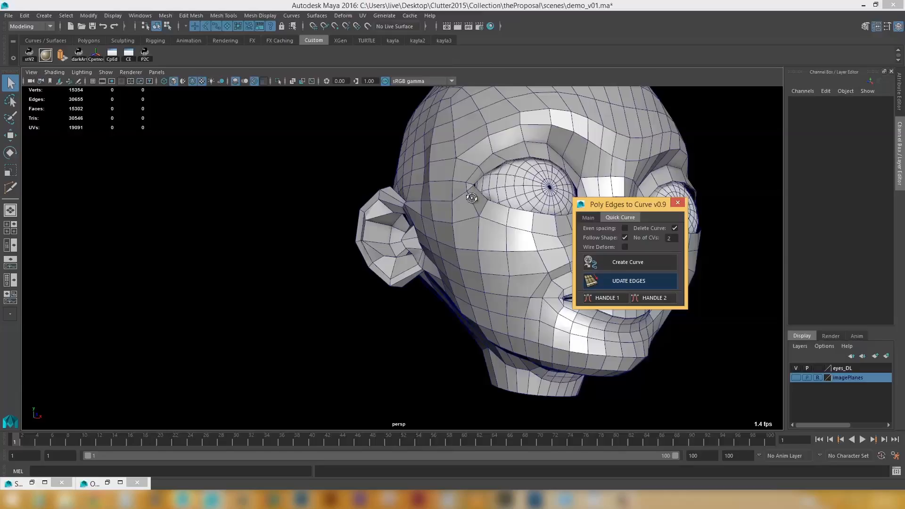
pyautogui.keyDown('alt'); pyautogui.moveTo(472, 198); pyautogui.dragTo(522, 147); pyautogui.keyUp('alt')
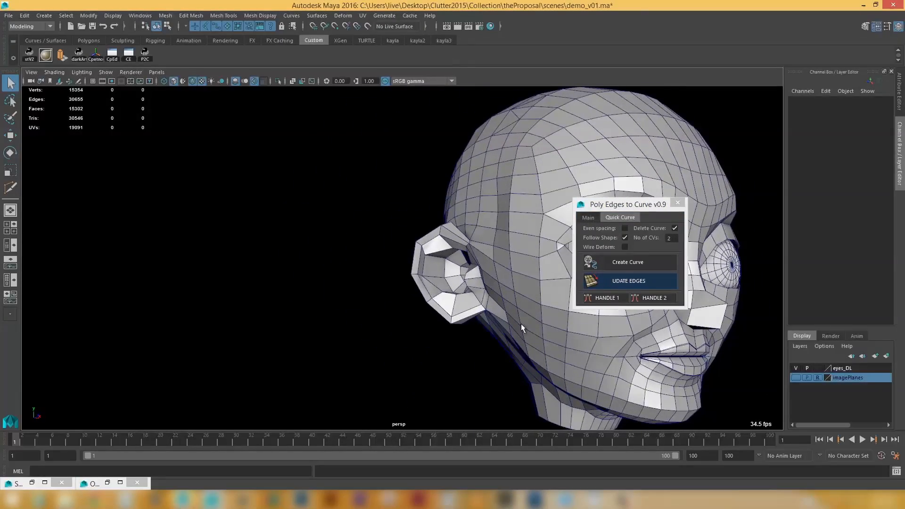
# Step: Undo the edge update and the creation of the two-CV curve, back to the edge selection
pyautogui.hotkey('ctrl', 'z')
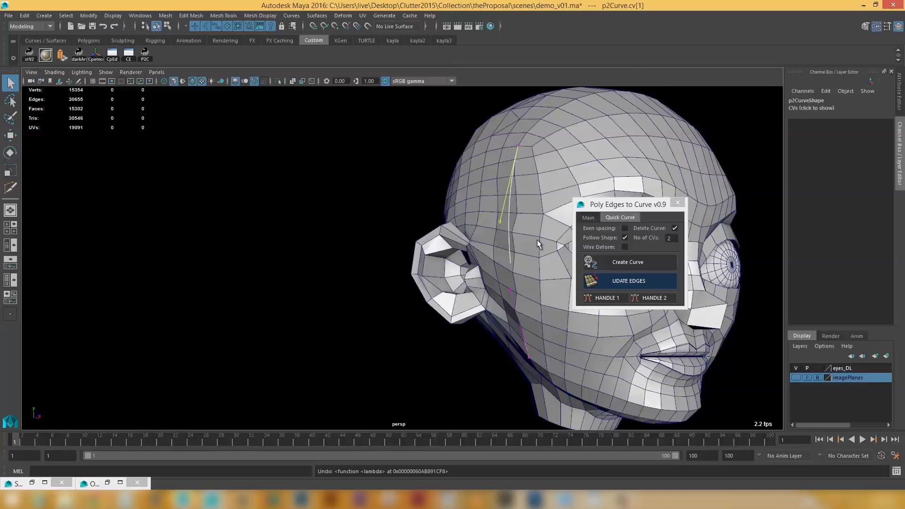
pyautogui.keyDown('alt'); pyautogui.moveTo(510, 206); pyautogui.dragTo(518, 204); pyautogui.keyUp('alt')
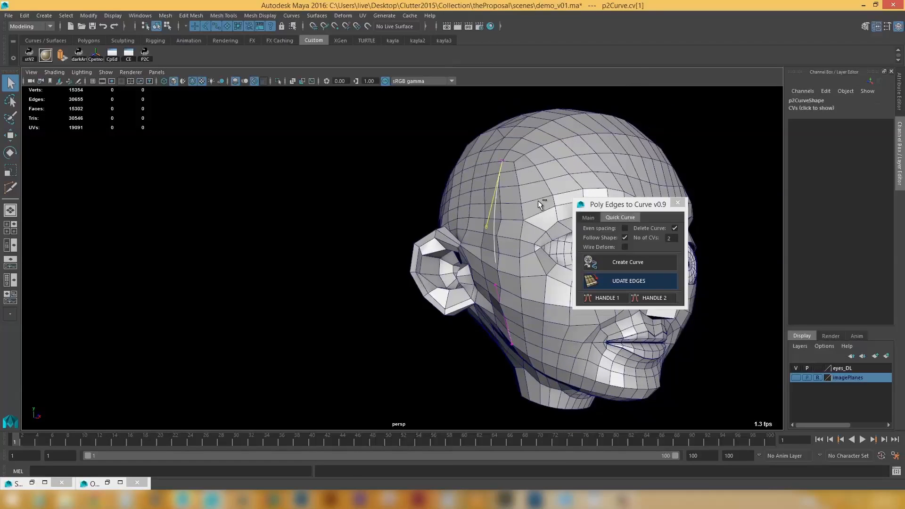
pyautogui.hotkey('ctrl', 'z')
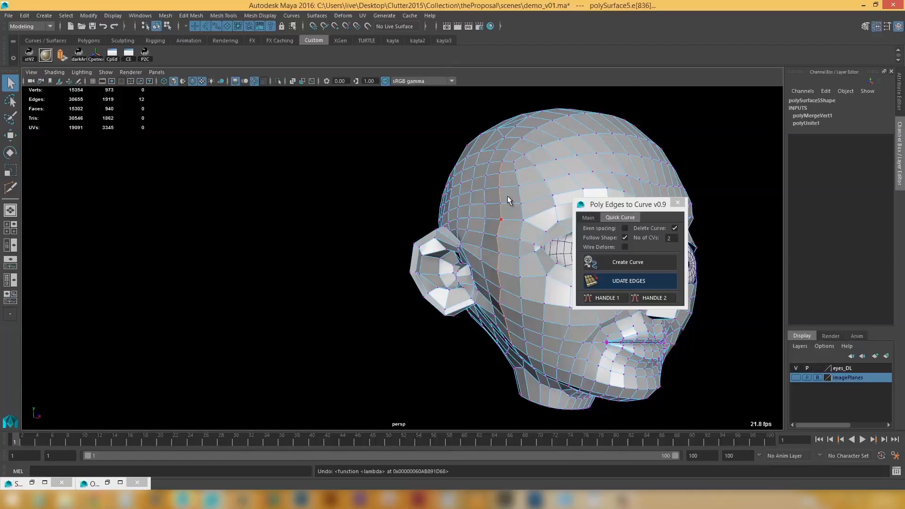
# Step: Set the number of CVs to 4 and create a new Quick Curve from the temple-to-jaw edges
pyautogui.click(670, 238)
pyautogui.write('4')
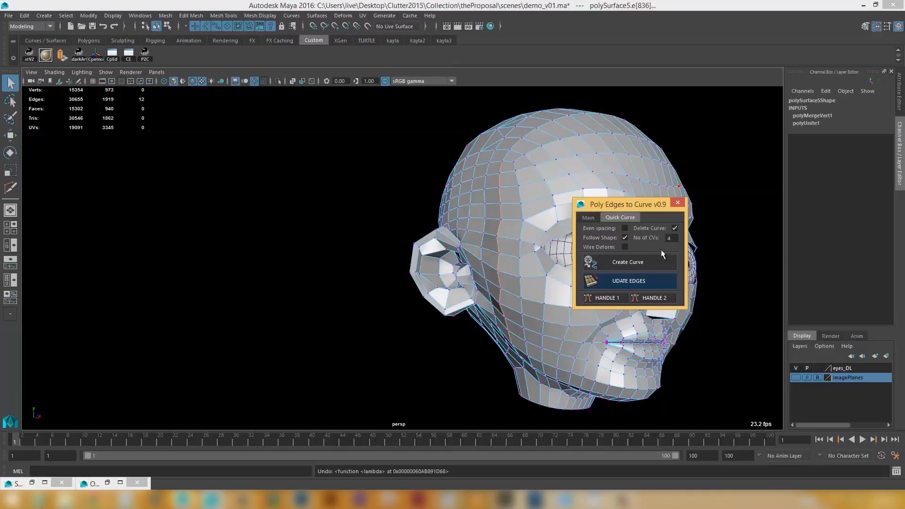
pyautogui.click(628, 261)
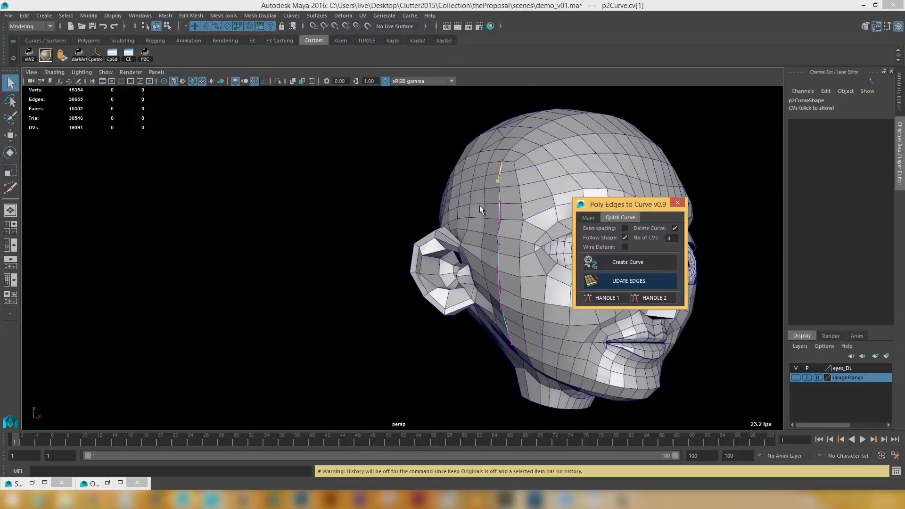
# Step: Adjust the middle CV of the temple-to-jaw curve and update the edges to the curve
pyautogui.scroll(5, 479, 205)
pyautogui.click(401, 219)
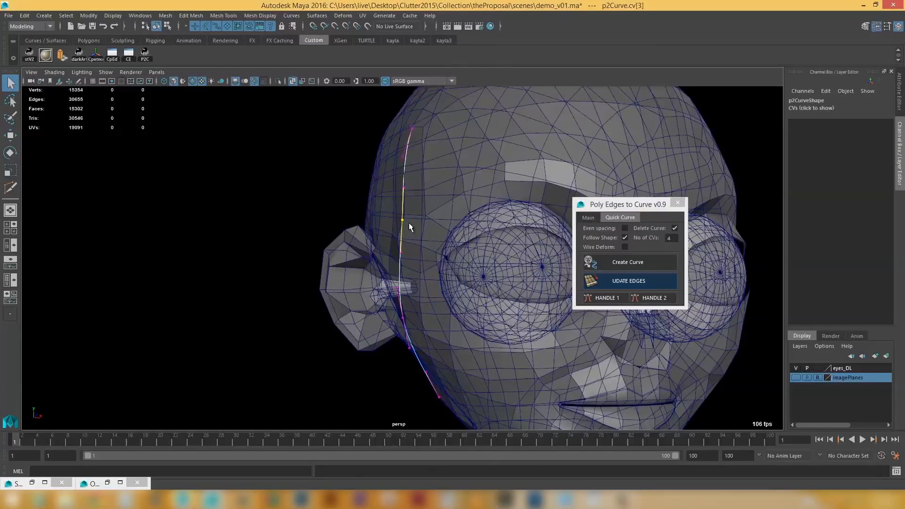
pyautogui.press('w')
pyautogui.keyDown('alt'); pyautogui.moveTo(435, 225); pyautogui.dragTo(347, 205); pyautogui.keyUp('alt')
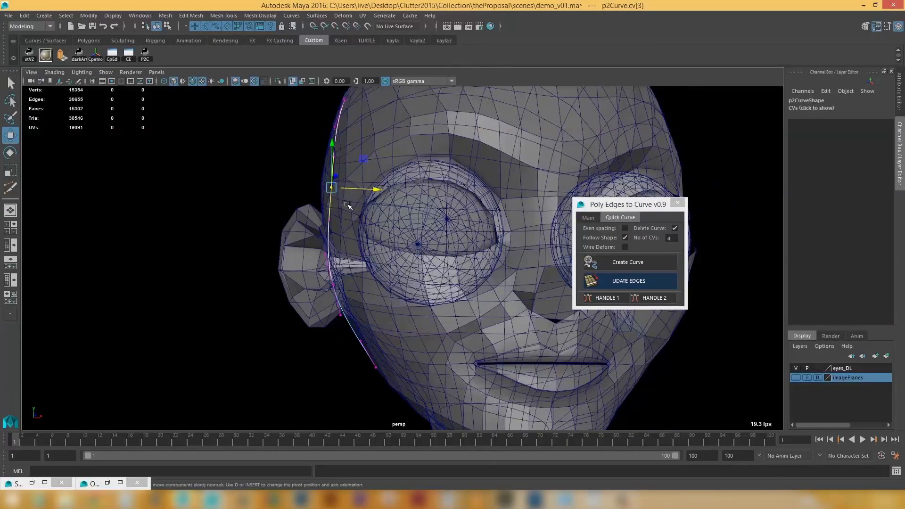
pyautogui.moveTo(405, 222)
pyautogui.keyDown('alt'); pyautogui.mouseDown()
pyautogui.moveTo(459, 219)
pyautogui.moveTo(444, 218)
pyautogui.mouseUp(); pyautogui.keyUp('alt')
pyautogui.hotkey('alt', 'x')
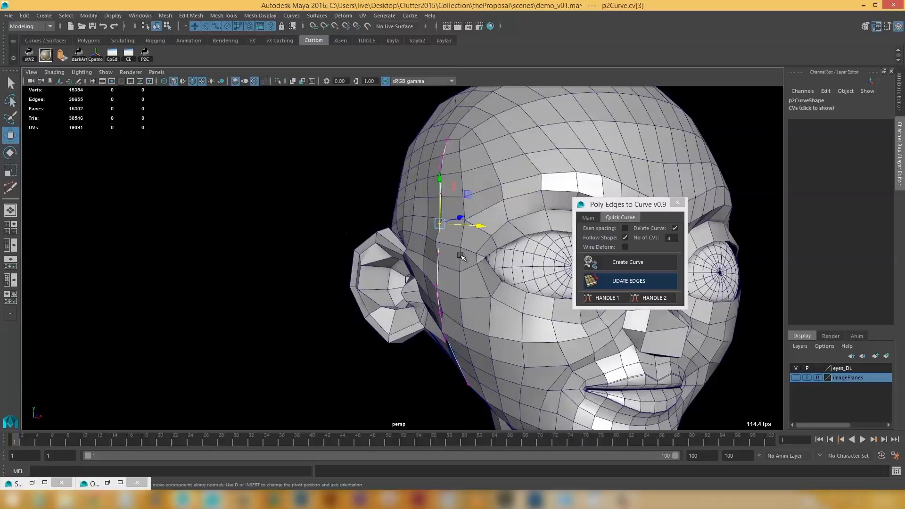
pyautogui.keyDown('alt'); pyautogui.moveTo(457, 257); pyautogui.dragTo(463, 212); pyautogui.keyUp('alt')
pyautogui.click(612, 283)
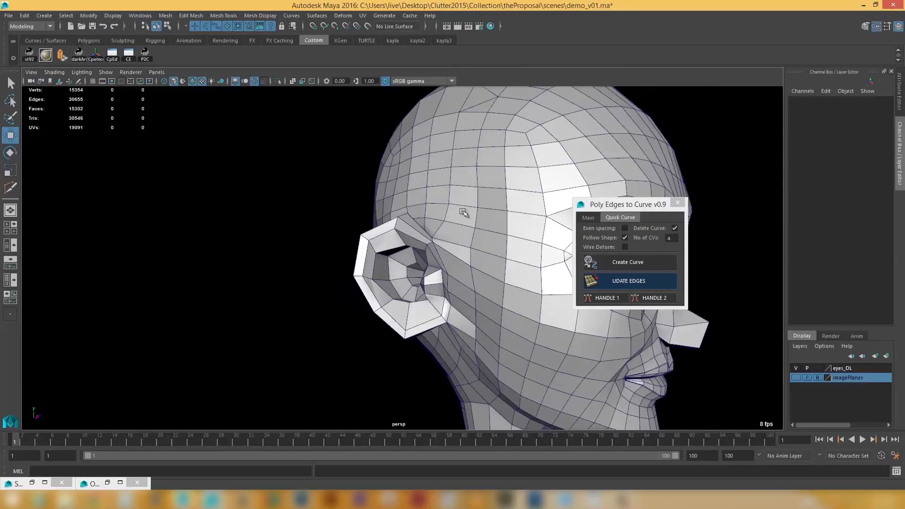
# Step: Select the run of edges along the front of the ear, from the earlobe up to the temple
pyautogui.keyDown('alt'); pyautogui.moveTo(451, 238); pyautogui.dragTo(431, 202, button='right'); pyautogui.keyUp('alt')
pyautogui.keyDown('alt'); pyautogui.moveTo(433, 266); pyautogui.dragTo(456, 231); pyautogui.keyUp('alt')
pyautogui.click(453, 223)
pyautogui.press('q')
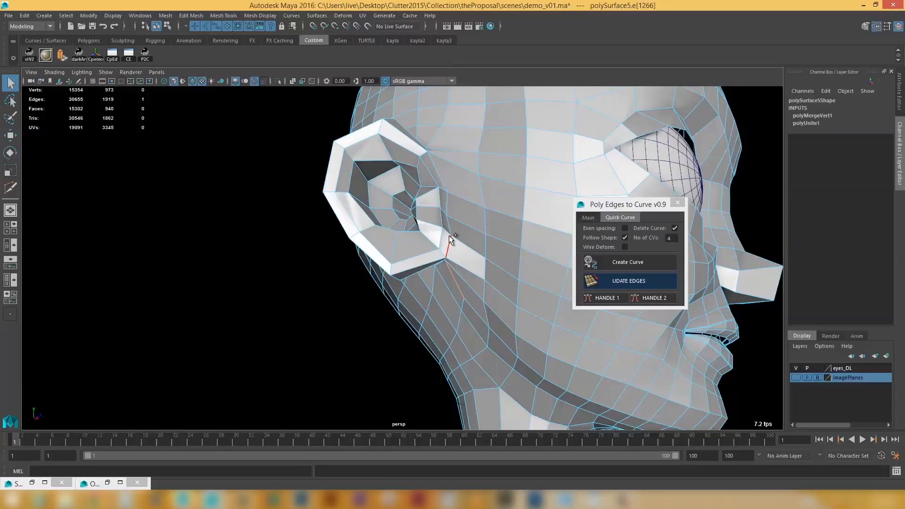
pyautogui.keyDown('shift'); pyautogui.doubleClick(449, 241); pyautogui.keyUp('shift')
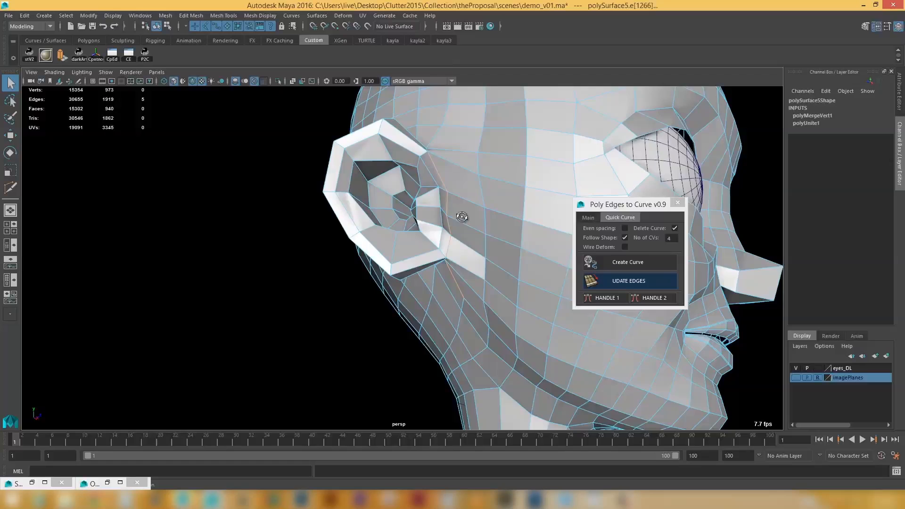
pyautogui.keyDown('alt'); pyautogui.moveTo(462, 215); pyautogui.dragTo(446, 224); pyautogui.keyUp('alt')
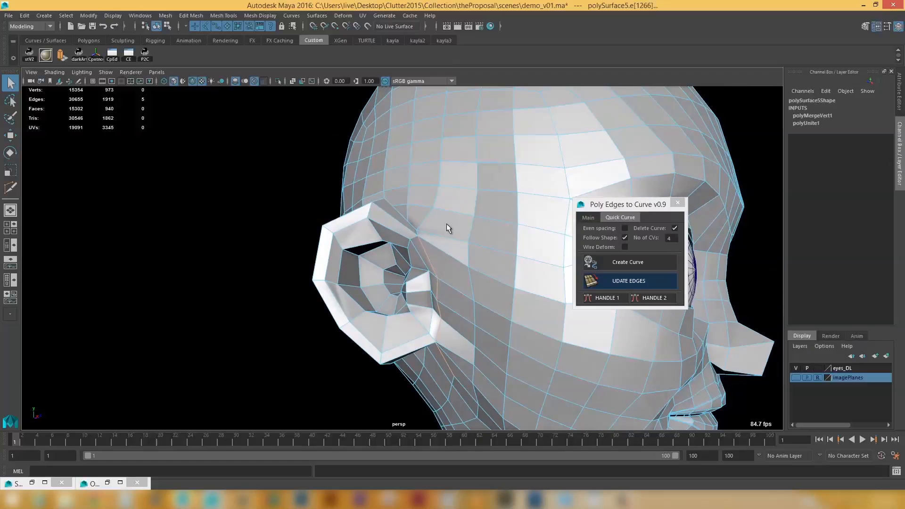
pyautogui.keyDown('shift'); pyautogui.click(421, 225); pyautogui.keyUp('shift')
pyautogui.keyDown('shift'); pyautogui.click(436, 191); pyautogui.keyUp('shift')
pyautogui.keyDown('alt'); pyautogui.moveTo(440, 174); pyautogui.dragTo(596, 188); pyautogui.keyUp('alt')
# Step: Set the number of CVs to 3 and create a Quick Curve from the selected edges along the front of the ear
pyautogui.click(629, 278)
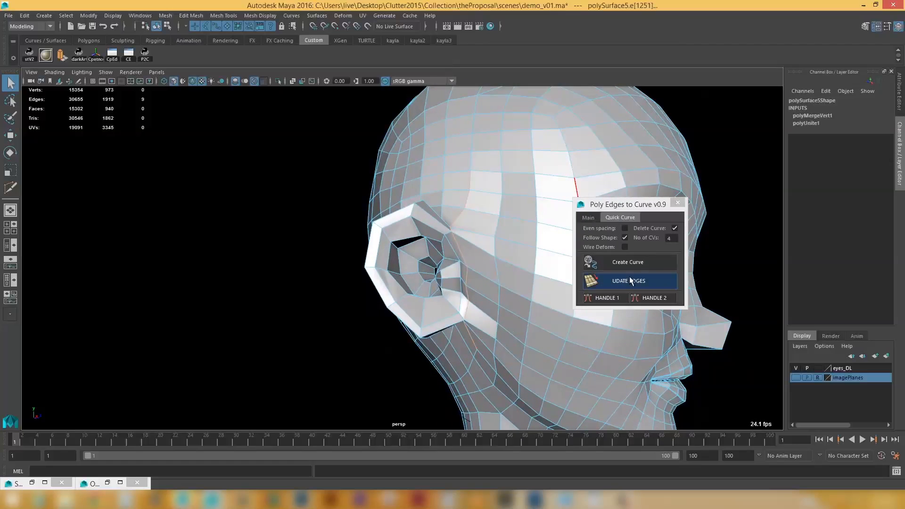
pyautogui.doubleClick(673, 238)
pyautogui.write('3')
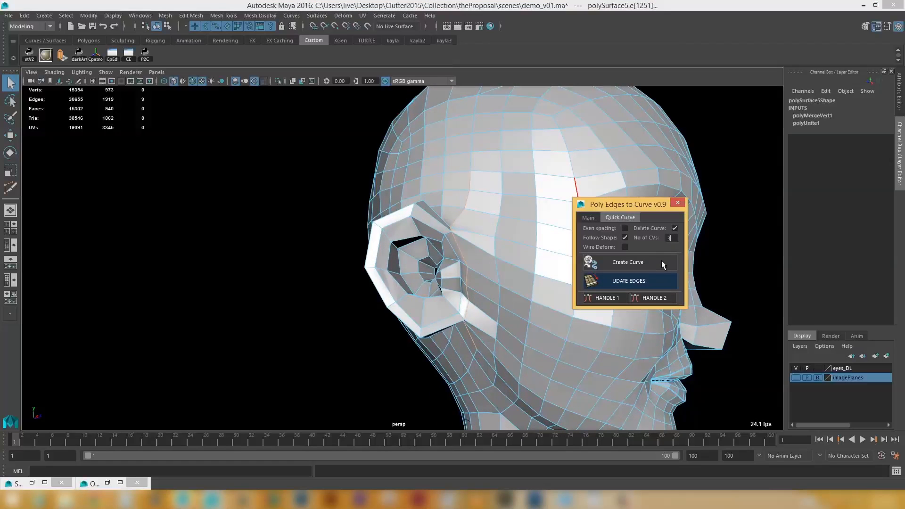
pyautogui.click(632, 264)
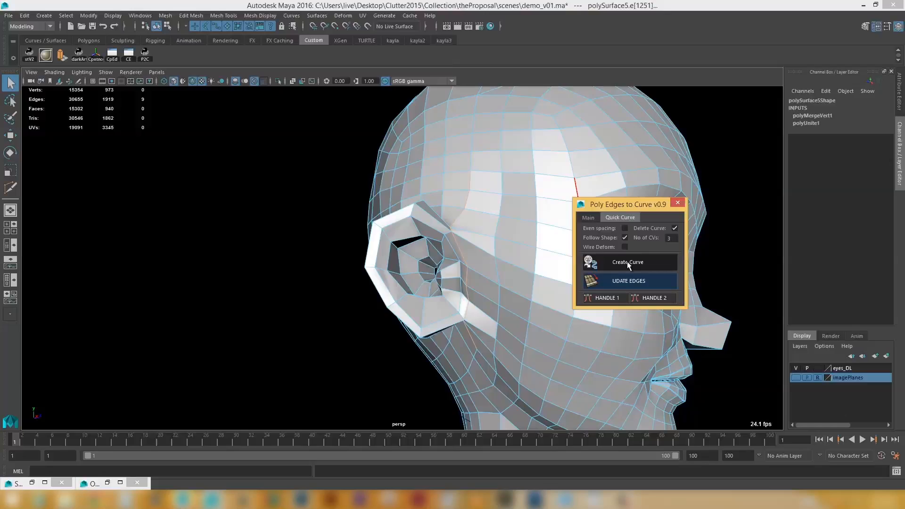
# Step: Reposition the middle CV of the curve in front of the ear, using X-ray shading without wireframe to reach it
pyautogui.hotkey('alt', '5')
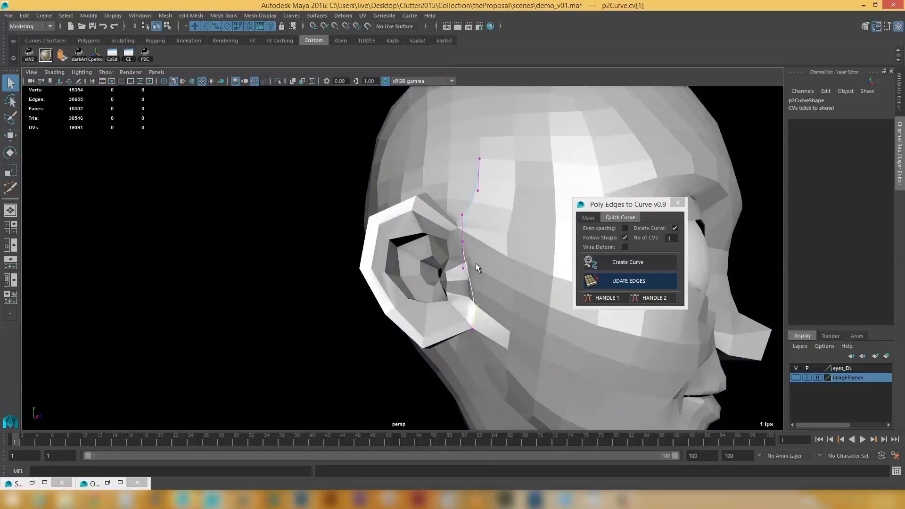
pyautogui.keyDown('alt'); pyautogui.moveTo(476, 297); pyautogui.dragTo(486, 286, button='right'); pyautogui.keyUp('alt')
pyautogui.keyDown('alt'); pyautogui.moveTo(486, 286); pyautogui.dragTo(428, 255, button='middle'); pyautogui.keyUp('alt')
pyautogui.hotkey('alt', 'x')
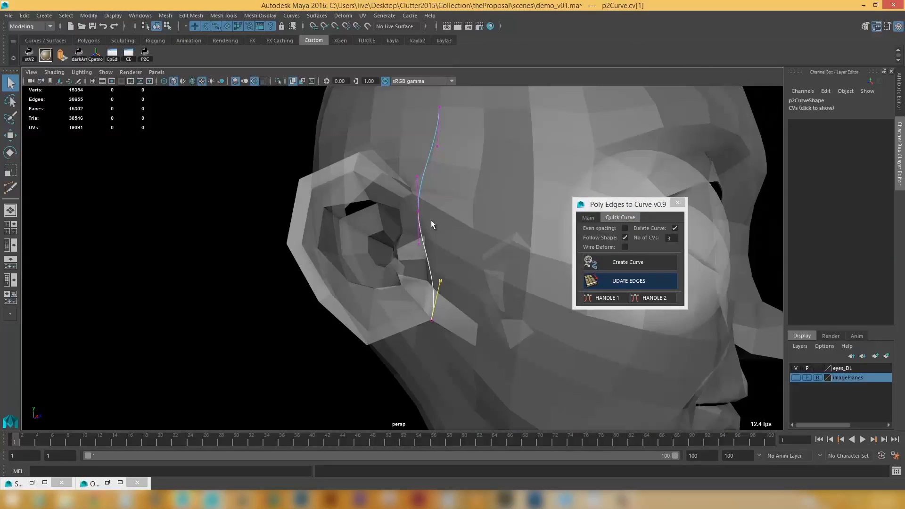
pyautogui.click(421, 218)
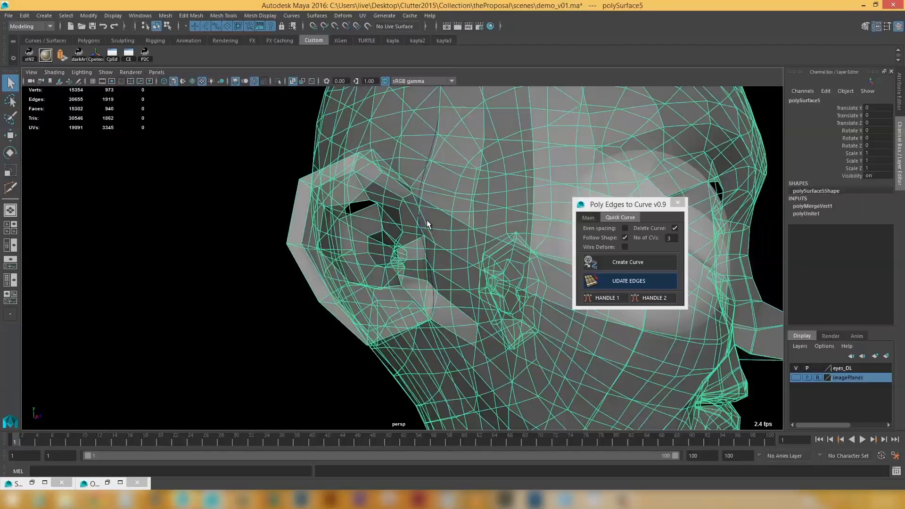
pyautogui.hotkey('ctrl', 'z')
pyautogui.click(418, 212)
pyautogui.press('w')
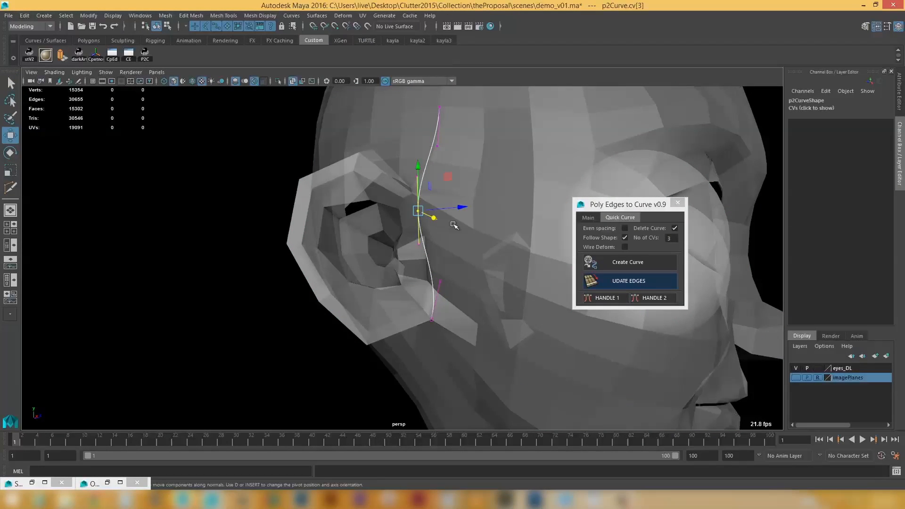
pyautogui.keyDown('alt'); pyautogui.moveTo(454, 225); pyautogui.dragTo(447, 255); pyautogui.keyUp('alt')
pyautogui.moveTo(428, 332)
pyautogui.mouseDown()
pyautogui.moveTo(439, 342)
pyautogui.moveTo(493, 268)
pyautogui.moveTo(539, 246)
pyautogui.moveTo(385, 302)
pyautogui.moveTo(363, 290)
pyautogui.moveTo(371, 293)
pyautogui.mouseUp()
pyautogui.hotkey('alt', 'x')
pyautogui.hotkey('alt', '5')
# Step: Move the curve's lower end CV at the earlobe slightly forward and update the ear edges to the curve
pyautogui.keyDown('alt'); pyautogui.moveTo(388, 294); pyautogui.dragTo(465, 236); pyautogui.keyUp('alt')
pyautogui.keyDown('alt'); pyautogui.moveTo(476, 273); pyautogui.dragTo(461, 255, button='right'); pyautogui.keyUp('alt')
pyautogui.keyDown('alt'); pyautogui.moveTo(481, 275); pyautogui.dragTo(434, 230, button='middle'); pyautogui.keyUp('alt')
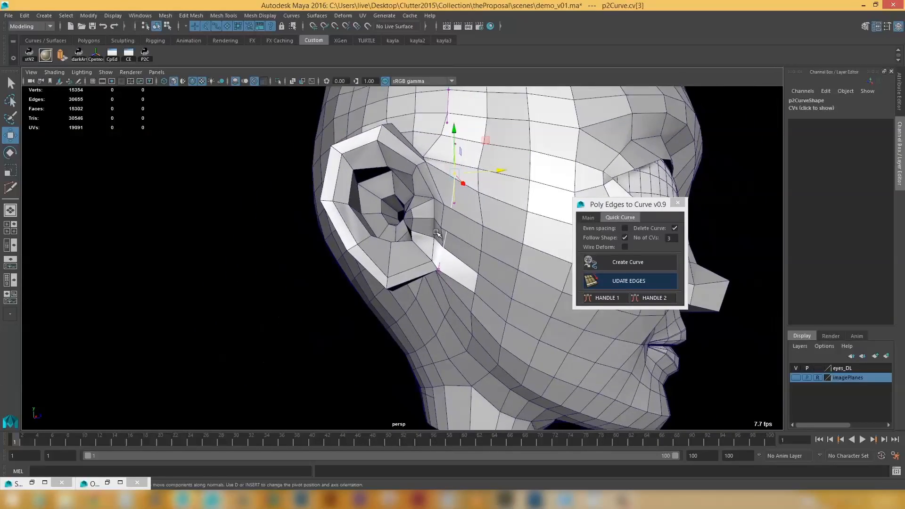
pyautogui.keyDown('alt'); pyautogui.moveTo(434, 230); pyautogui.dragTo(474, 333, button='right'); pyautogui.keyUp('alt')
pyautogui.click(449, 273)
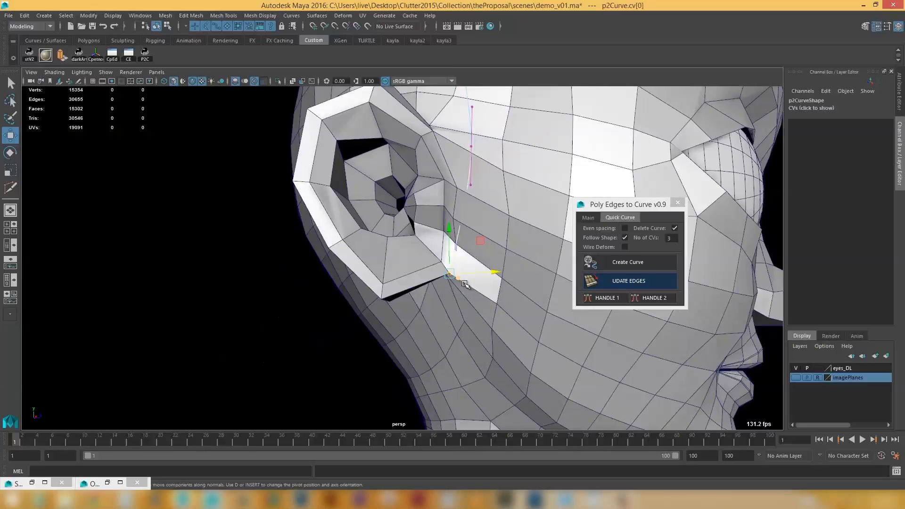
pyautogui.moveTo(493, 274); pyautogui.dragTo(497, 275)
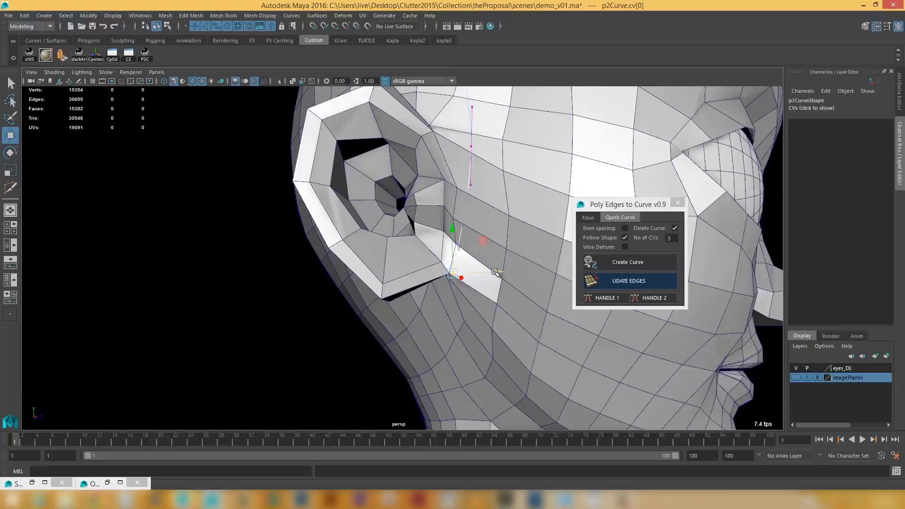
pyautogui.click(628, 280)
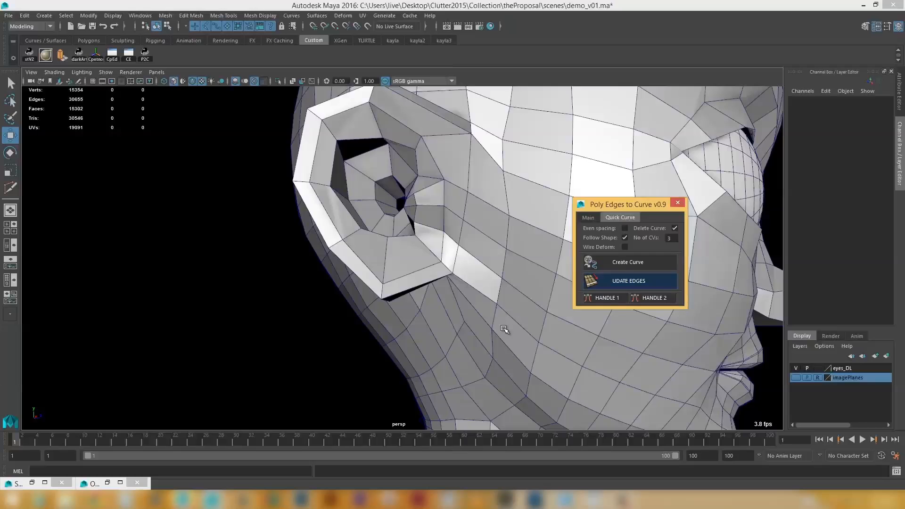
# Step: Select the vertical edge run between jaw and temple, one column forward of the ear, and create a Quick Curve from it
pyautogui.keyDown('alt'); pyautogui.moveTo(542, 245); pyautogui.dragTo(454, 174); pyautogui.keyUp('alt')
pyautogui.click(452, 232)
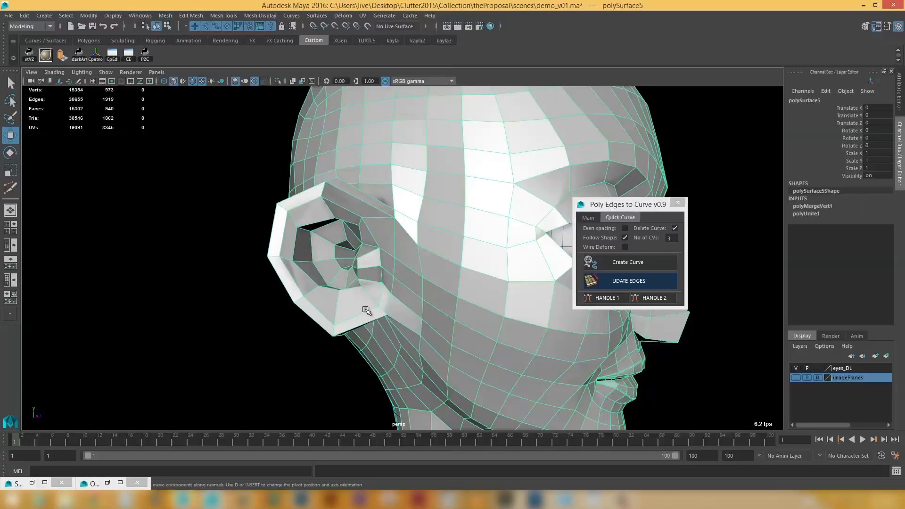
pyautogui.moveTo(425, 243); pyautogui.dragTo(432, 207, button='right')
pyautogui.click(419, 344)
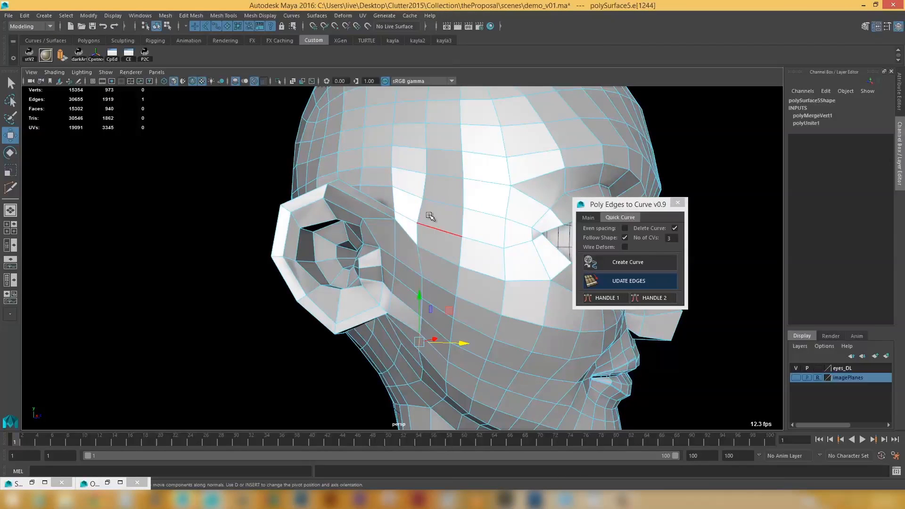
pyautogui.click(422, 358)
pyautogui.keyDown('shift'); pyautogui.doubleClick(422, 204); pyautogui.keyUp('shift')
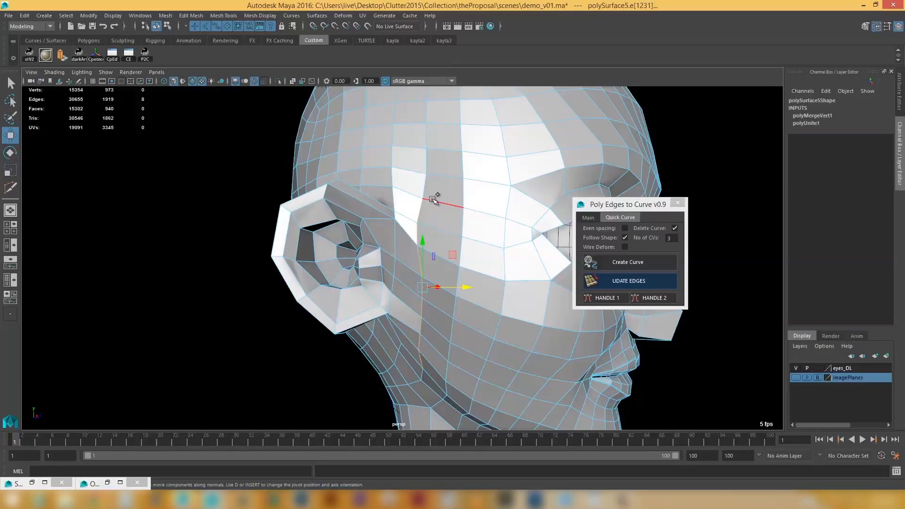
pyautogui.keyDown('shift'); pyautogui.click(425, 184); pyautogui.keyUp('shift')
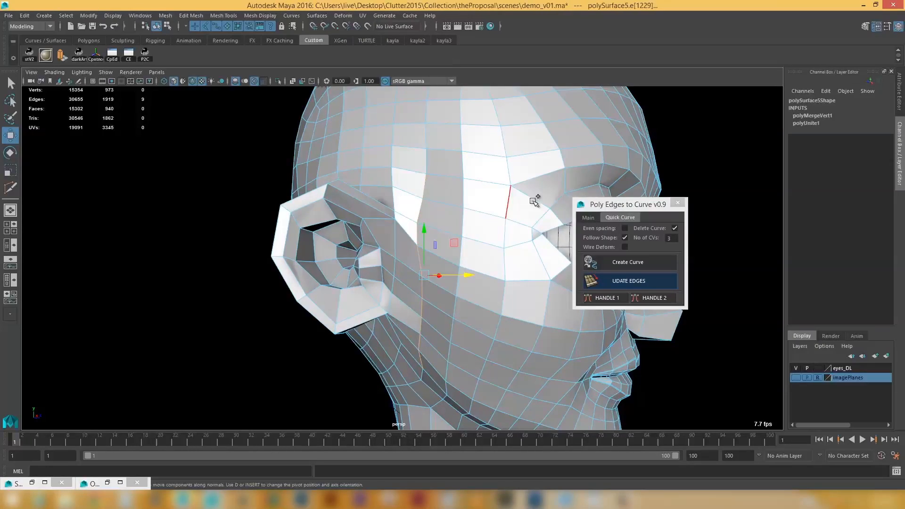
pyautogui.click(633, 264)
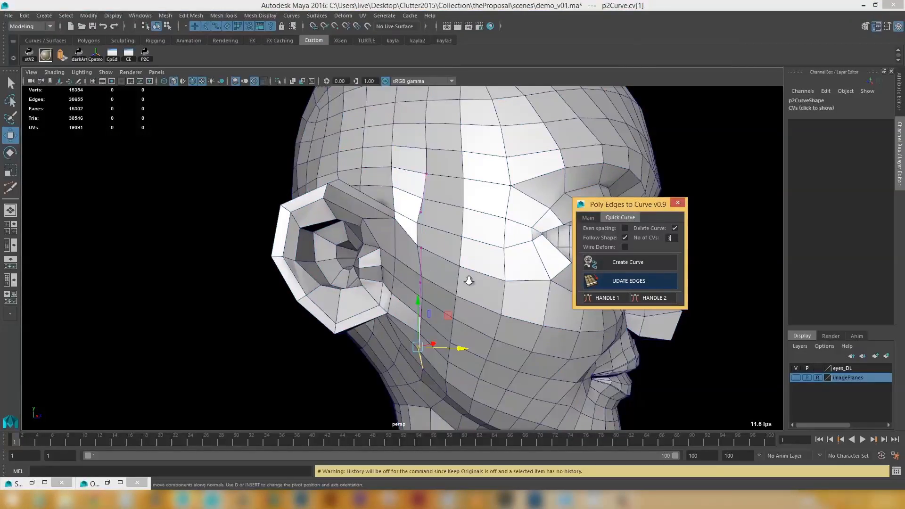
# Step: Adjust the middle CV of the new jaw-to-temple curve, checking its position from the front and side of the head
pyautogui.keyDown('alt'); pyautogui.moveTo(499, 292); pyautogui.dragTo(411, 302); pyautogui.keyUp('alt')
pyautogui.scroll(5, 424, 263)
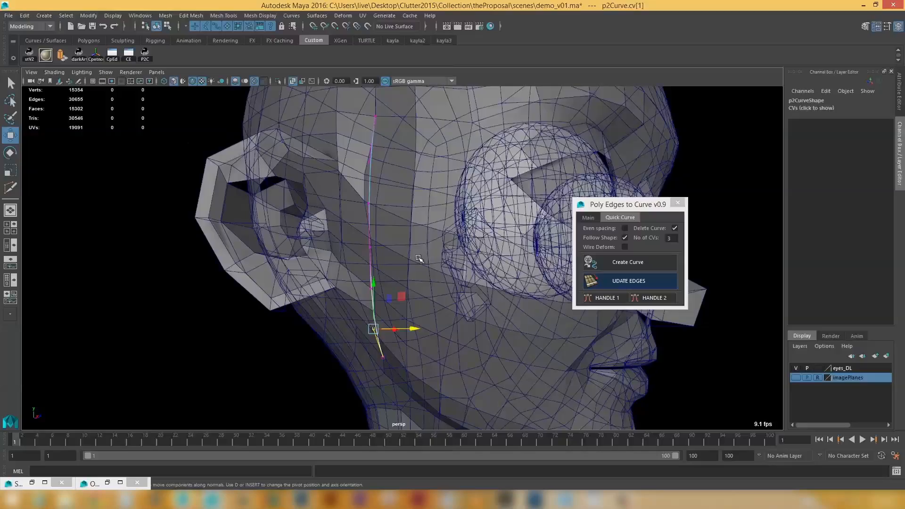
pyautogui.moveTo(356, 235)
pyautogui.mouseDown()
pyautogui.moveTo(393, 259)
pyautogui.moveTo(415, 246)
pyautogui.moveTo(374, 276)
pyautogui.mouseUp()
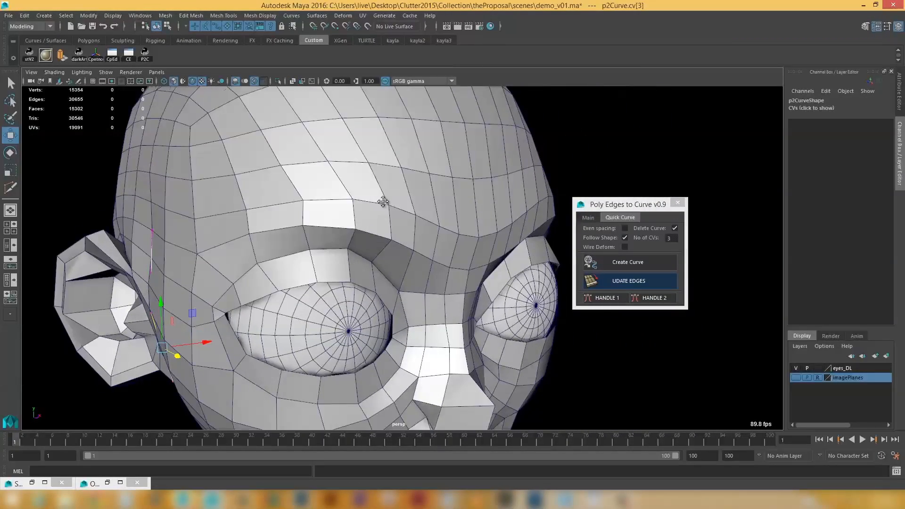
pyautogui.hotkey('alt', '5')
pyautogui.moveTo(383, 202)
pyautogui.keyDown('alt'); pyautogui.mouseDown()
pyautogui.moveTo(389, 218)
pyautogui.moveTo(435, 228)
pyautogui.moveTo(372, 255)
pyautogui.moveTo(381, 243)
pyautogui.moveTo(491, 258)
pyautogui.moveTo(432, 219)
pyautogui.moveTo(479, 225)
pyautogui.moveTo(440, 277)
pyautogui.moveTo(445, 296)
pyautogui.mouseUp(); pyautogui.keyUp('alt')
pyautogui.press('5')
pyautogui.click(474, 227)
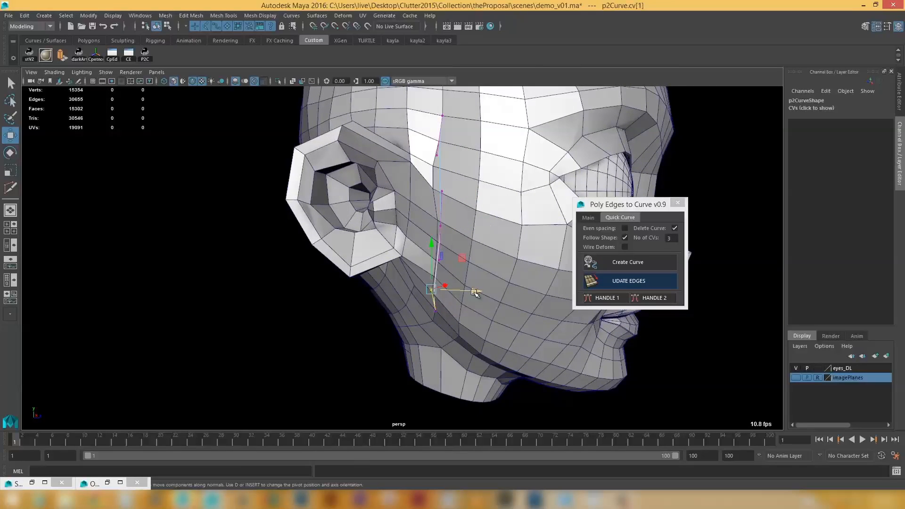
# Step: Nudge the CVs picked with Handle 2 and Handle 1 on the jaw-to-temple curve and update the edges to it
pyautogui.click(610, 307)
pyautogui.click(652, 301)
pyautogui.keyDown('alt'); pyautogui.moveTo(563, 301); pyautogui.dragTo(550, 289); pyautogui.keyUp('alt')
pyautogui.moveTo(471, 208); pyautogui.dragTo(469, 215)
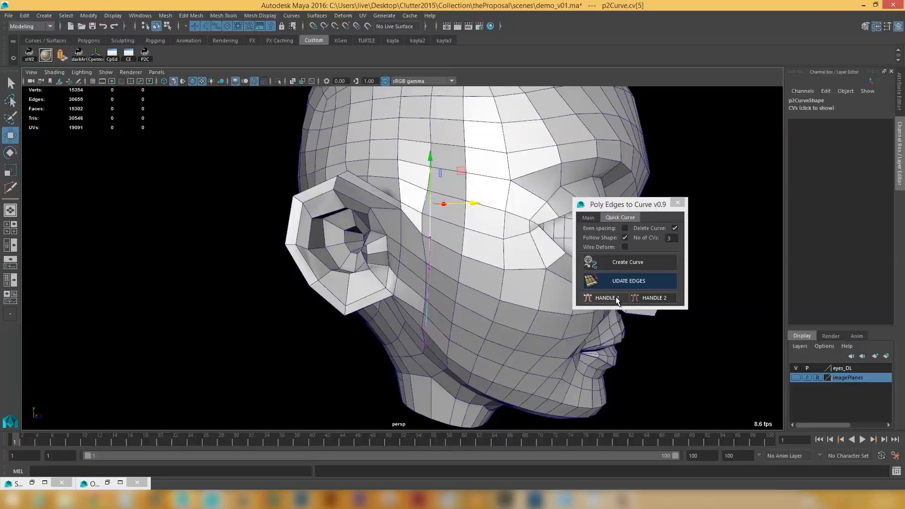
pyautogui.click(595, 298)
pyautogui.moveTo(469, 327); pyautogui.dragTo(471, 326)
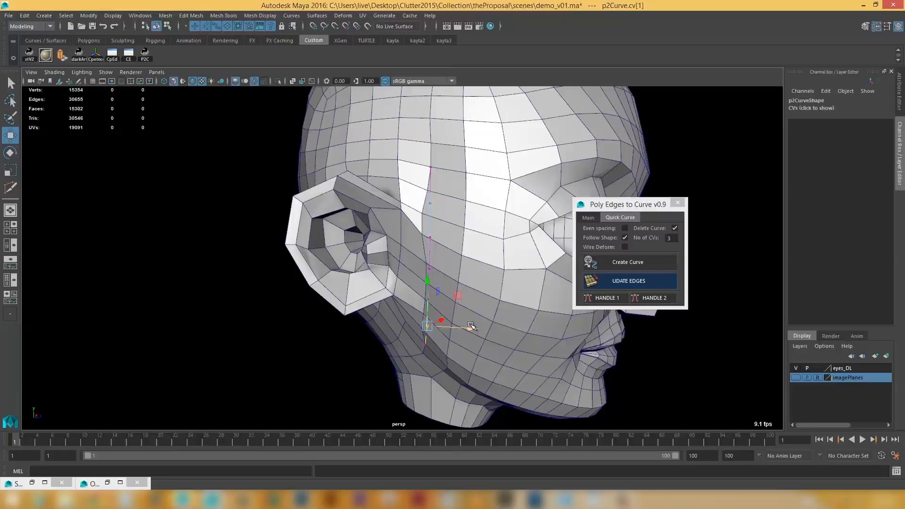
pyautogui.click(629, 284)
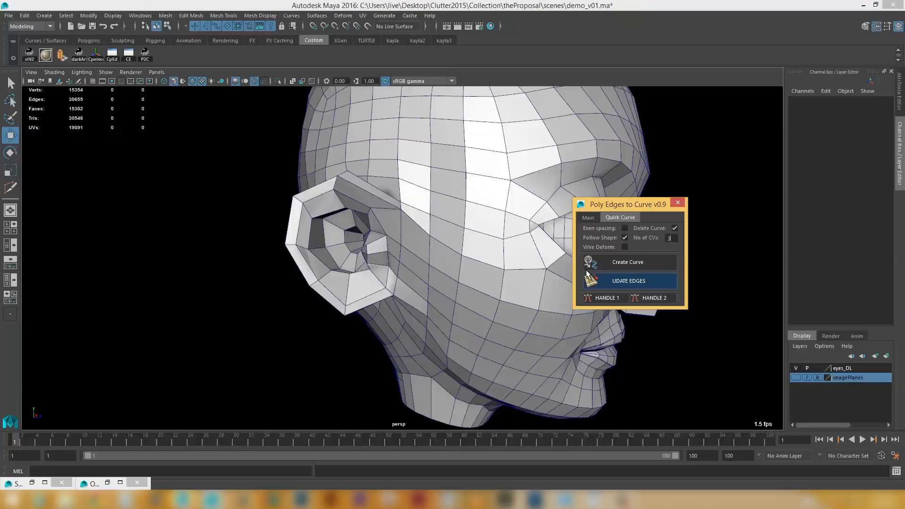
# Step: Select the jawline edge run from below the earlobe to the chin on the head and create a Quick Curve from it
pyautogui.keyDown('alt'); pyautogui.moveTo(476, 296); pyautogui.dragTo(450, 185); pyautogui.keyUp('alt')
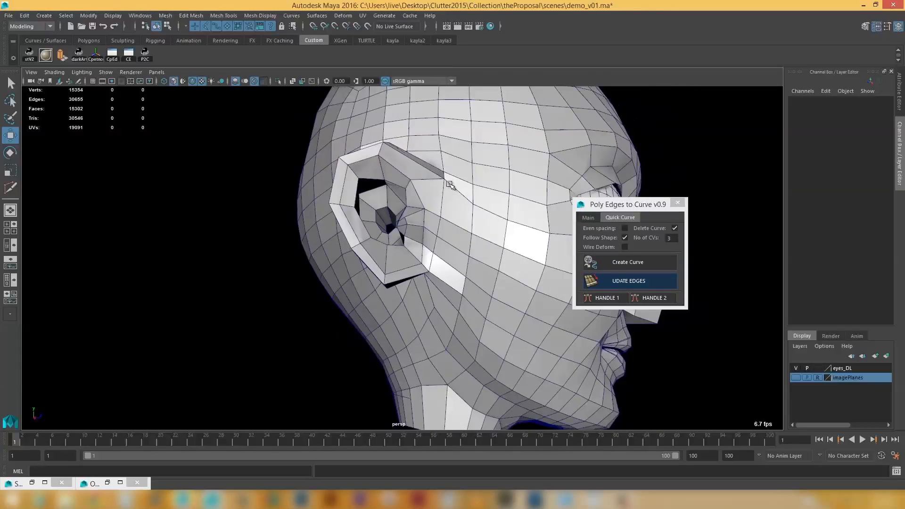
pyautogui.click(499, 248)
pyautogui.keyDown('alt'); pyautogui.moveTo(500, 248); pyautogui.dragTo(466, 291); pyautogui.keyUp('alt')
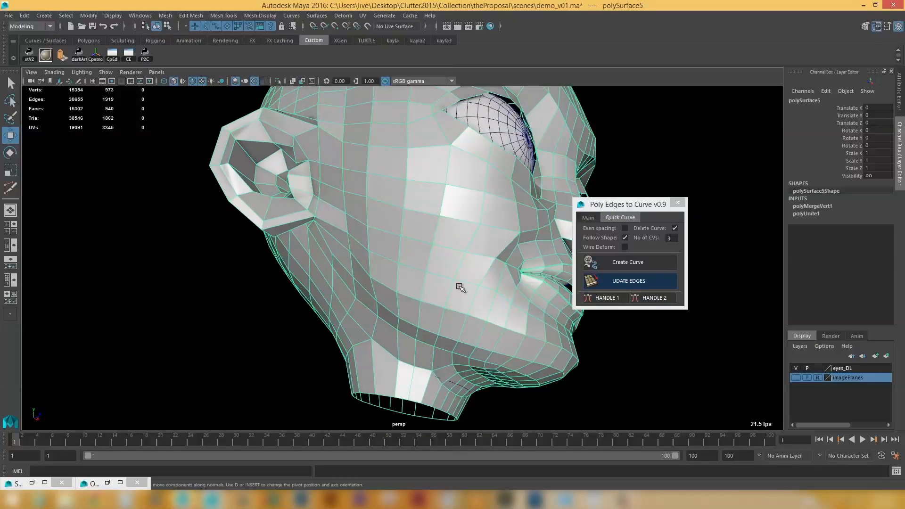
pyautogui.moveTo(461, 231); pyautogui.dragTo(461, 207, button='right')
pyautogui.click(335, 236)
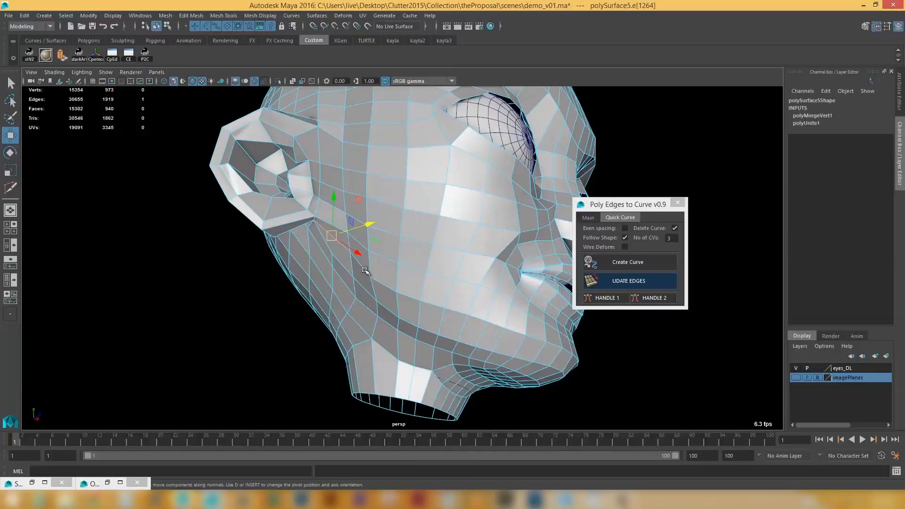
pyautogui.keyDown('alt'); pyautogui.moveTo(365, 271); pyautogui.dragTo(424, 288); pyautogui.keyUp('alt')
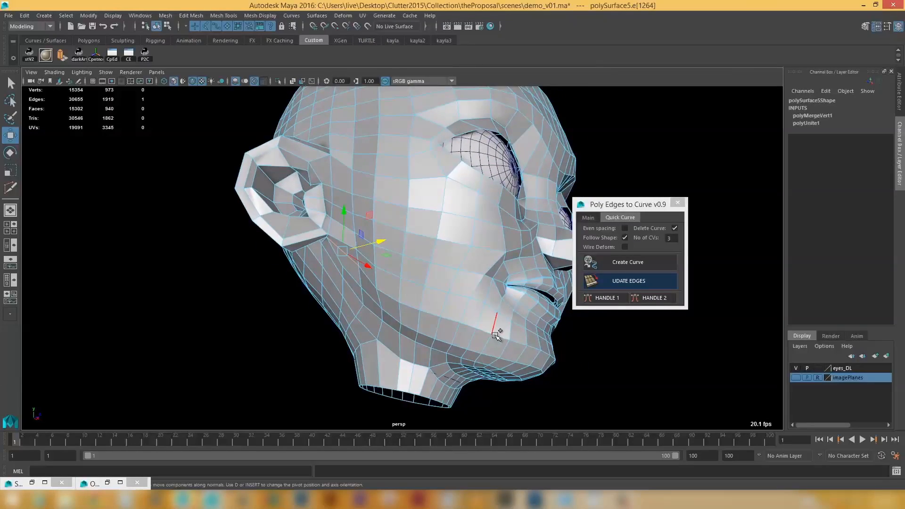
pyautogui.doubleClick(514, 342)
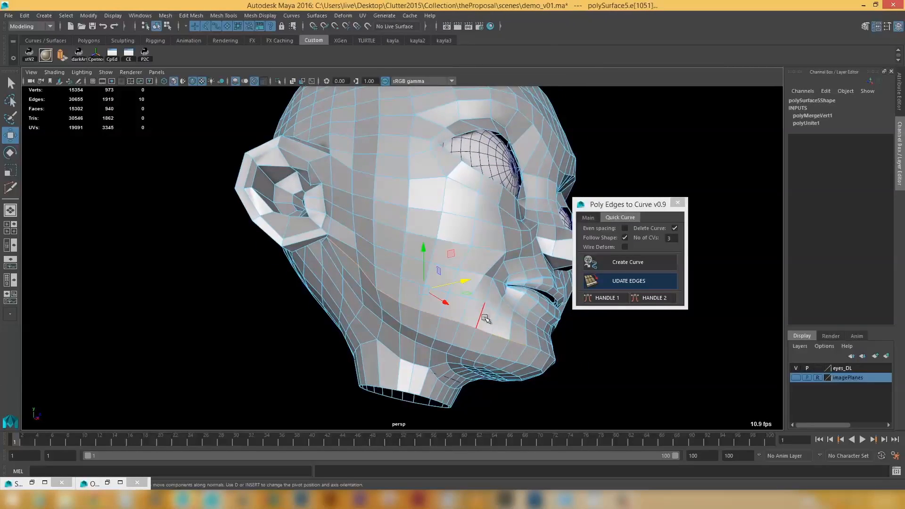
pyautogui.keyDown('alt'); pyautogui.moveTo(485, 318); pyautogui.dragTo(450, 273); pyautogui.keyUp('alt')
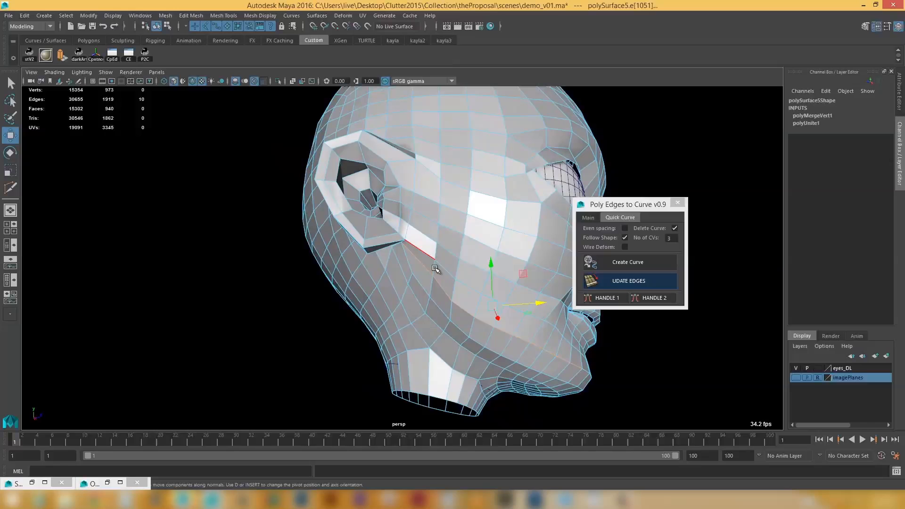
pyautogui.click(630, 264)
# Step: Move the jawline curve's CV below the earlobe slightly downward and adjust its position, and update the jawline edges to the curve
pyautogui.keyDown('alt'); pyautogui.moveTo(476, 273); pyautogui.dragTo(446, 280); pyautogui.keyUp('alt')
pyautogui.hotkey('alt', 'x')
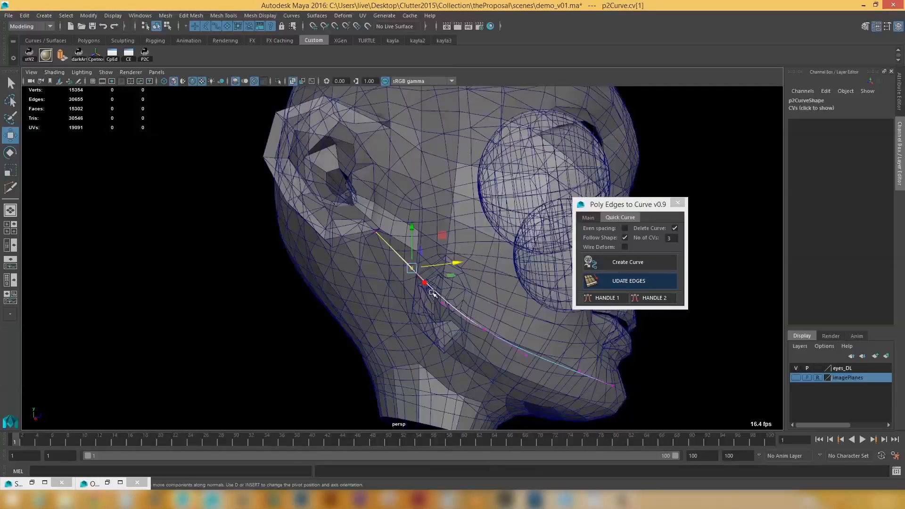
pyautogui.hotkey('alt', 'x')
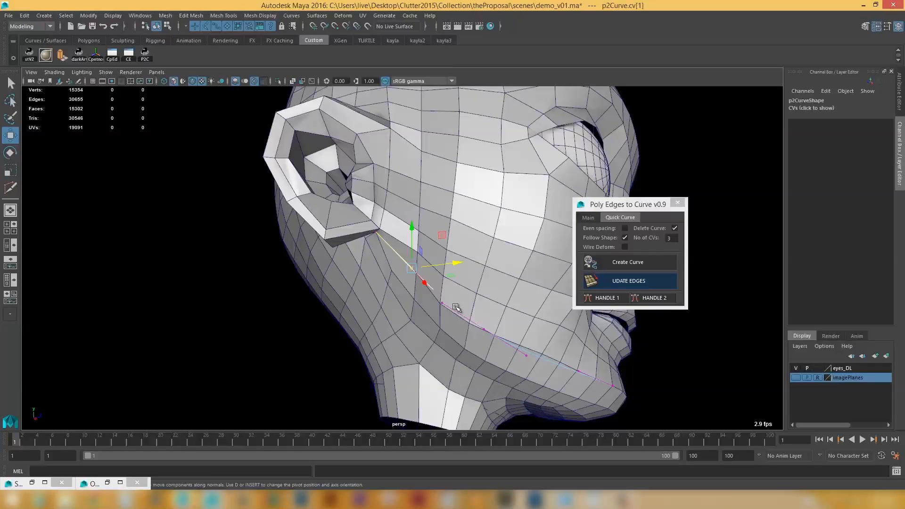
pyautogui.hotkey('alt', 'x')
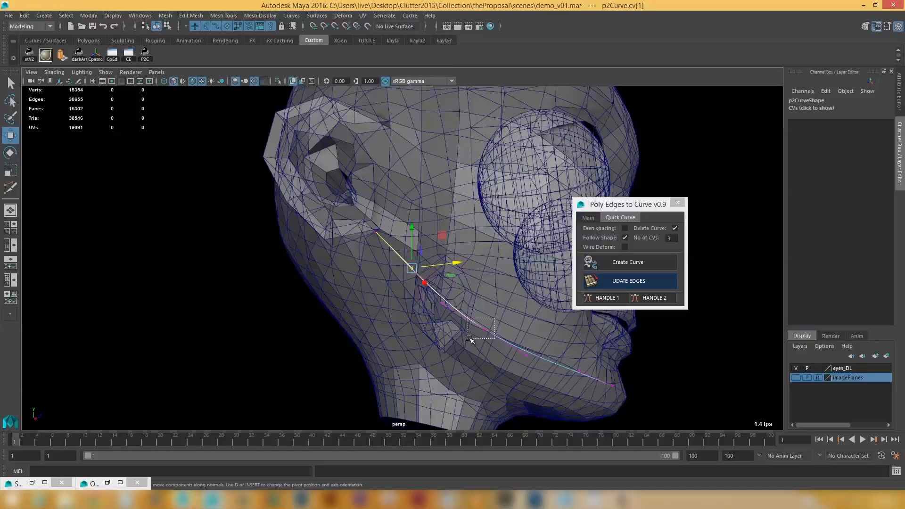
pyautogui.moveTo(470, 339); pyautogui.dragTo(469, 337)
pyautogui.click(405, 275)
pyautogui.moveTo(419, 234); pyautogui.dragTo(420, 244)
pyautogui.hotkey('alt', 'x')
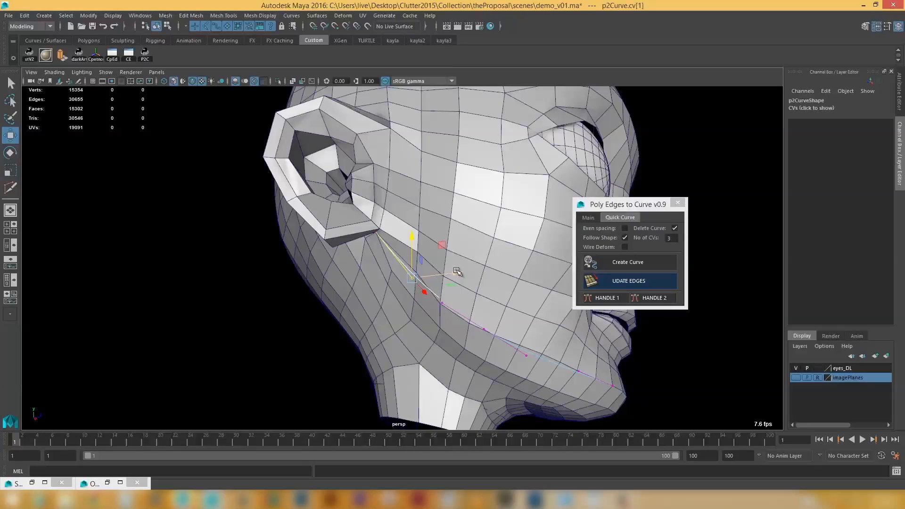
pyautogui.moveTo(456, 271); pyautogui.dragTo(412, 261)
pyautogui.click(624, 282)
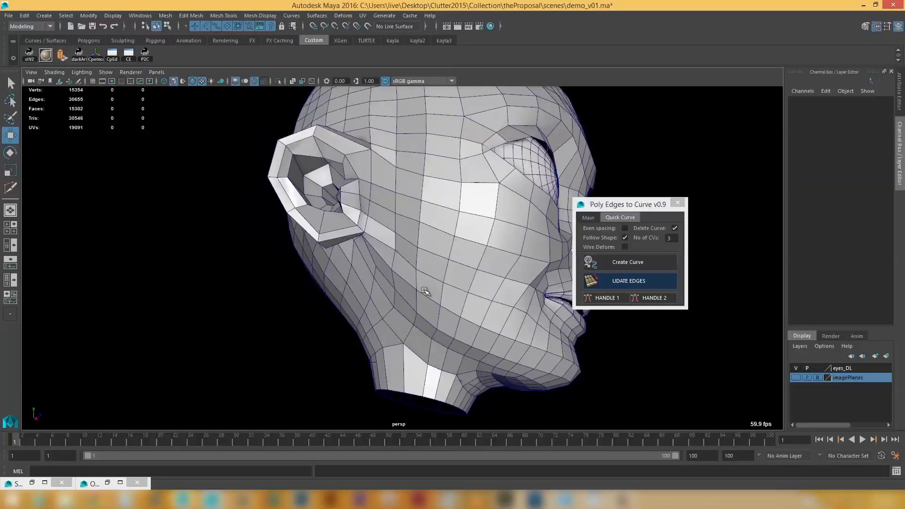
# Step: Select the edge row above the jawline, from the earlobe across the cheek to below the mouth corner, and fit it to a Quick Curve
pyautogui.keyDown('alt'); pyautogui.moveTo(508, 328); pyautogui.dragTo(481, 299); pyautogui.keyUp('alt')
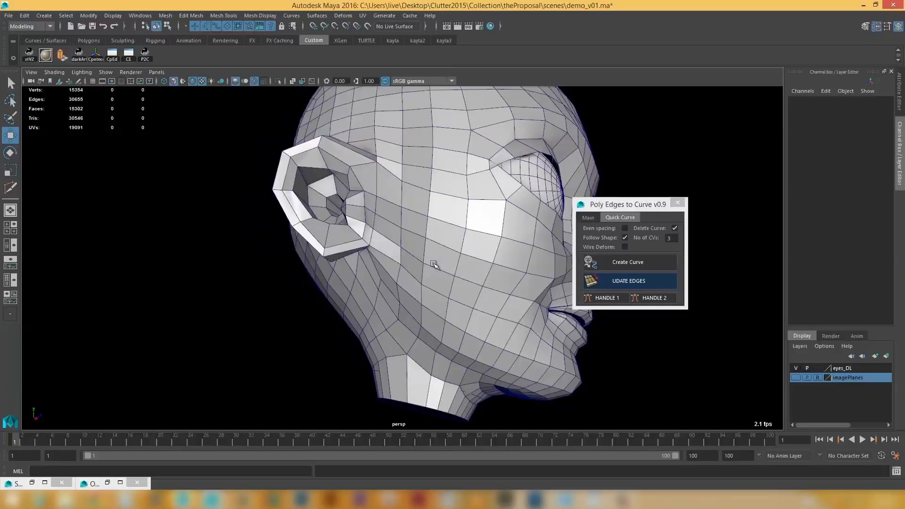
pyautogui.moveTo(433, 231); pyautogui.dragTo(430, 201, button='right')
pyautogui.click(386, 250)
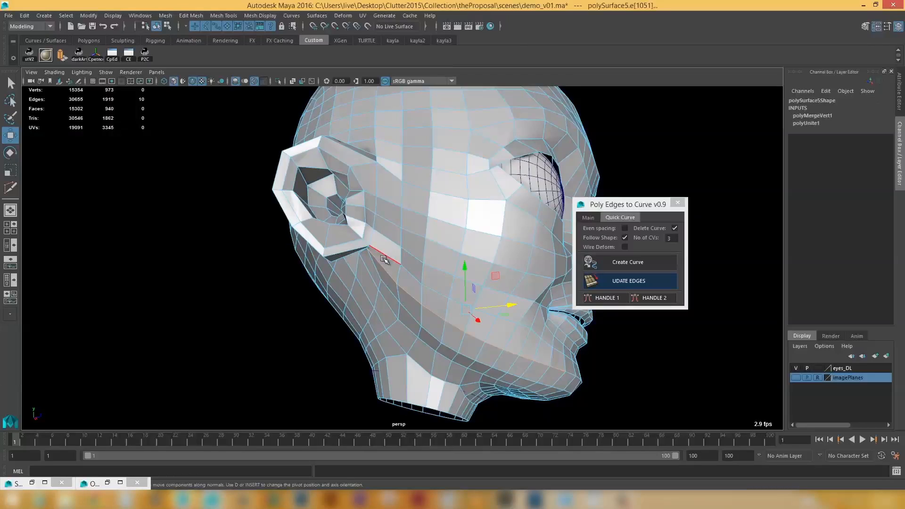
pyautogui.click(383, 258)
pyautogui.keyDown('alt'); pyautogui.moveTo(448, 318); pyautogui.dragTo(422, 308); pyautogui.keyUp('alt')
pyautogui.keyDown('shift'); pyautogui.doubleClick(472, 315); pyautogui.keyUp('shift')
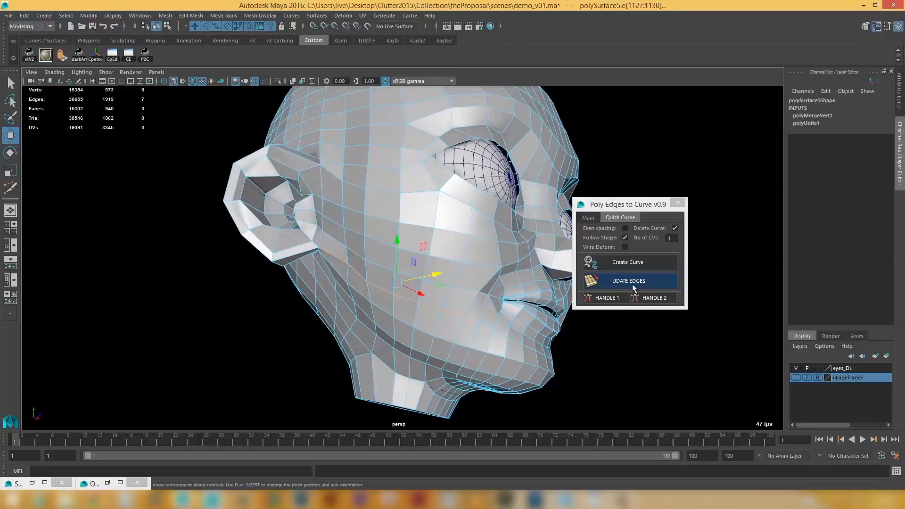
pyautogui.click(632, 266)
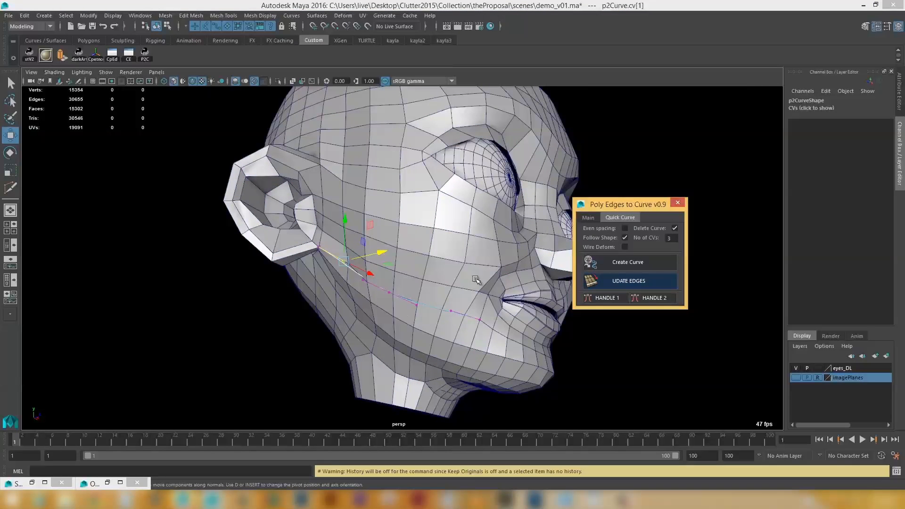
# Step: Select the next cheek edge row up, from in front of the ear toward the nostril, and fit it to a Quick Curve
pyautogui.click(443, 285)
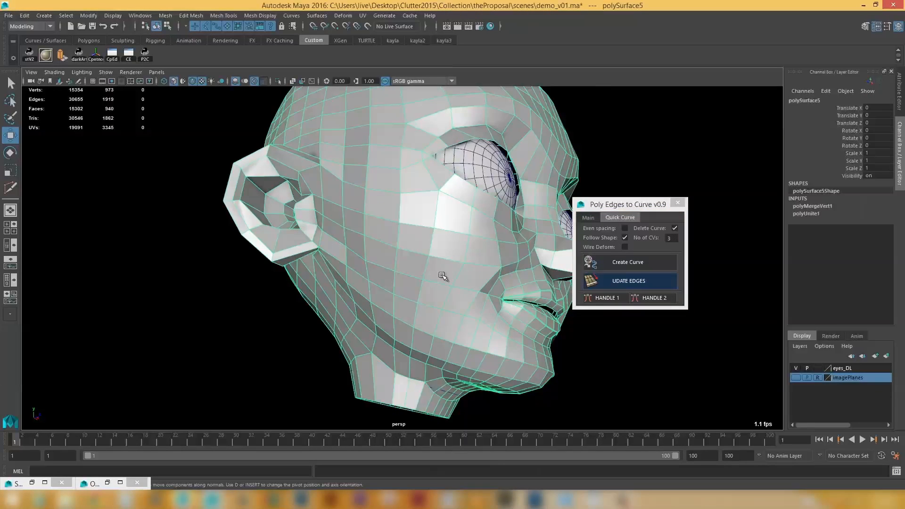
pyautogui.moveTo(444, 242); pyautogui.dragTo(392, 232, button='right')
pyautogui.click(331, 237)
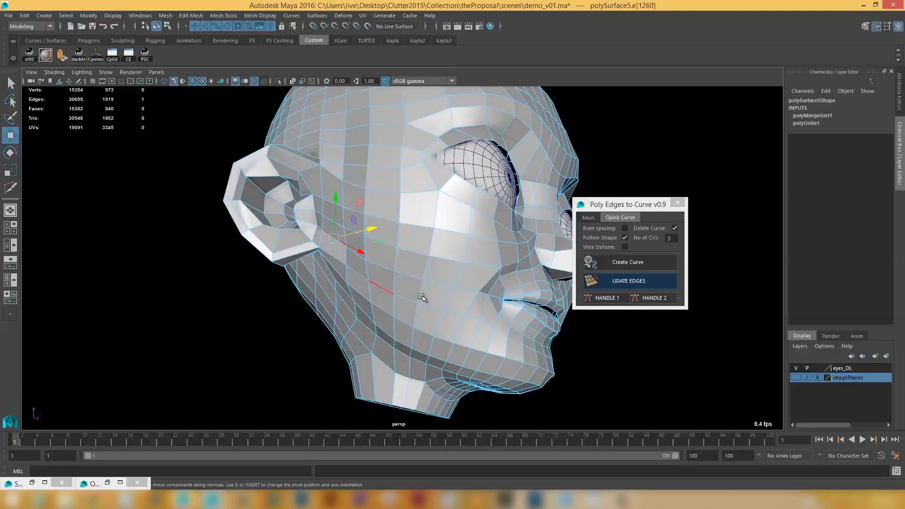
pyautogui.keyDown('shift'); pyautogui.click(466, 288); pyautogui.keyUp('shift')
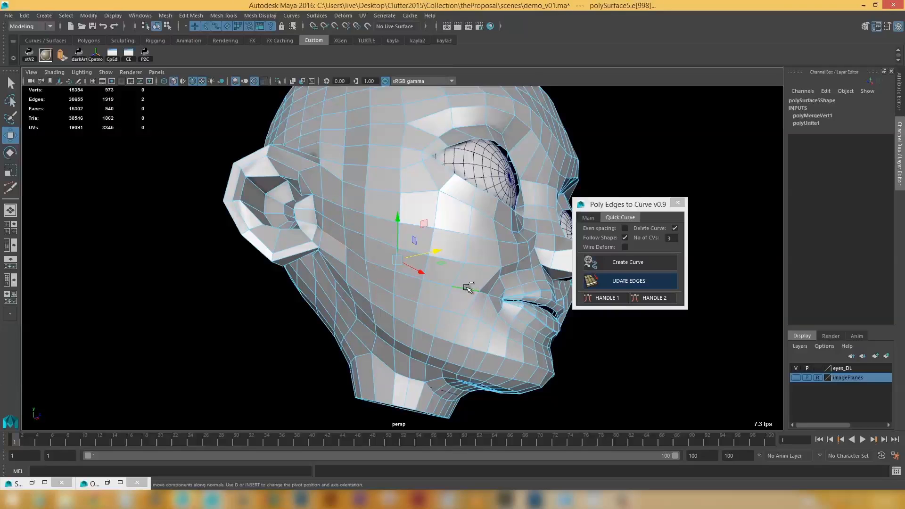
pyautogui.click(626, 262)
pyautogui.keyDown('alt'); pyautogui.moveTo(477, 336); pyautogui.dragTo(415, 277); pyautogui.keyUp('alt')
# Step: Select the full horizontal edge loop around the head that crosses the forehead above the brows
pyautogui.click(417, 225)
pyautogui.keyDown('alt'); pyautogui.moveTo(417, 225); pyautogui.dragTo(423, 245); pyautogui.keyUp('alt')
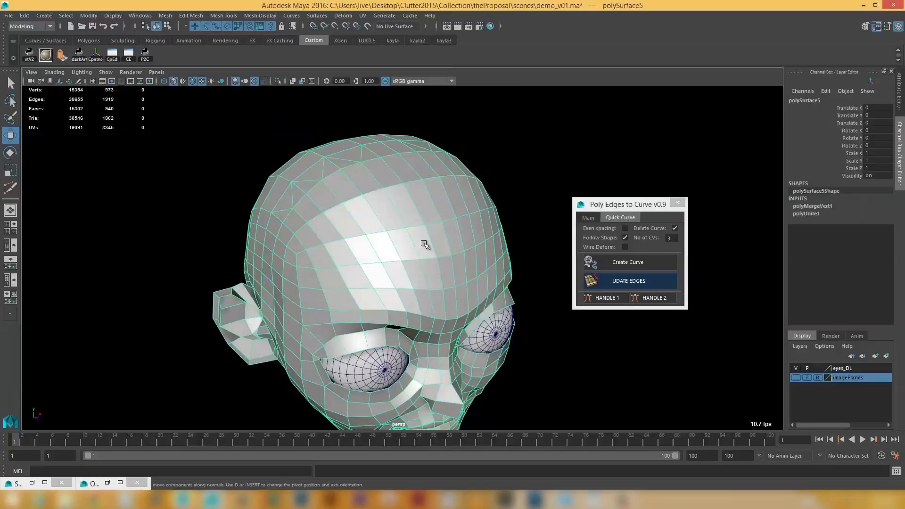
pyautogui.moveTo(391, 264); pyautogui.dragTo(388, 213, button='right')
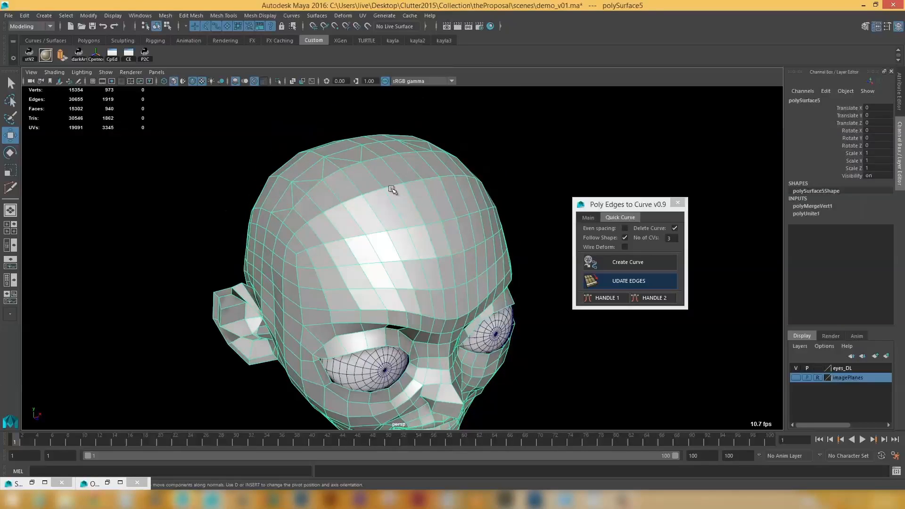
pyautogui.click(264, 263)
pyautogui.keyDown('alt'); pyautogui.moveTo(389, 274); pyautogui.dragTo(377, 255); pyautogui.keyUp('alt')
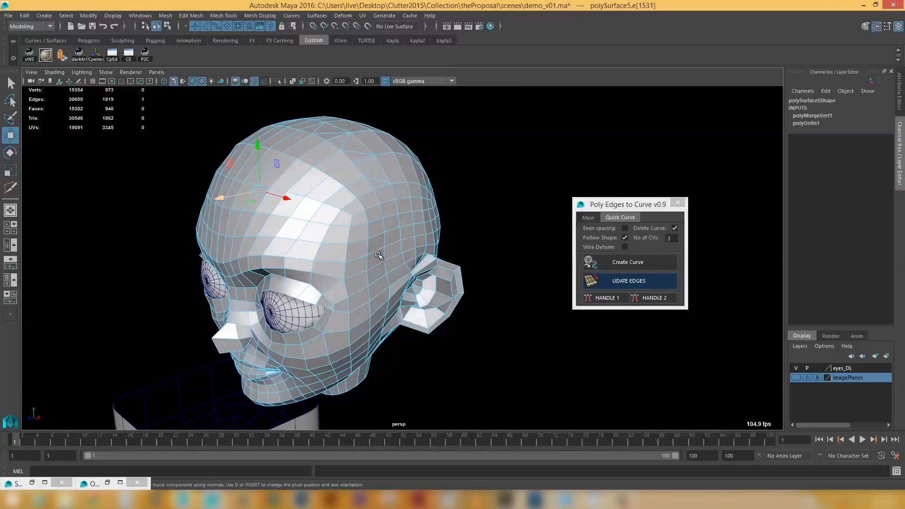
pyautogui.doubleClick(394, 231)
pyautogui.keyDown('shift'); pyautogui.doubleClick(391, 231); pyautogui.keyUp('shift')
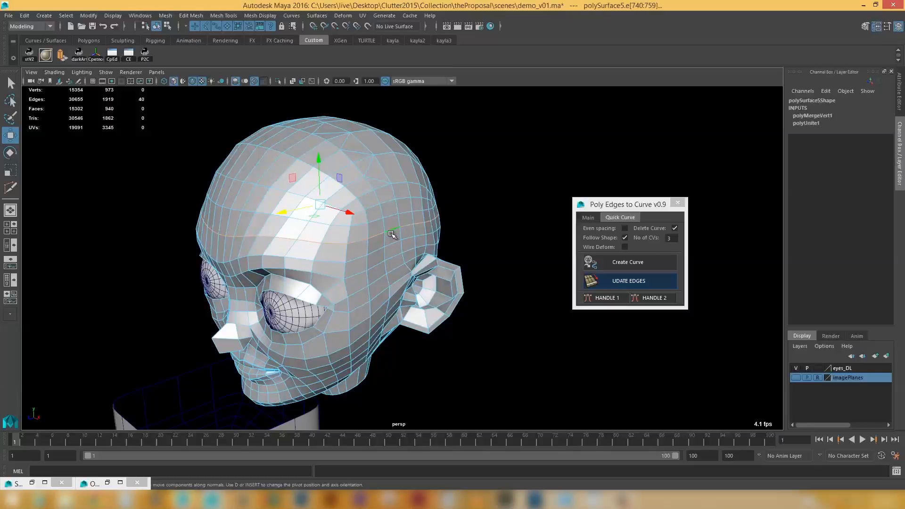
# Step: Deselect the back half of the edge loop in the left side view, keeping only the run across the forehead and temples
pyautogui.keyDown('alt'); pyautogui.moveTo(392, 238); pyautogui.dragTo(357, 221); pyautogui.keyUp('alt')
pyautogui.press('space')
pyautogui.moveTo(363, 222); pyautogui.dragTo(335, 211)
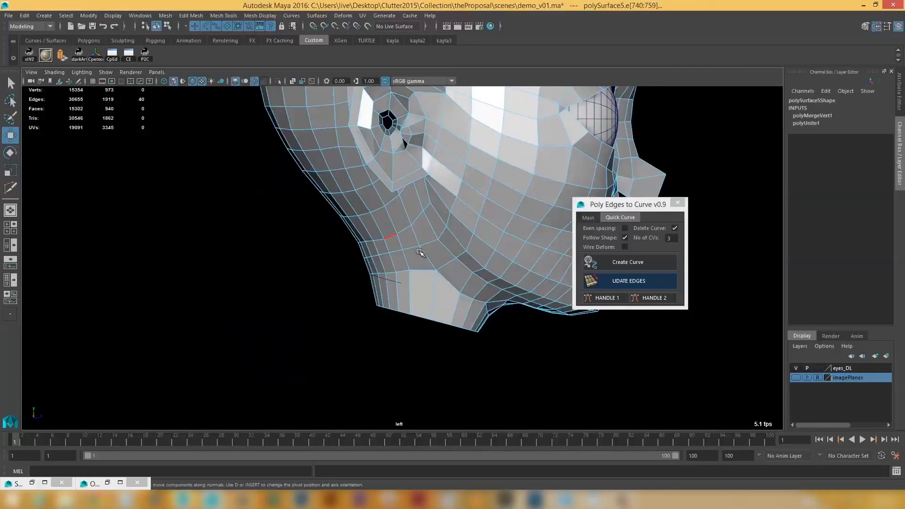
pyautogui.keyDown('ctrl'); pyautogui.moveTo(233, 142); pyautogui.dragTo(413, 293); pyautogui.keyUp('ctrl')
pyautogui.press('space')
pyautogui.click(454, 254)
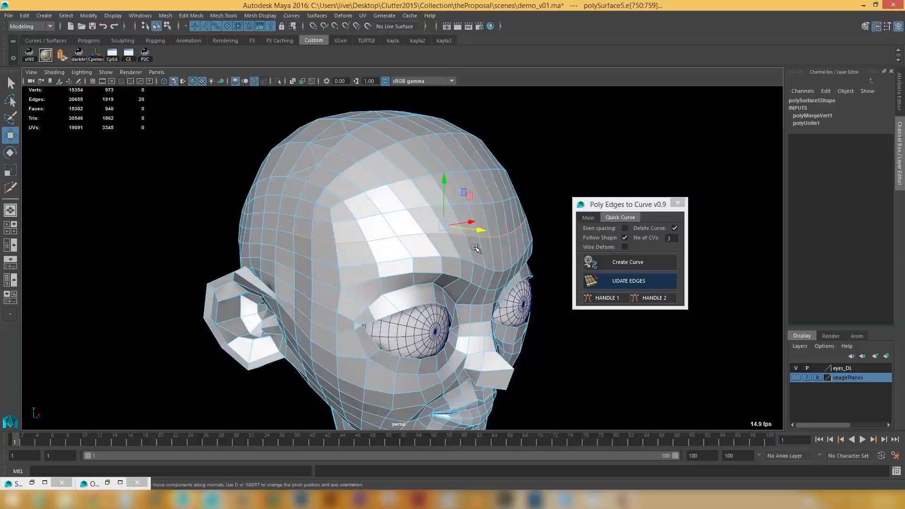
# Step: Try a Quick Curve with 3 CVs on the selected forehead edge run and undo it
pyautogui.click(629, 262)
pyautogui.keyDown('alt'); pyautogui.moveTo(439, 263); pyautogui.dragTo(439, 326); pyautogui.keyUp('alt')
pyautogui.hotkey('alt', 'x')
pyautogui.hotkey('alt', '5')
pyautogui.keyDown('alt'); pyautogui.moveTo(439, 326); pyautogui.dragTo(443, 269, button='middle'); pyautogui.keyUp('alt')
pyautogui.hotkey('alt', 'x')
pyautogui.keyDown('alt'); pyautogui.moveTo(439, 294); pyautogui.dragTo(443, 255); pyautogui.keyUp('alt')
pyautogui.keyDown('alt'); pyautogui.moveTo(448, 327); pyautogui.dragTo(436, 307); pyautogui.keyUp('alt')
pyautogui.hotkey('ctrl', 'z')
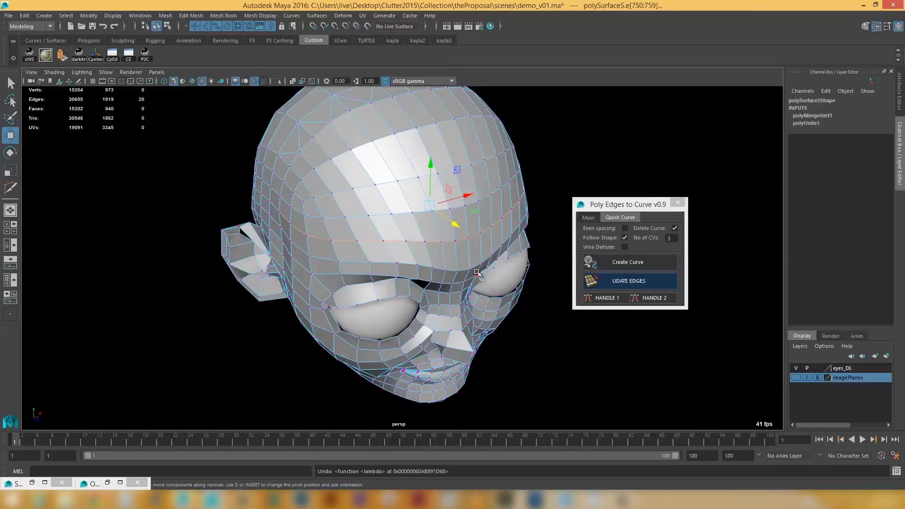
# Step: Set the number of CVs to 10, create a Quick Curve from the forehead edge run and update the edges to it
pyautogui.click(624, 226)
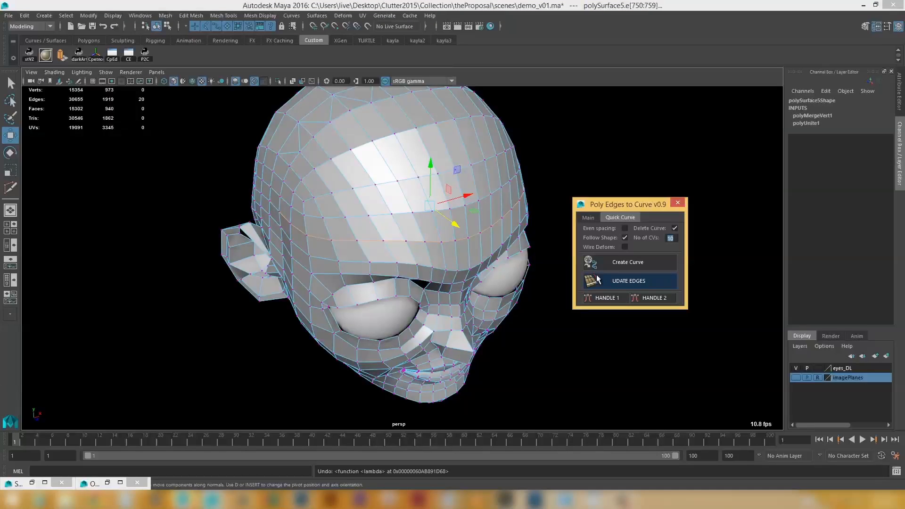
pyautogui.click(617, 263)
pyautogui.moveTo(426, 196)
pyautogui.keyDown('alt'); pyautogui.mouseDown()
pyautogui.moveTo(402, 253)
pyautogui.moveTo(347, 228)
pyautogui.moveTo(443, 229)
pyautogui.moveTo(457, 238)
pyautogui.moveTo(446, 273)
pyautogui.moveTo(386, 239)
pyautogui.moveTo(472, 257)
pyautogui.mouseUp(); pyautogui.keyUp('alt')
pyautogui.hotkey('alt', 'x')
pyautogui.hotkey('alt', '5')
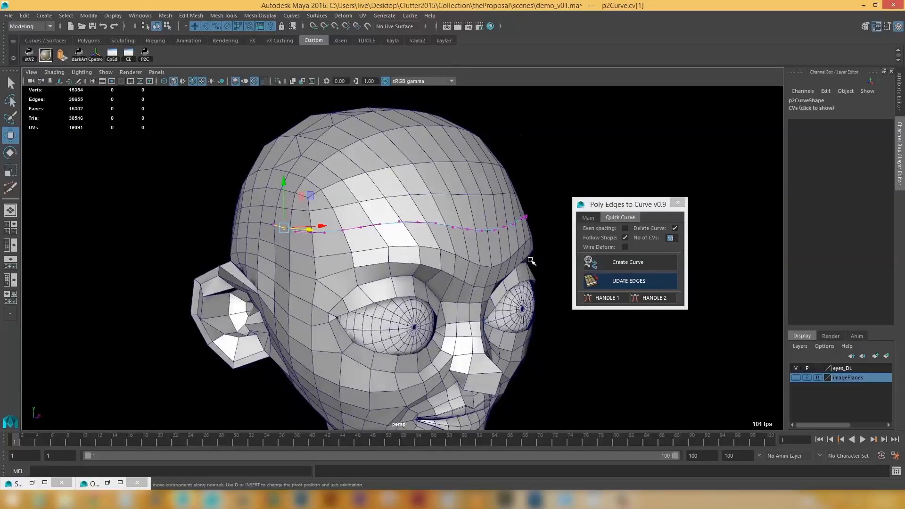
pyautogui.keyDown('alt'); pyautogui.moveTo(531, 261); pyautogui.dragTo(457, 208); pyautogui.keyUp('alt')
pyautogui.click(624, 287)
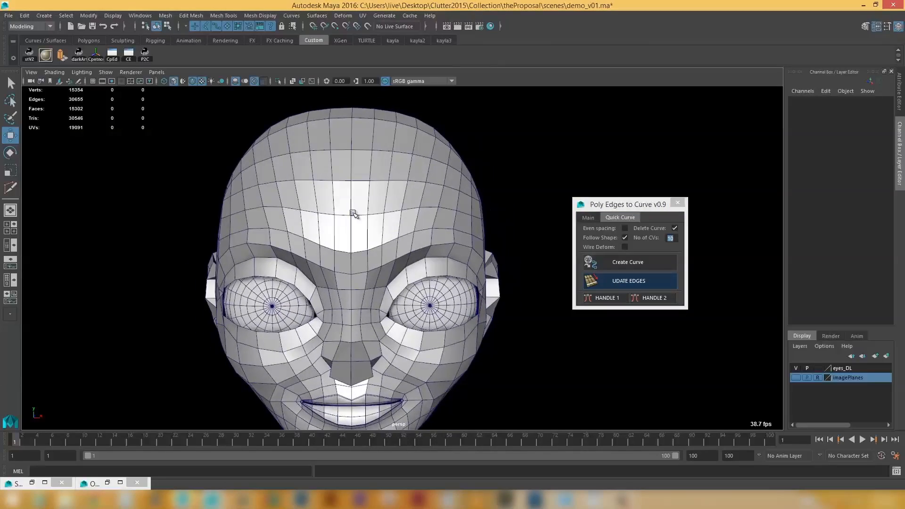
# Step: Show the head in smooth mesh preview and examine the forehead and face surface from several angles
pyautogui.keyDown('alt'); pyautogui.moveTo(325, 218); pyautogui.dragTo(403, 254); pyautogui.keyUp('alt')
pyautogui.keyDown('alt'); pyautogui.moveTo(404, 255); pyautogui.dragTo(386, 236, button='right'); pyautogui.keyUp('alt')
pyautogui.click(467, 230)
pyautogui.press('3')
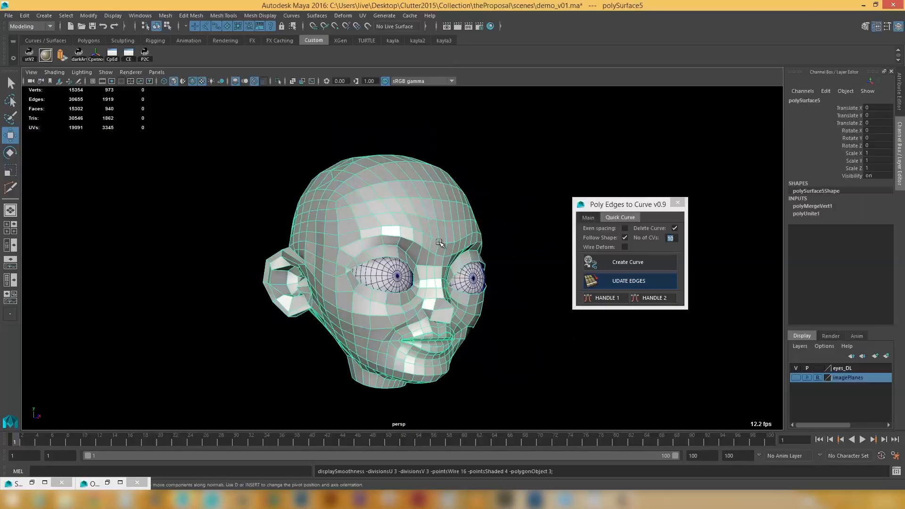
pyautogui.click(495, 223)
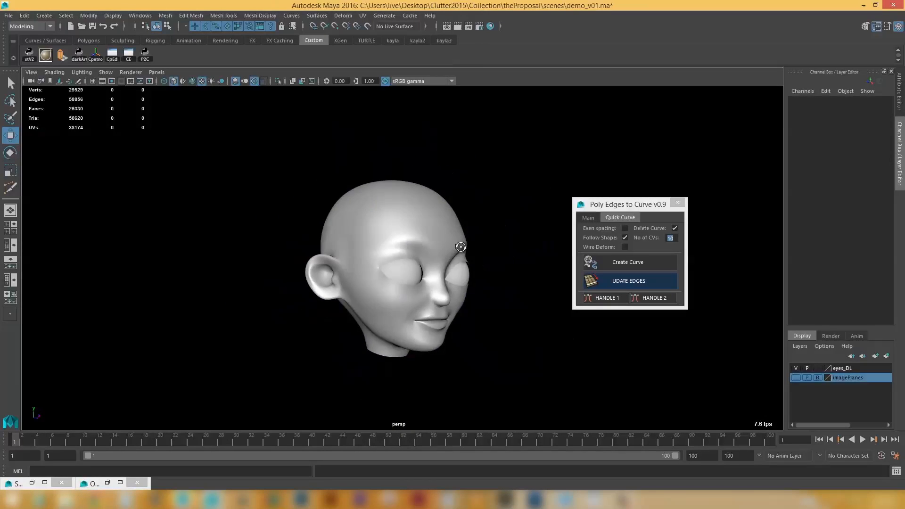
pyautogui.keyDown('alt'); pyautogui.moveTo(375, 247); pyautogui.dragTo(429, 264); pyautogui.keyUp('alt')
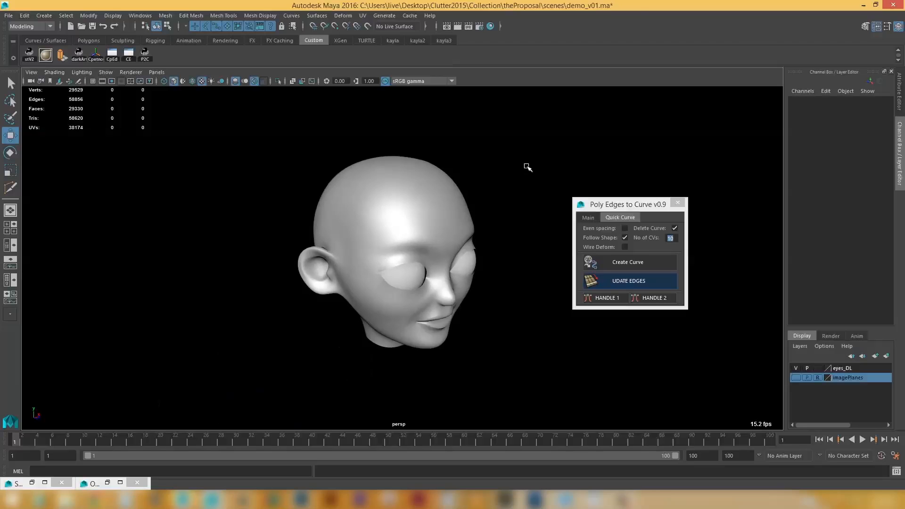
pyautogui.click(463, 204)
pyautogui.keyDown('alt'); pyautogui.moveTo(408, 228); pyautogui.dragTo(429, 239, button='right'); pyautogui.keyUp('alt')
pyautogui.keyDown('alt'); pyautogui.moveTo(429, 239); pyautogui.dragTo(416, 270); pyautogui.keyUp('alt')
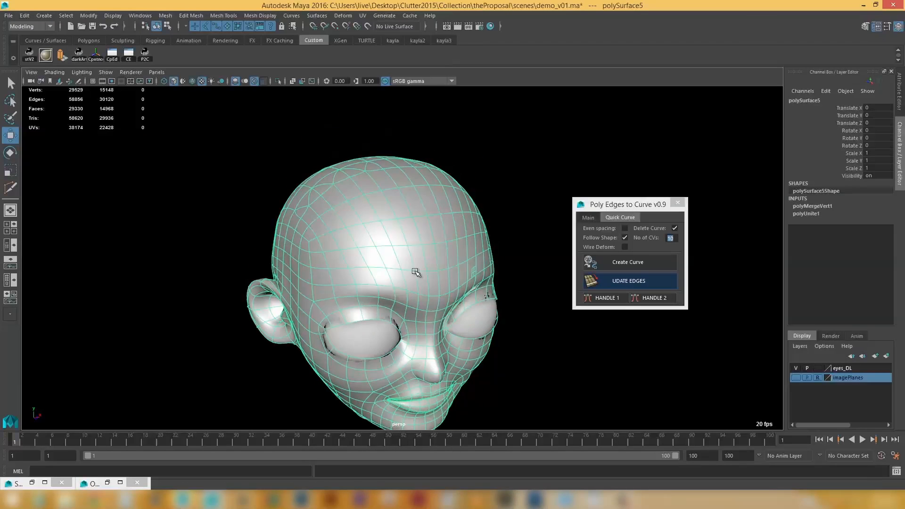
pyautogui.keyDown('alt'); pyautogui.moveTo(392, 243); pyautogui.dragTo(404, 251, button='right'); pyautogui.keyUp('alt')
pyautogui.keyDown('alt'); pyautogui.moveTo(405, 250); pyautogui.dragTo(432, 236); pyautogui.keyUp('alt')
# Step: Switch the head to edge selection, turn off smooth mesh preview and try selecting edge runs across the forehead
pyautogui.moveTo(375, 203); pyautogui.dragTo(366, 191, button='right')
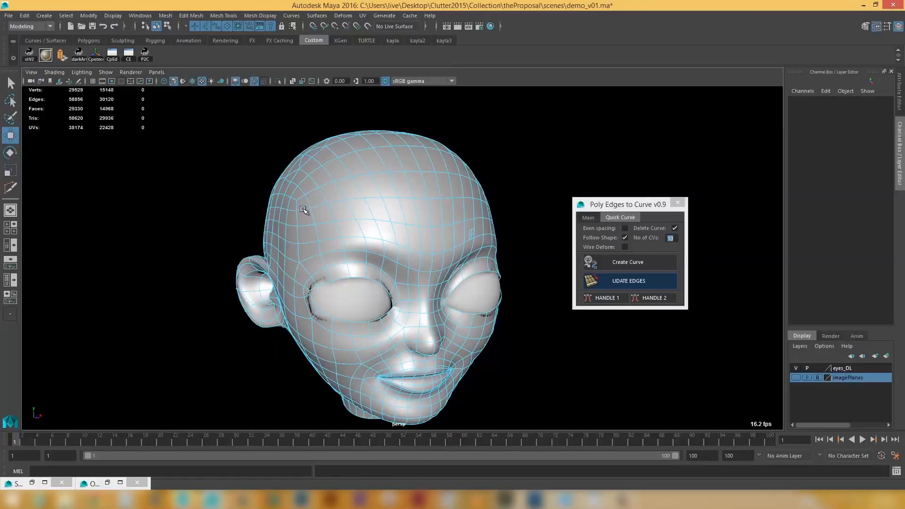
pyautogui.click(302, 210)
pyautogui.keyDown('alt'); pyautogui.moveTo(455, 220); pyautogui.dragTo(319, 229); pyautogui.keyUp('alt')
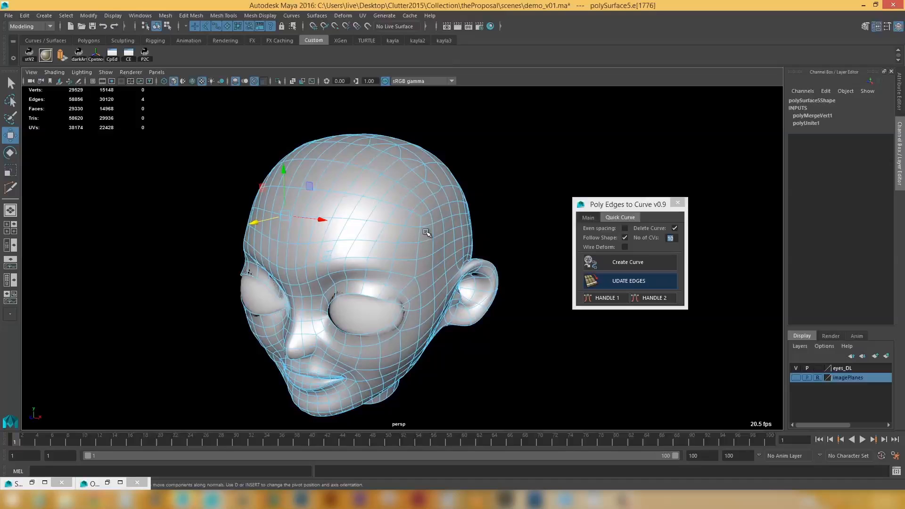
pyautogui.doubleClick(429, 225)
pyautogui.press('1')
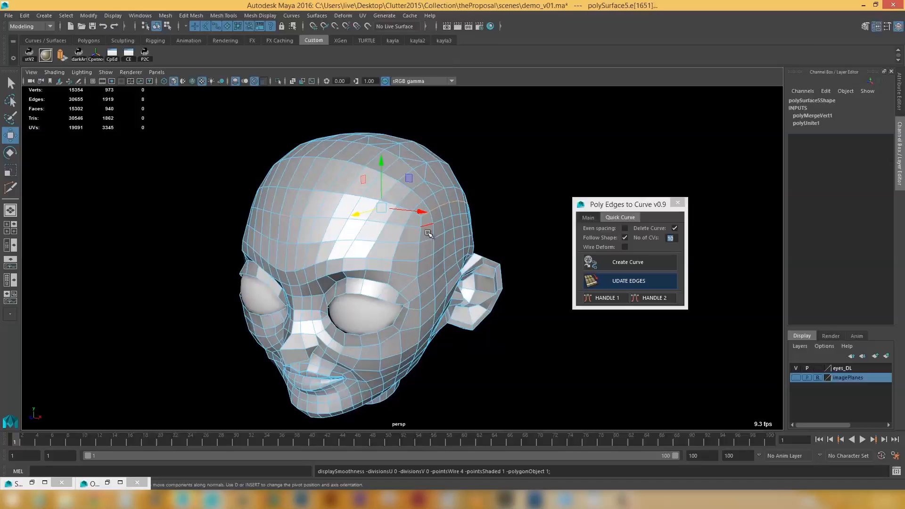
pyautogui.click(428, 226)
pyautogui.keyDown('alt'); pyautogui.moveTo(427, 233); pyautogui.dragTo(394, 231); pyautogui.keyUp('alt')
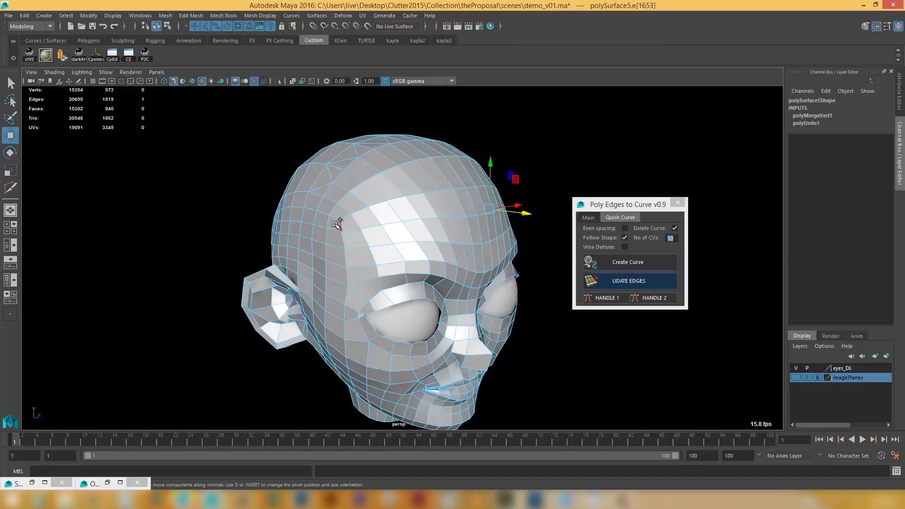
pyautogui.doubleClick(333, 228)
pyautogui.keyDown('alt'); pyautogui.moveTo(448, 248); pyautogui.dragTo(441, 225); pyautogui.keyUp('alt')
pyautogui.keyDown('alt'); pyautogui.moveTo(477, 270); pyautogui.dragTo(458, 262); pyautogui.keyUp('alt')
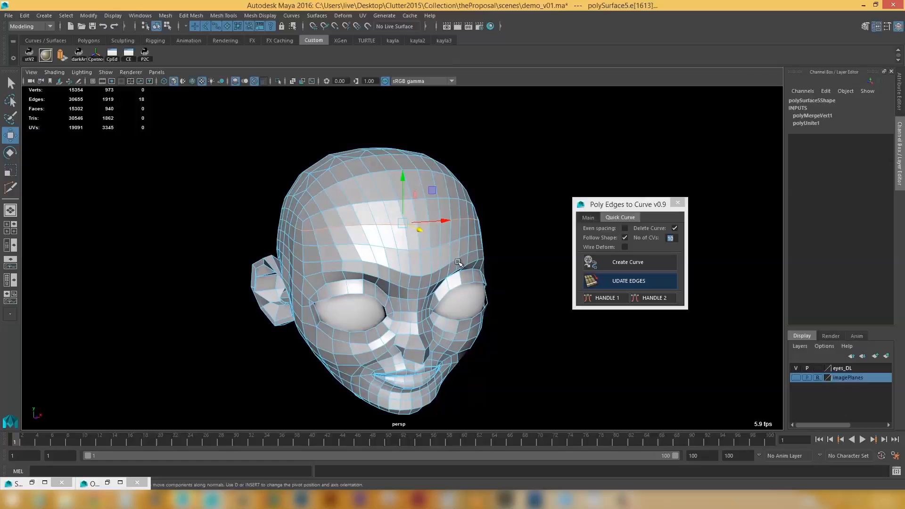
# Step: Activate the Select tool and select the horizontal run of edges across the middle of the forehead
pyautogui.click(393, 235)
pyautogui.press('q')
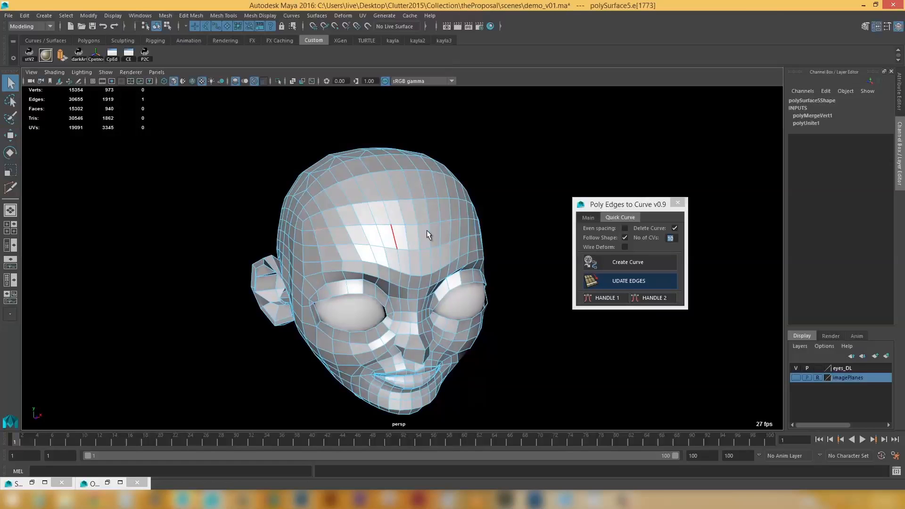
pyautogui.keyDown('alt'); pyautogui.moveTo(358, 234); pyautogui.dragTo(409, 238); pyautogui.keyUp('alt')
pyautogui.click(409, 234)
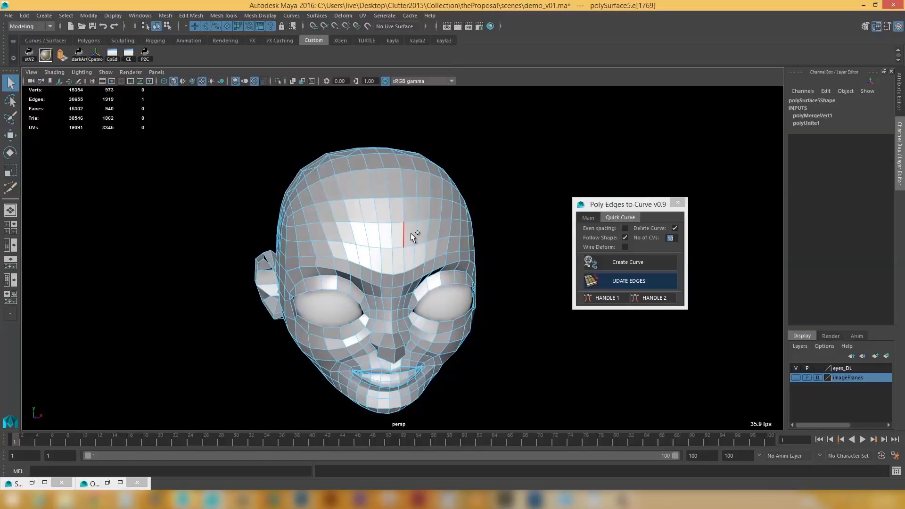
pyautogui.doubleClick(437, 218)
pyautogui.keyDown('alt'); pyautogui.moveTo(439, 226); pyautogui.dragTo(411, 264); pyautogui.keyUp('alt')
# Step: Enable Wire Deform, set the number of CVs to 4 and create a Quick Curve from the selected forehead edges
pyautogui.click(627, 258)
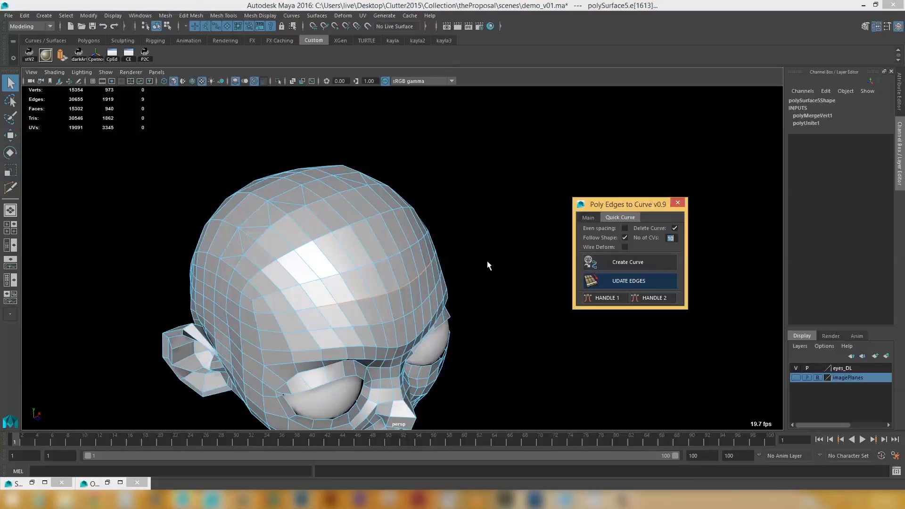
pyautogui.click(625, 247)
pyautogui.keyDown('alt'); pyautogui.moveTo(490, 257); pyautogui.dragTo(457, 259); pyautogui.keyUp('alt')
pyautogui.keyDown('alt'); pyautogui.moveTo(440, 241); pyautogui.dragTo(449, 276, button='right'); pyautogui.keyUp('alt')
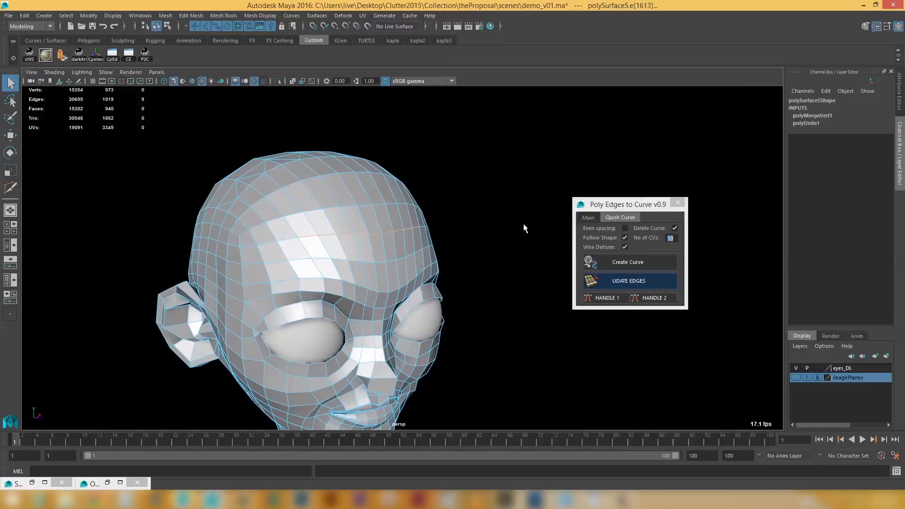
pyautogui.click(670, 238)
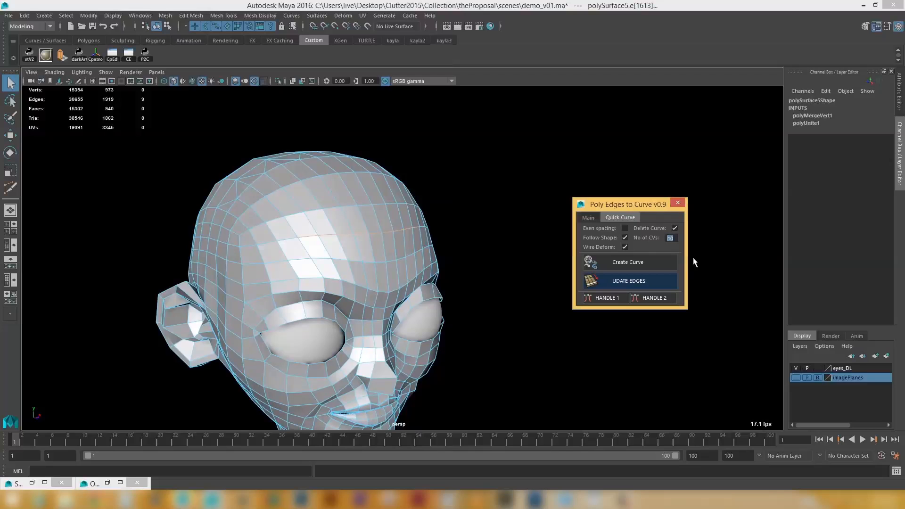
pyautogui.click(632, 261)
pyautogui.keyDown('alt'); pyautogui.moveTo(428, 285); pyautogui.dragTo(394, 251); pyautogui.keyUp('alt')
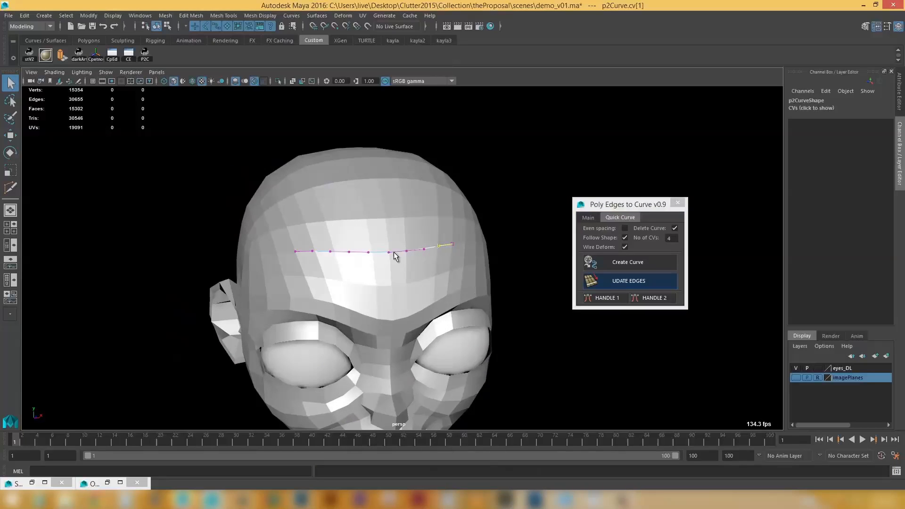
# Step: Try reshaping the forehead with the wire curve by moving a curve point upward, and undo the changes
pyautogui.press('w')
pyautogui.moveTo(413, 210); pyautogui.dragTo(403, 189)
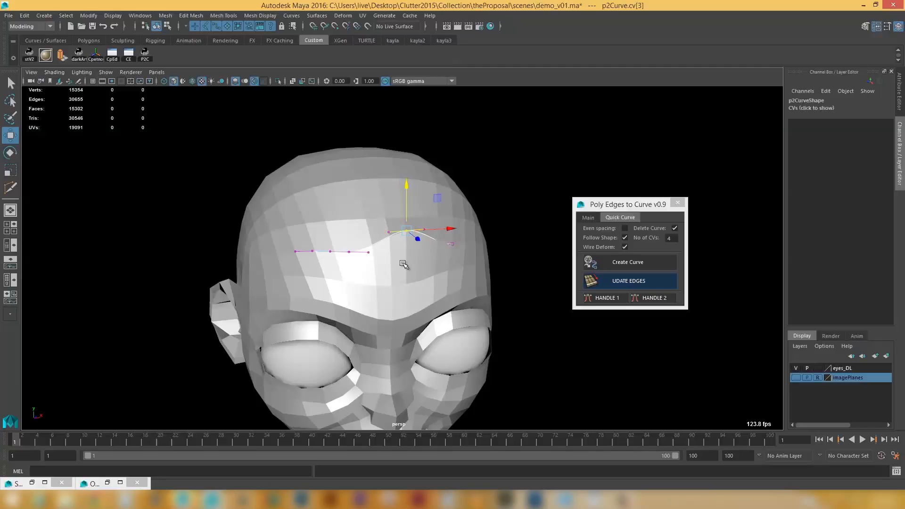
pyautogui.hotkey('ctrl', 'z')
pyautogui.keyDown('alt'); pyautogui.moveTo(408, 284); pyautogui.dragTo(472, 295); pyautogui.keyUp('alt')
pyautogui.keyDown('alt'); pyautogui.moveTo(472, 295); pyautogui.dragTo(497, 326, button='right'); pyautogui.keyUp('alt')
pyautogui.keyDown('alt'); pyautogui.moveTo(497, 326); pyautogui.dragTo(426, 266, button='middle'); pyautogui.keyUp('alt')
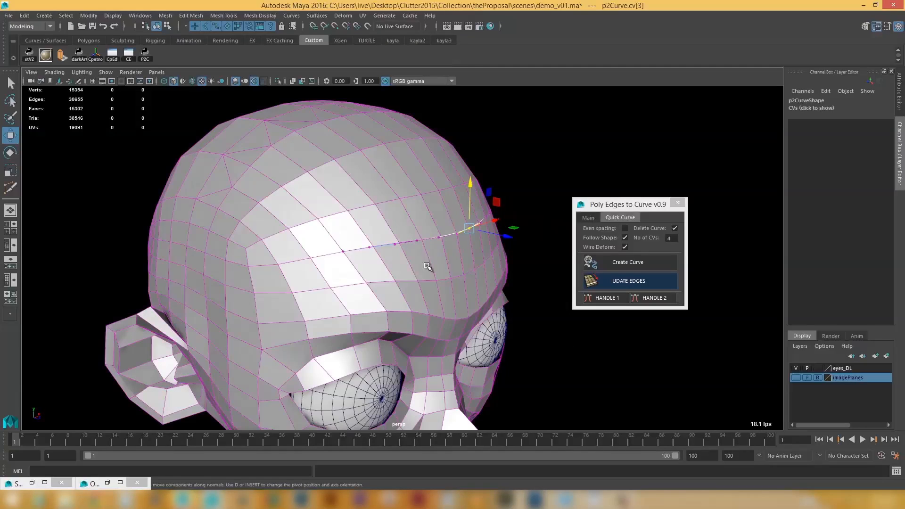
pyautogui.keyDown('alt'); pyautogui.moveTo(427, 267); pyautogui.dragTo(428, 320); pyautogui.keyUp('alt')
pyautogui.click(370, 215)
pyautogui.hotkey('ctrl', 'z')
pyautogui.hotkey('ctrl', 'z')
pyautogui.hotkey('ctrl', 'z')
pyautogui.hotkey('ctrl', 'z')
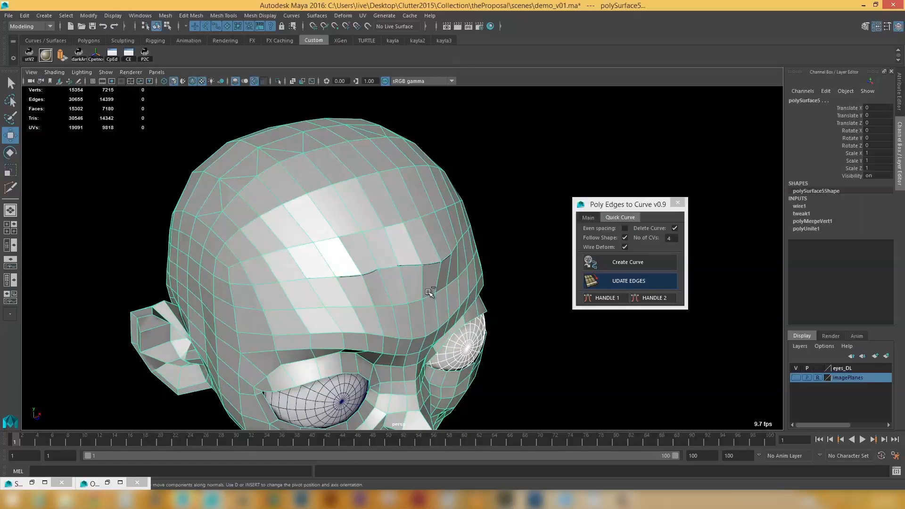
# Step: Select a control point near the end of the forehead wire curve and move it to deform the surrounding surface
pyautogui.click(444, 261)
pyautogui.moveTo(475, 278); pyautogui.dragTo(452, 279)
pyautogui.moveTo(432, 223); pyautogui.dragTo(433, 202)
# Step: Adjust the wire deformer's attributes to Rotation 0, Scale 0.449 and Dropoff Distance 1.742
pyautogui.hotkey('ctrl', 'a')
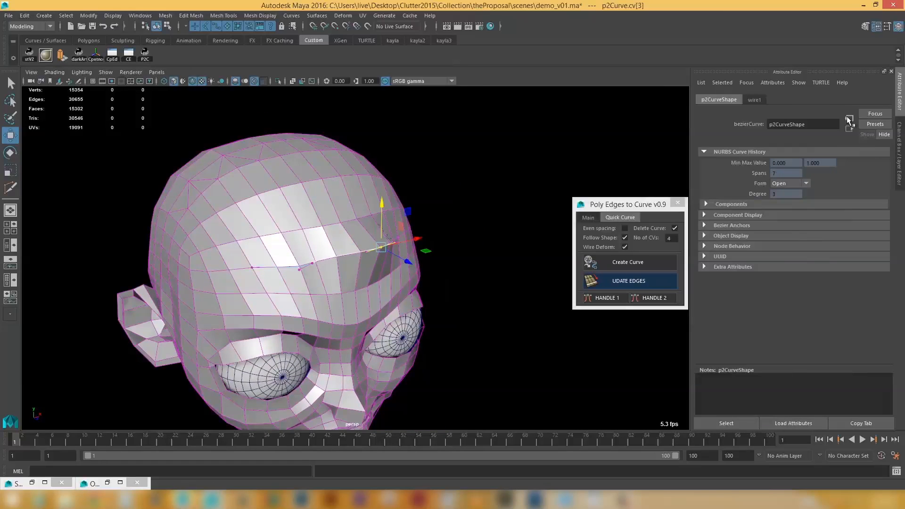
pyautogui.click(754, 101)
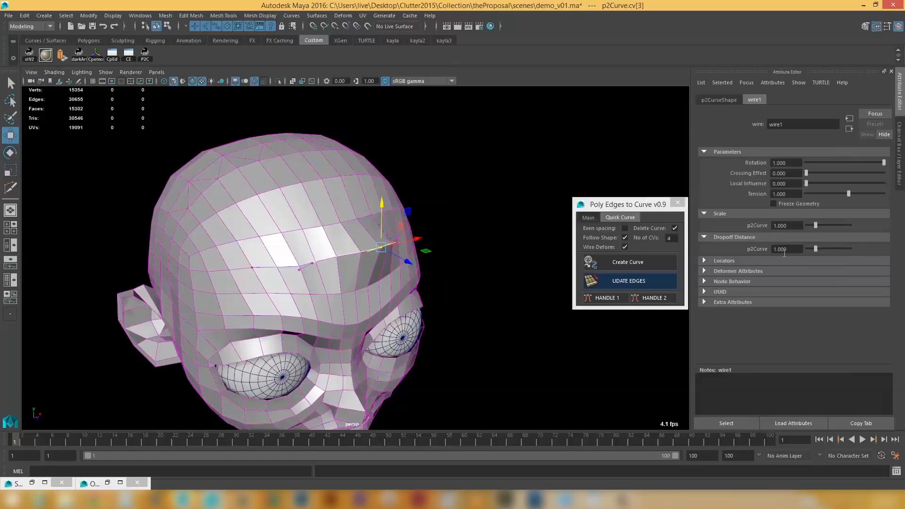
pyautogui.keyDown('alt'); pyautogui.moveTo(480, 240); pyautogui.dragTo(511, 281); pyautogui.keyUp('alt')
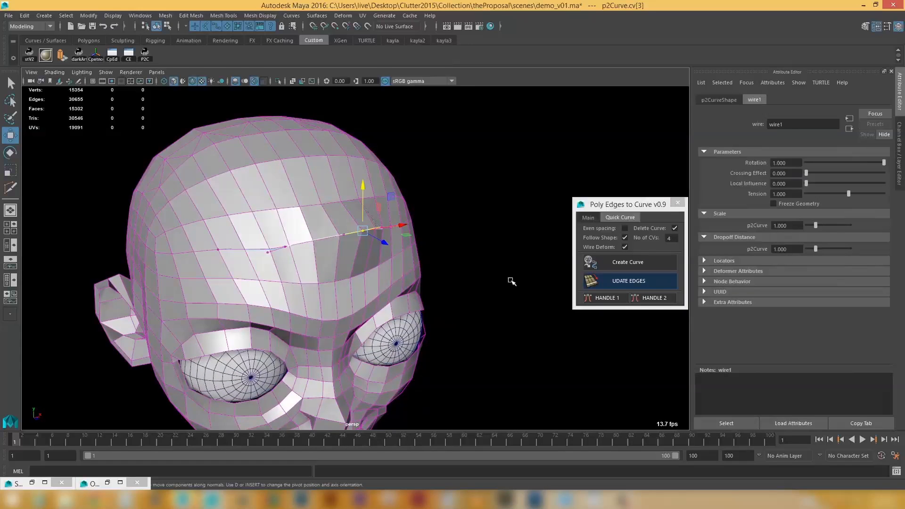
pyautogui.moveTo(815, 248); pyautogui.dragTo(832, 254)
pyautogui.moveTo(884, 165); pyautogui.dragTo(808, 161)
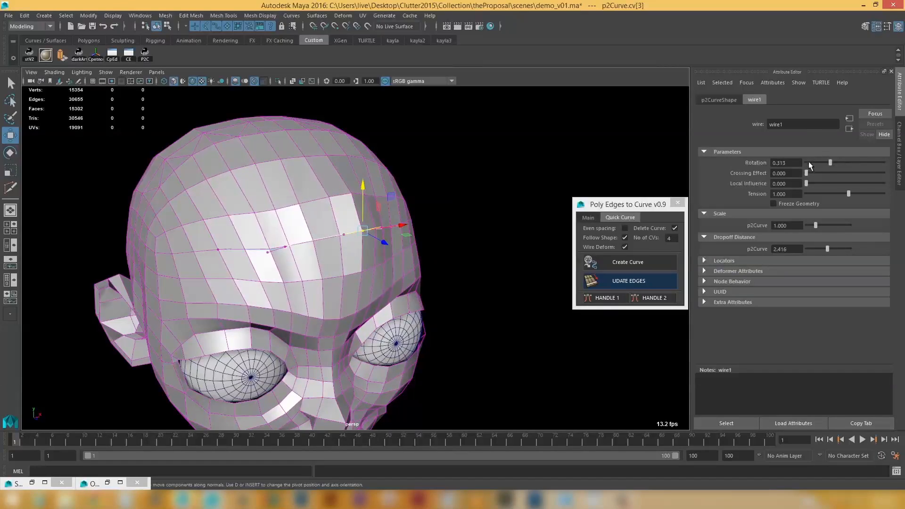
pyautogui.moveTo(827, 252); pyautogui.dragTo(795, 234)
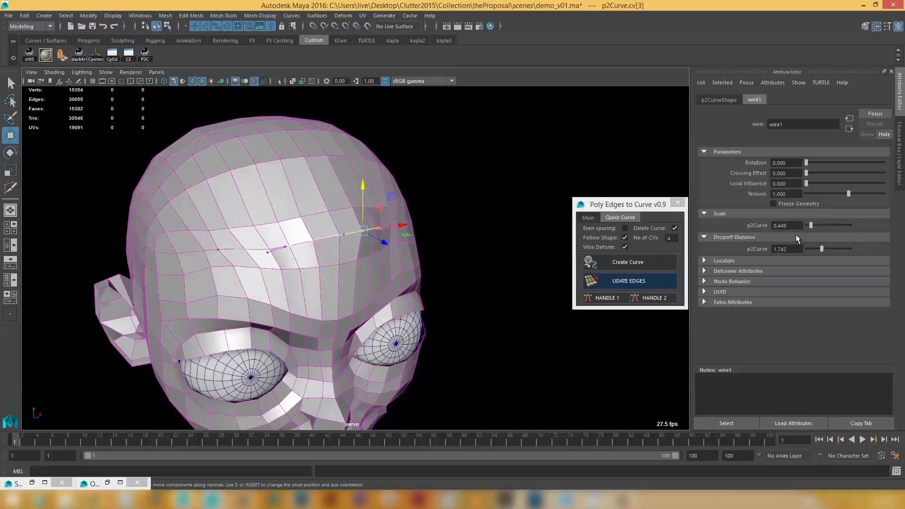
# Step: Select the head mesh and delete its construction history to bake in the wire deformation
pyautogui.keyDown('alt'); pyautogui.moveTo(484, 334); pyautogui.dragTo(418, 244); pyautogui.keyUp('alt')
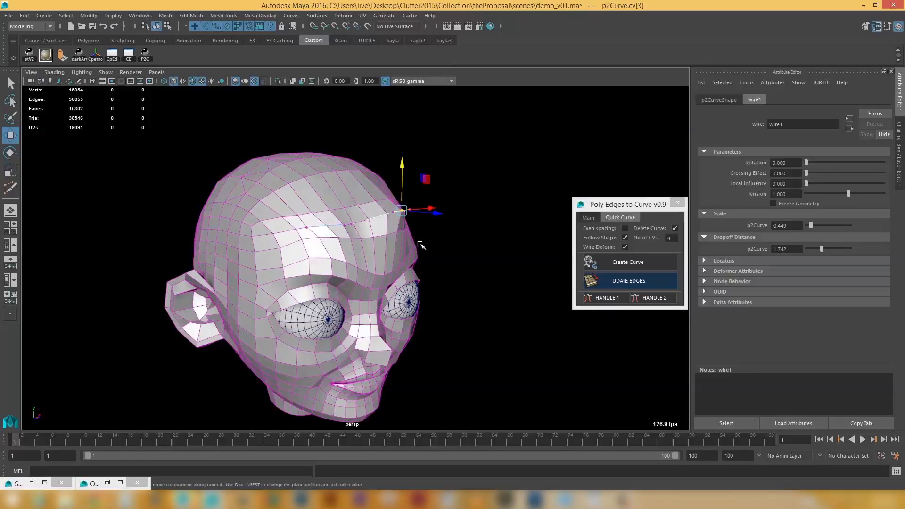
pyautogui.click(401, 235)
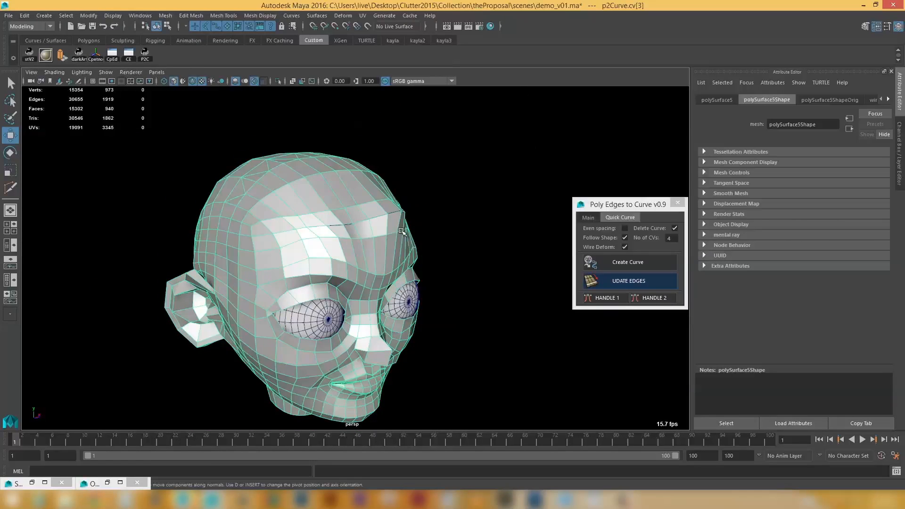
pyautogui.hotkey('alt', 'shift', 'd')
pyautogui.click(456, 256)
pyautogui.keyDown('alt'); pyautogui.moveTo(443, 320); pyautogui.dragTo(406, 302); pyautogui.keyUp('alt')
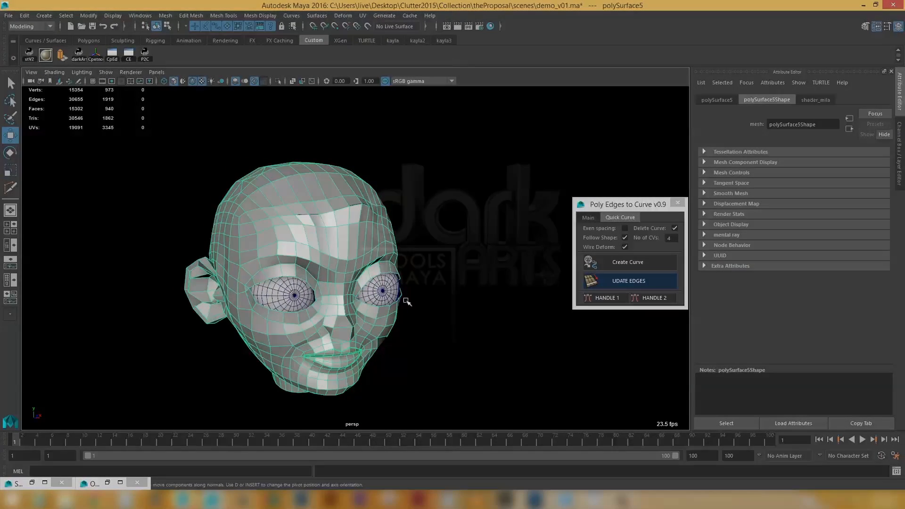